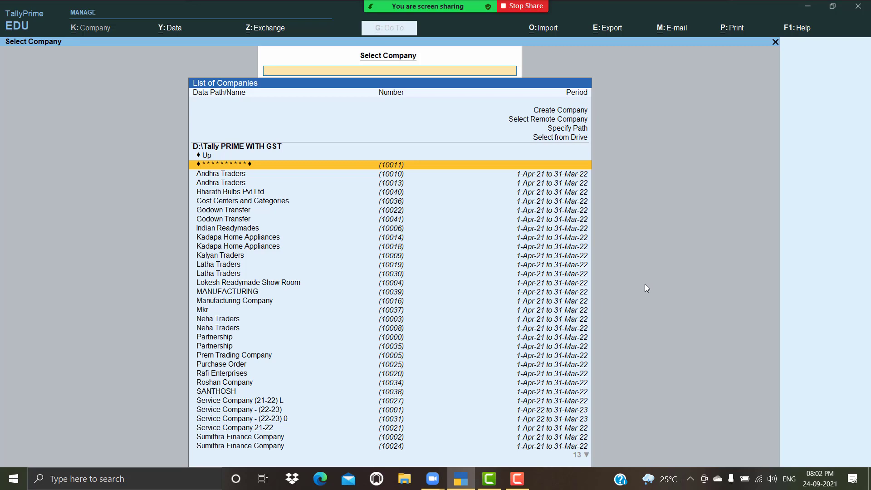
# Step: Start a new company in D:\Tally PRIME WITH GST and name it BRS, leaving the address blank
pyautogui.press('Up')
pyautogui.press('Up')
pyautogui.press('Up')
pyautogui.press('Up')
pyautogui.press('Up')
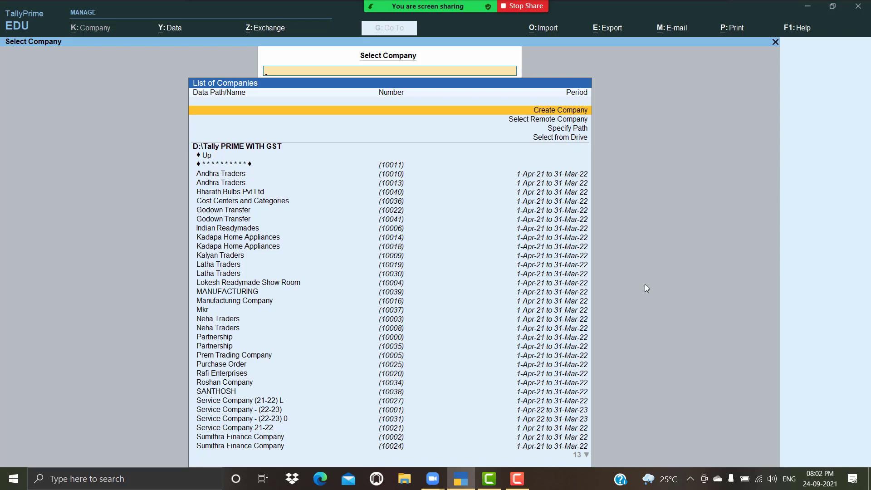
pyautogui.press('Return')
pyautogui.write('B')
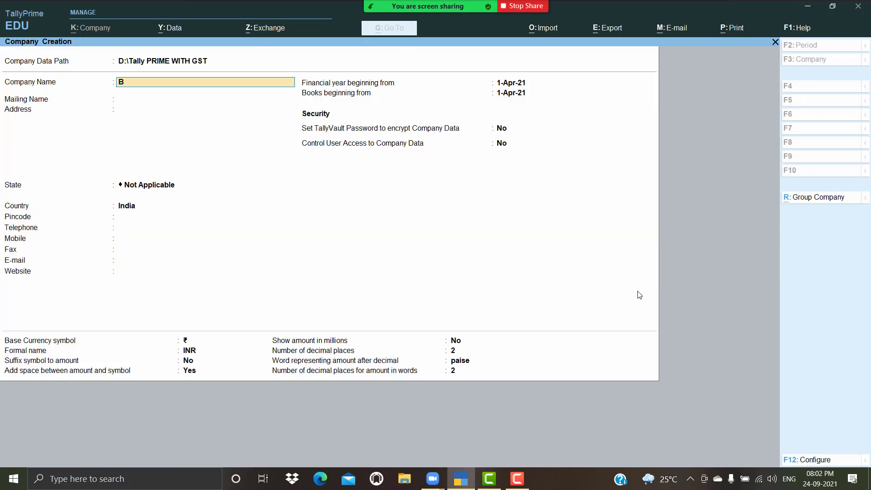
pyautogui.write('RS')
pyautogui.press('Return')
pyautogui.press('Return')
pyautogui.press('Return')
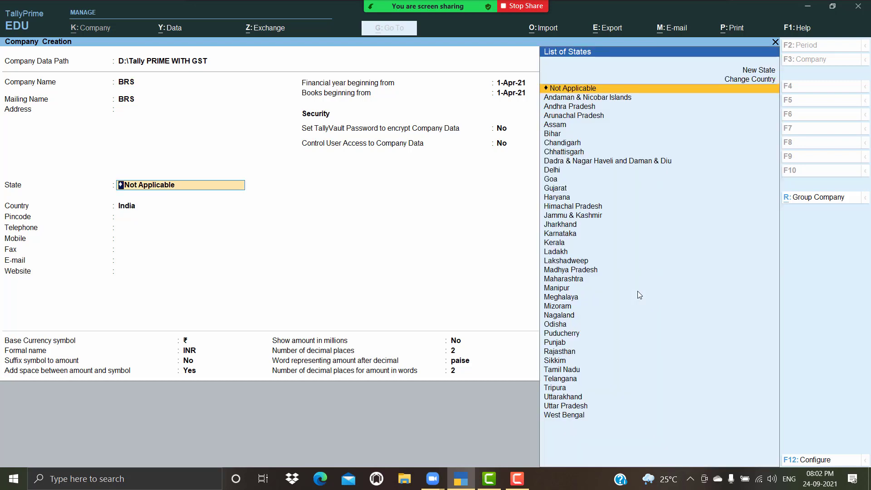
# Step: Set the company's state to Andhra Pradesh and create the company with all remaining details at their defaults
pyautogui.press('Down')
pyautogui.press('Down')
pyautogui.press('Return')
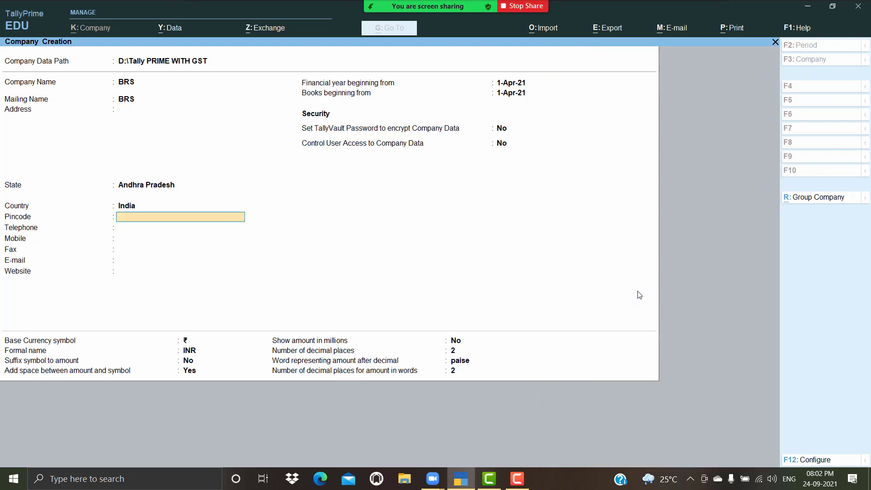
pyautogui.press('Return')
pyautogui.press('Return')
pyautogui.press('Return')
pyautogui.press('Return')
pyautogui.press('Return')
pyautogui.press('Return')
pyautogui.press('Return')
pyautogui.press('Return')
pyautogui.press('Return')
pyautogui.press('Return')
pyautogui.press('Return')
pyautogui.press('Return')
pyautogui.press('Return')
pyautogui.press('Return')
pyautogui.press('Return')
pyautogui.press('Return')
pyautogui.press('Return')
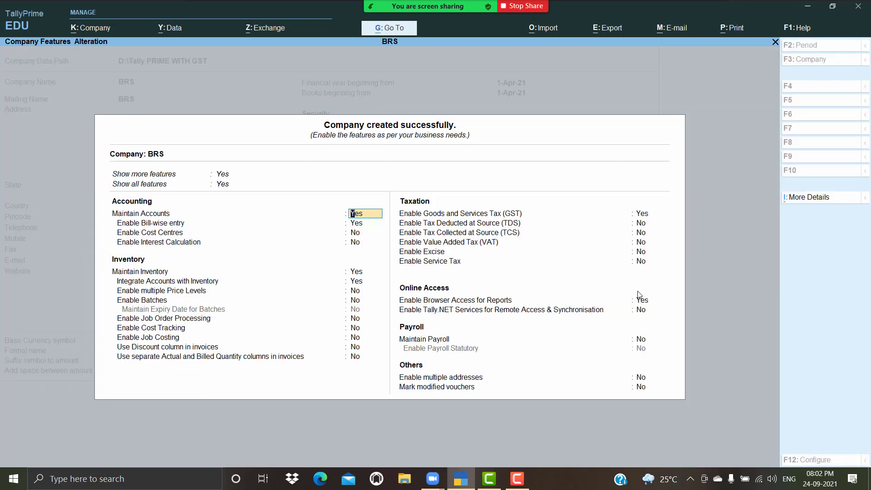
# Step: Disable bill-wise entry, inventory maintenance and Goods and Services Tax (GST) in the company features
pyautogui.press('Return')
pyautogui.write('n')
pyautogui.press('Return')
pyautogui.press('Return')
pyautogui.press('Return')
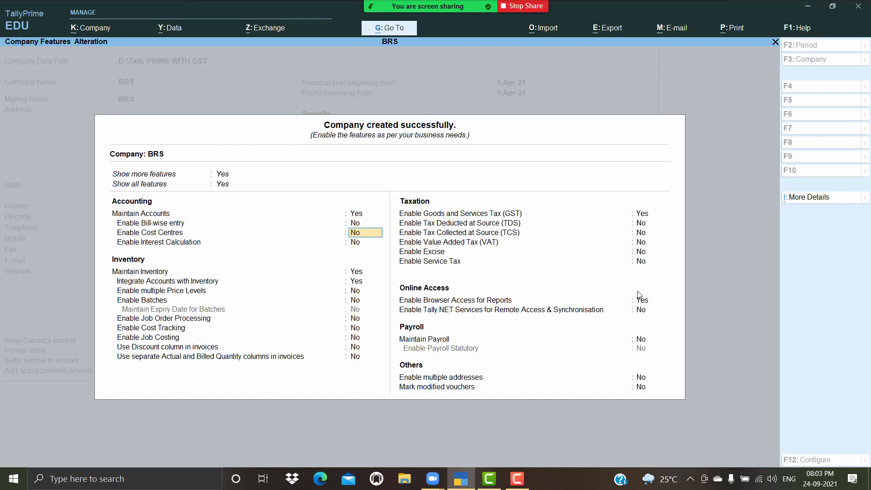
pyautogui.write('n')
pyautogui.press('Return')
pyautogui.write('n')
pyautogui.press('Return')
pyautogui.press('Return')
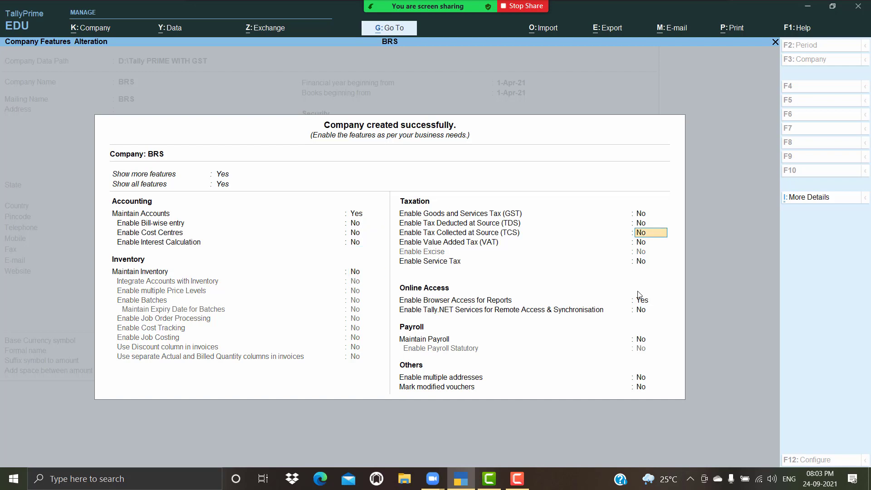
# Step: Disable browser access for reports and save the company features with the other options unchanged
pyautogui.press('Return')
pyautogui.press('Return')
pyautogui.press('Return')
pyautogui.write('n')
pyautogui.press('Return')
pyautogui.press('Return')
pyautogui.press('Return')
pyautogui.press('Return')
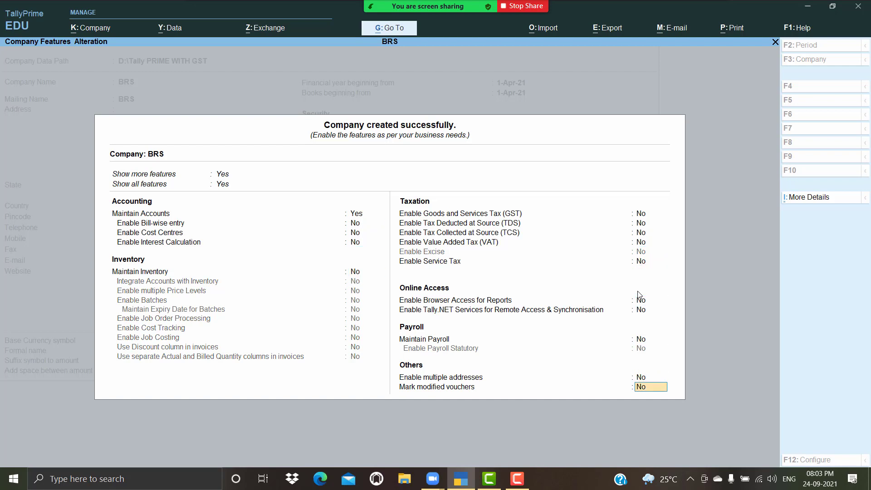
pyautogui.press('Return')
pyautogui.press('Return')
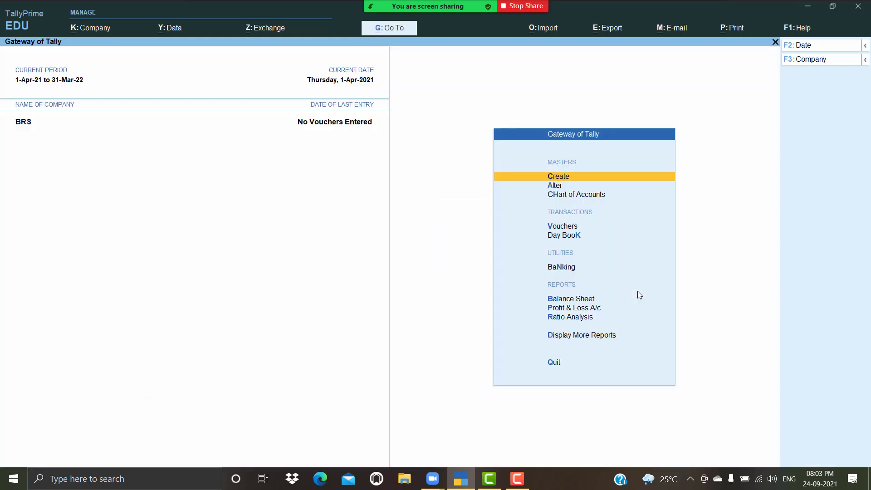
# Step: Open accounting voucher creation and switch the voucher type to Receipt
pyautogui.press('Down')
pyautogui.press('Down')
pyautogui.press('Down')
pyautogui.press('Return')
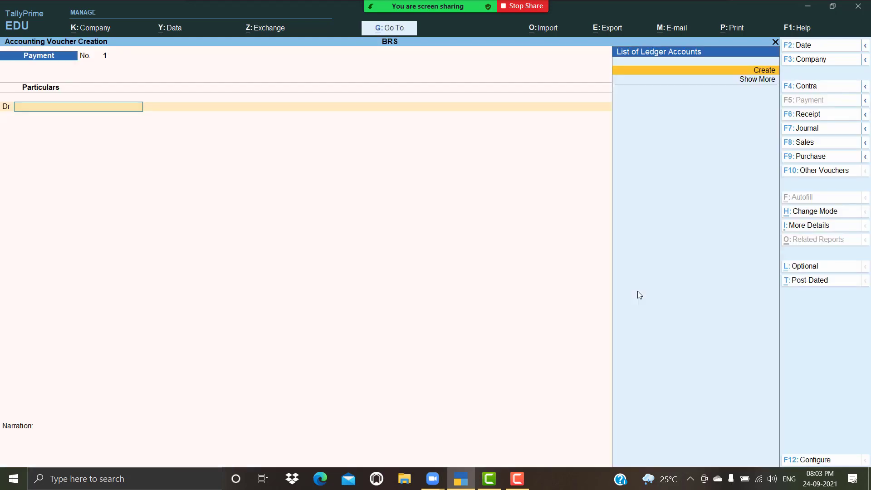
pyautogui.click(811, 118)
# Step: Create a ledger named CAPITAL under the Capital Account group from the receipt's credit line
pyautogui.press('Return')
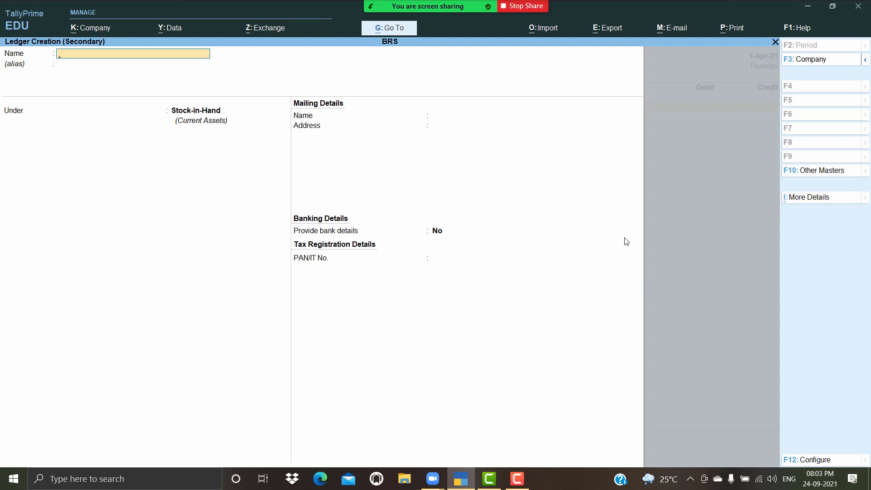
pyautogui.write('CAPITAL')
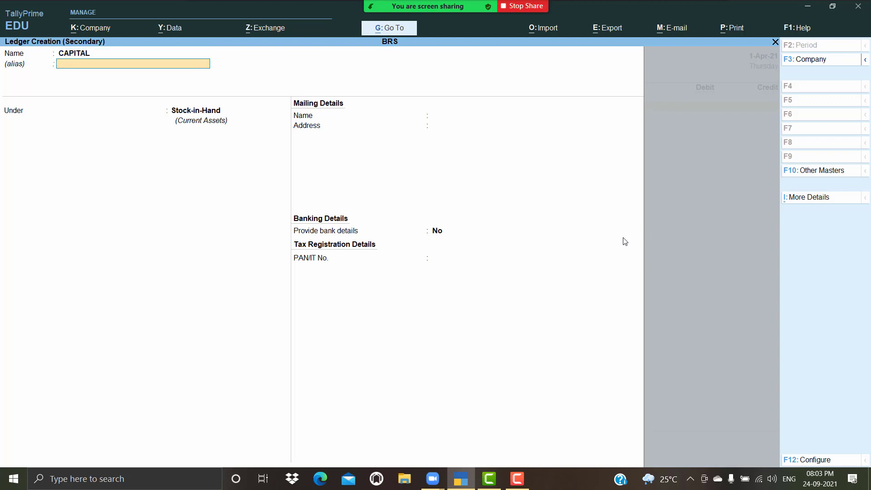
pyautogui.press('Return')
pyautogui.write('F')
pyautogui.press('BackSpace')
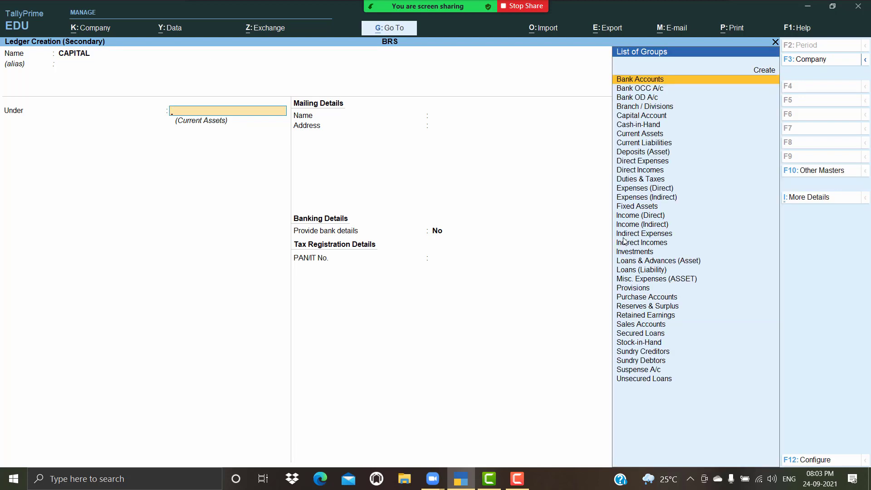
pyautogui.write('CA')
pyautogui.press('Return')
pyautogui.press('Return')
pyautogui.press('Return')
pyautogui.press('Return')
pyautogui.press('Return')
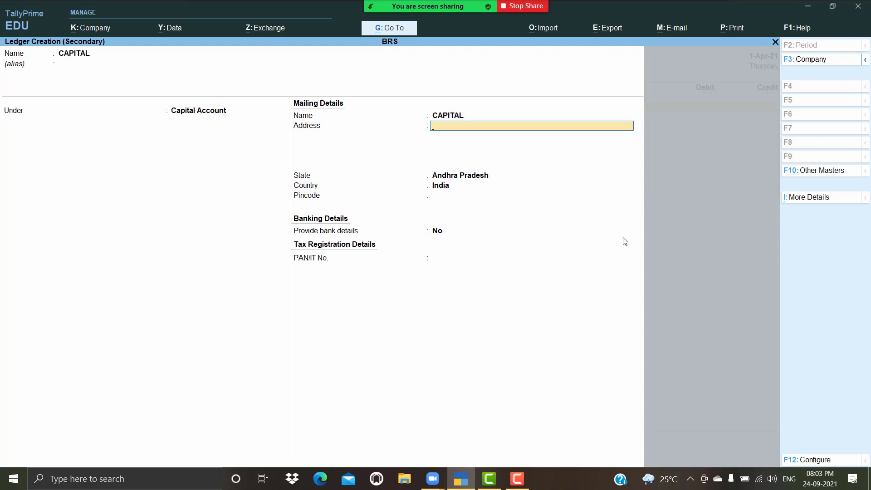
pyautogui.press('Return')
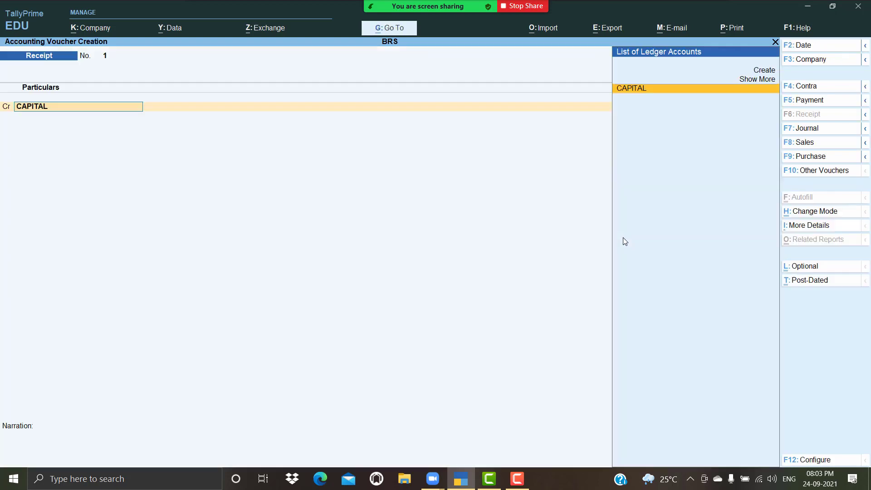
# Step: Credit the CAPITAL ledger with 8,00,000 in the receipt voucher
pyautogui.press('Return')
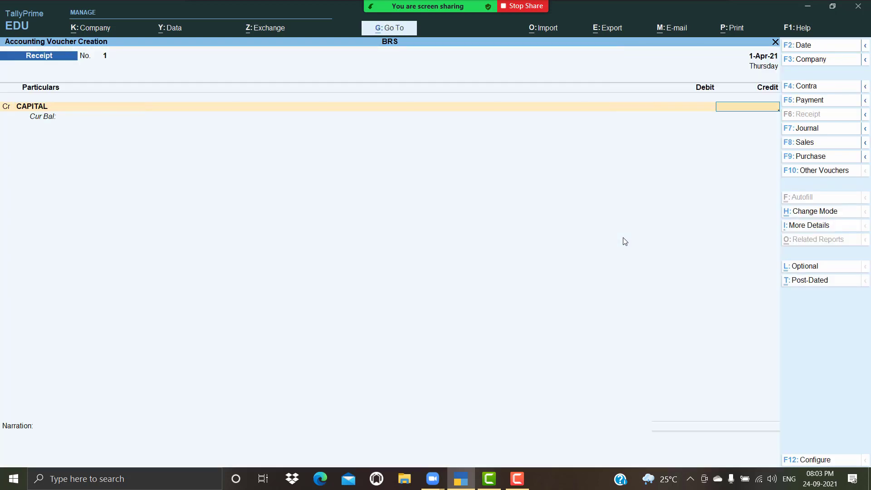
pyautogui.write('800000')
pyautogui.press('Return')
pyautogui.press('Return')
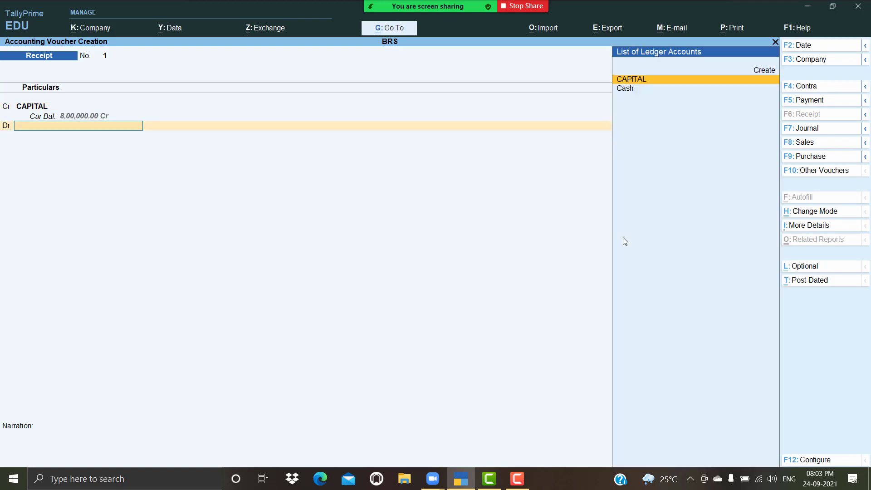
# Step: Start a new ledger named Union Bank for the receipt's debit line
pyautogui.hotkey('alt', 'c')
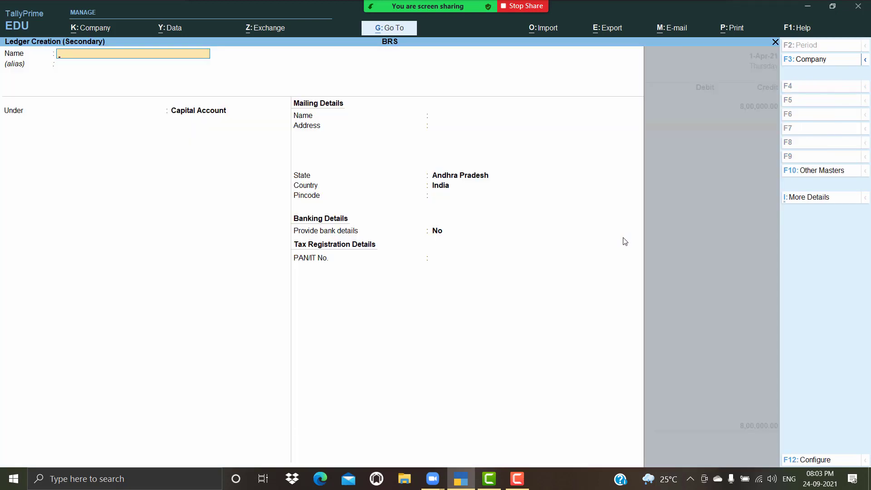
pyautogui.write('UNION')
pyautogui.press('BackSpace')
pyautogui.press('BackSpace')
pyautogui.press('BackSpace')
pyautogui.press('BackSpace')
pyautogui.write('nion Bank')
pyautogui.press('Return')
# Step: Place the Union Bank ledger under Bank Accounts and save it with the default bank details
pyautogui.write('Ba')
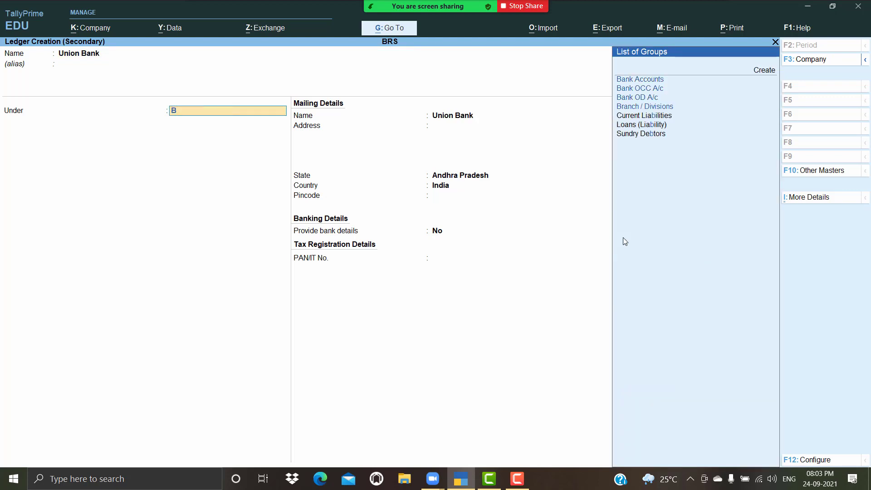
pyautogui.press('Return')
pyautogui.press('Return')
pyautogui.press('Return')
pyautogui.press('Return')
pyautogui.press('Return')
pyautogui.press('Return')
pyautogui.press('Return')
pyautogui.press('Return')
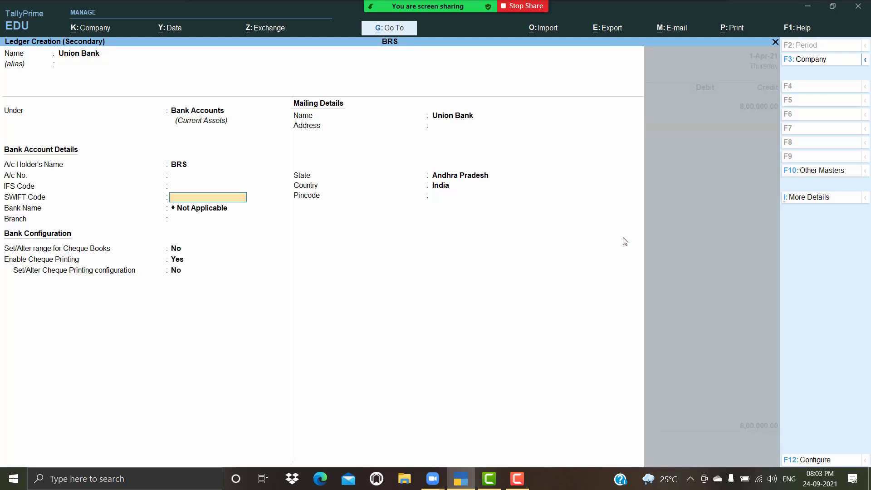
pyautogui.press('Return')
pyautogui.press('Return')
pyautogui.press('Return')
pyautogui.press('Return')
pyautogui.press('Return')
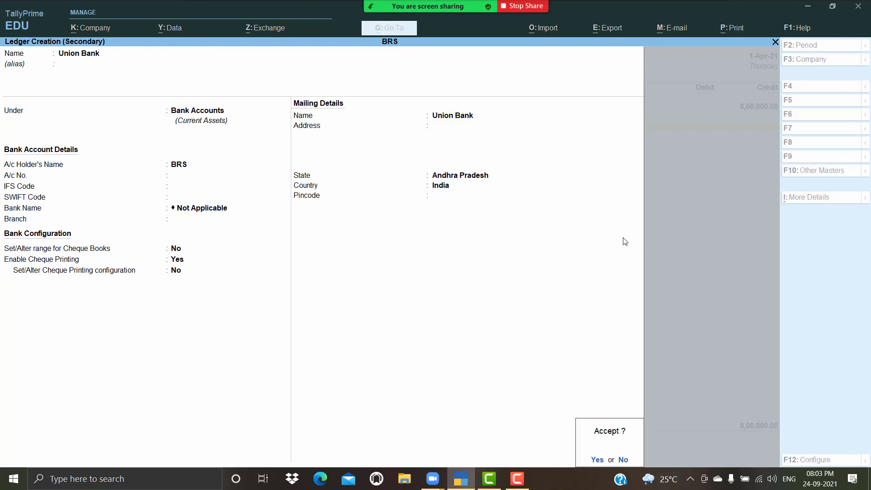
pyautogui.press('Return')
# Step: Debit Union Bank with 8,00,000 as a Cheque/DD dated 1-Apr-21 and save the receipt voucher
pyautogui.press('Return')
pyautogui.press('Return')
pyautogui.press('Return')
pyautogui.press('Return')
pyautogui.press('Return')
pyautogui.press('Return')
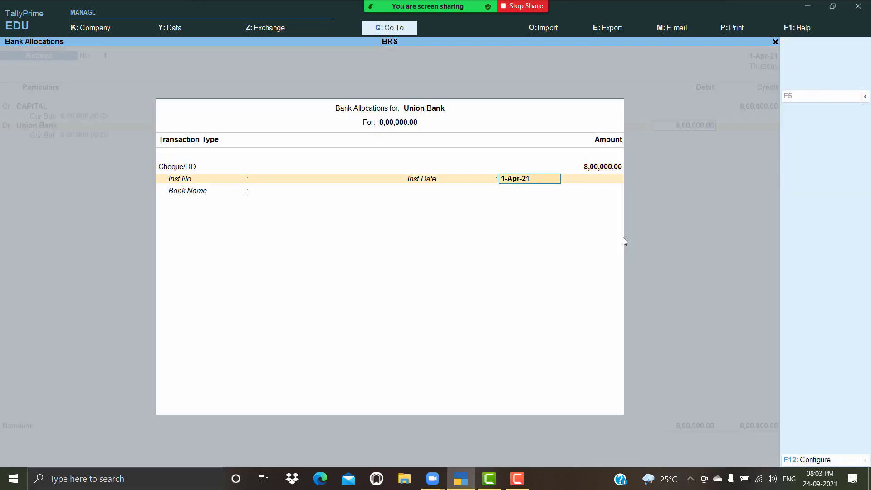
pyautogui.press('Return')
pyautogui.press('Return')
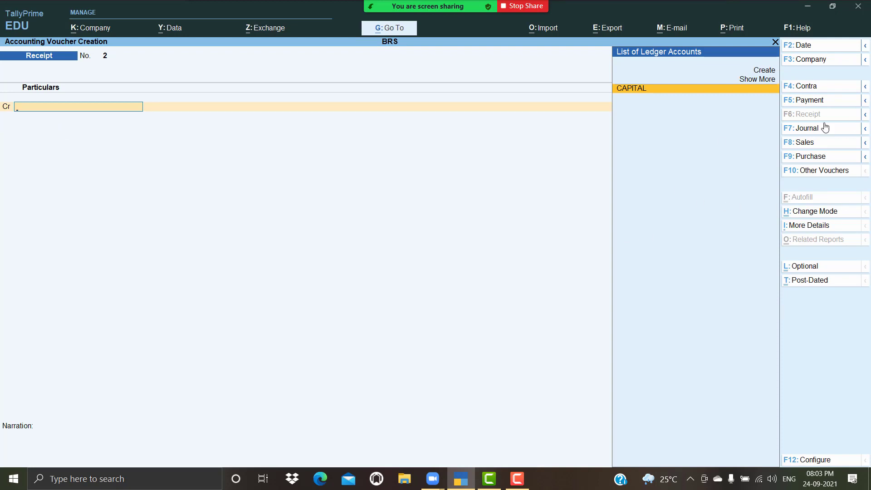
# Step: Switch to a Payment voucher and create a Furniture ledger under Fixed Assets for its debit line
pyautogui.click(832, 105)
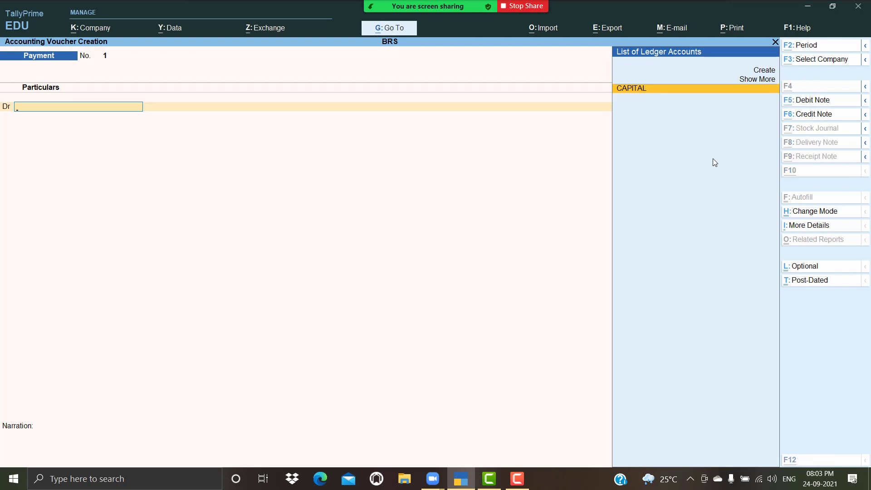
pyautogui.hotkey('alt', 'c')
pyautogui.write('Fur')
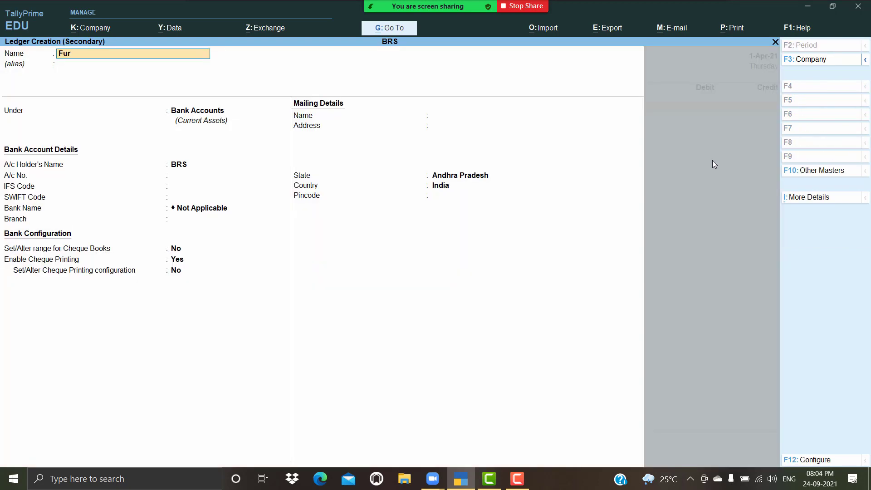
pyautogui.write('niture')
pyautogui.press('Return')
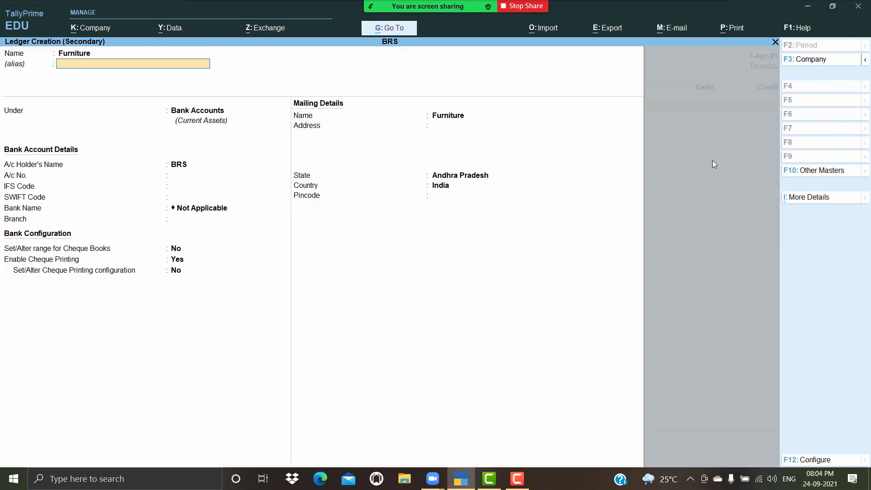
pyautogui.press('Return')
pyautogui.write('fix')
pyautogui.press('Return')
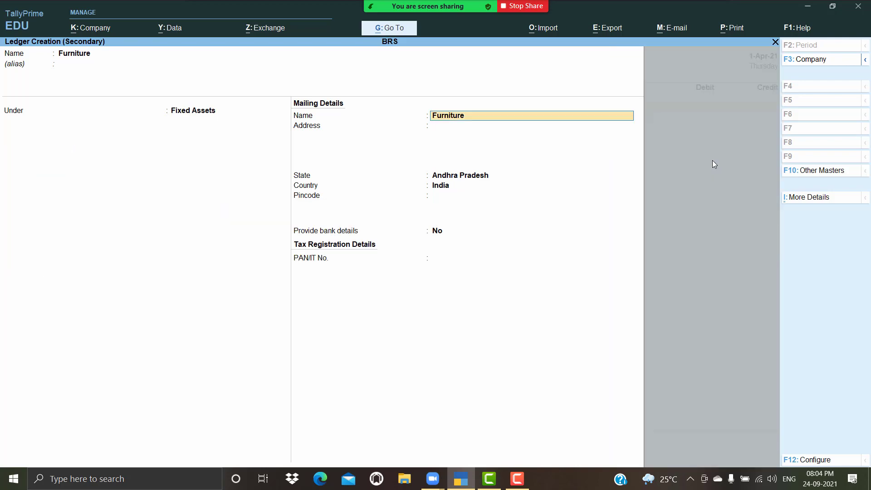
pyautogui.press('Return')
pyautogui.press('Return')
pyautogui.press('Return')
pyautogui.press('Return')
pyautogui.press('Return')
pyautogui.press('Return')
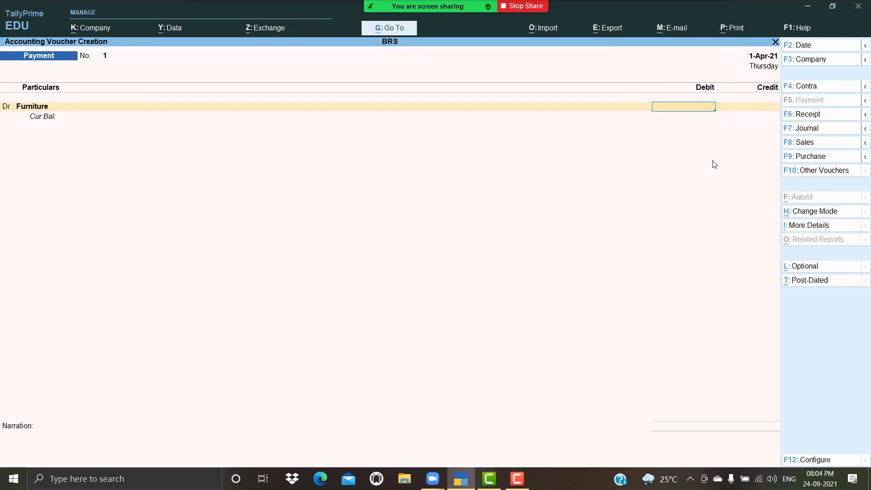
# Step: Debit the Furniture ledger with 50,000 in the payment voucher
pyautogui.write('50000')
pyautogui.press('Return')
pyautogui.press('Return')
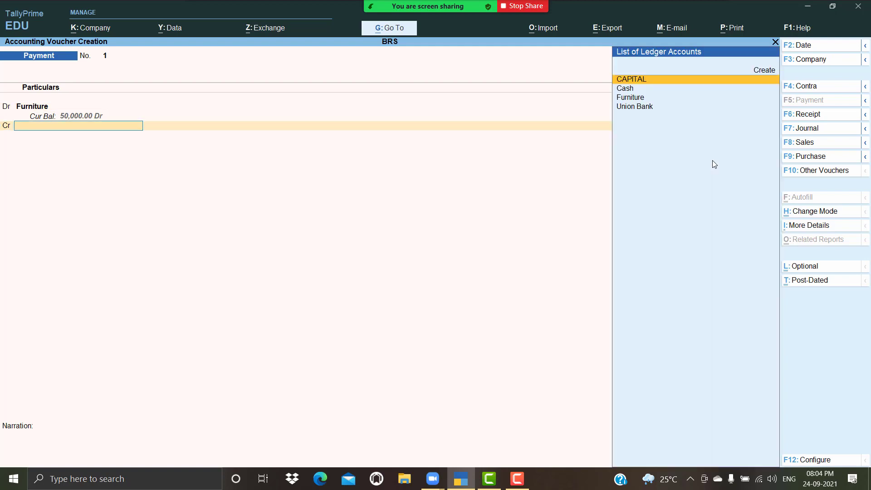
# Step: Credit Union Bank with 50,000 and save the furniture payment voucher without a narration
pyautogui.write('u')
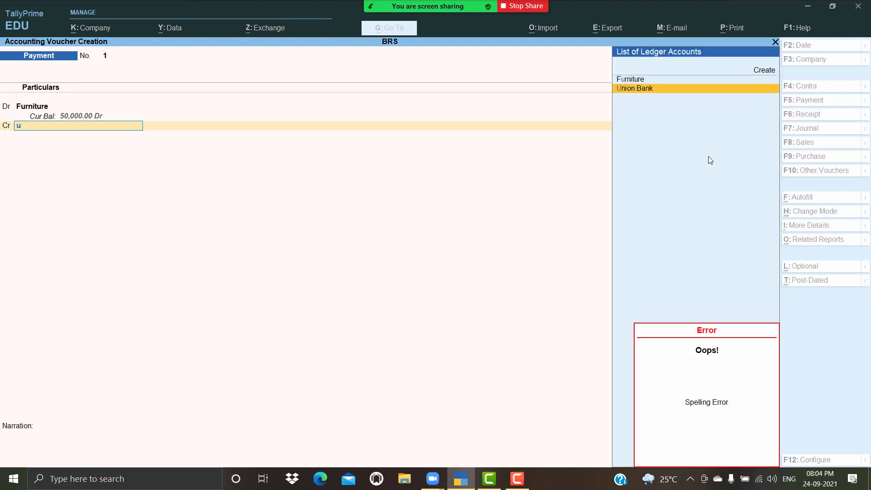
pyautogui.press('Return')
pyautogui.press('Return')
pyautogui.press('Return')
pyautogui.press('Return')
pyautogui.press('Return')
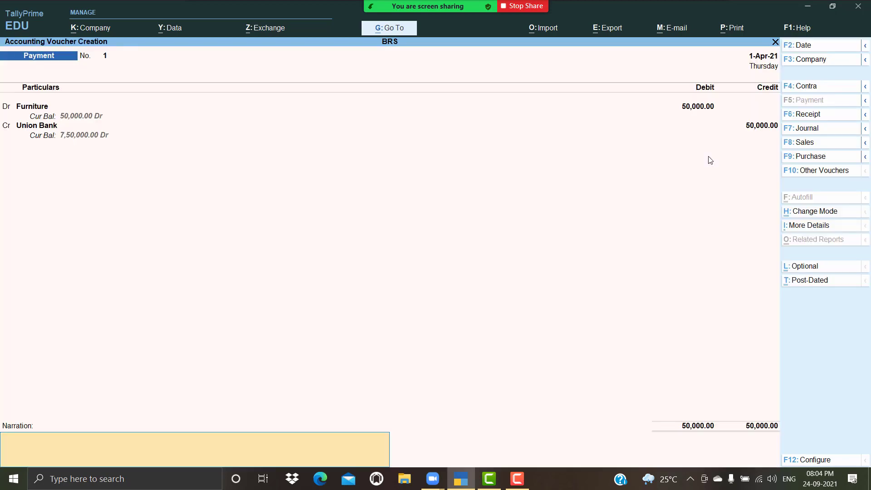
pyautogui.press('Return')
pyautogui.press('y')
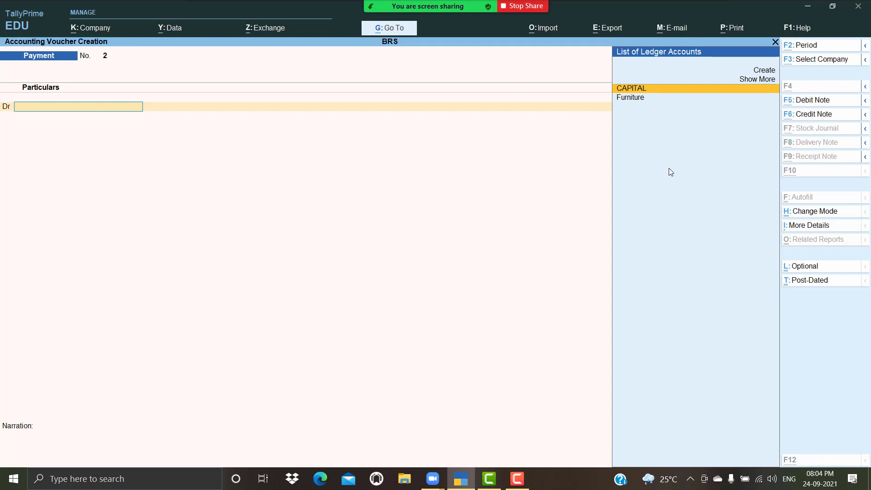
# Step: Create an Advance Building Rent ledger under Current Assets for the debit line of the payment voucher
pyautogui.hotkey('alt', 'c')
pyautogui.write('Ad')
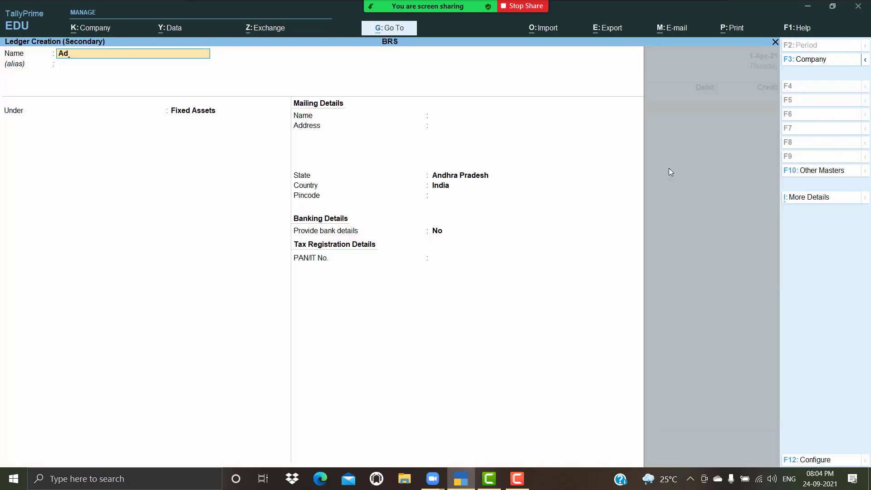
pyautogui.write('vance Building Rent')
pyautogui.press('Return')
pyautogui.write('Cur')
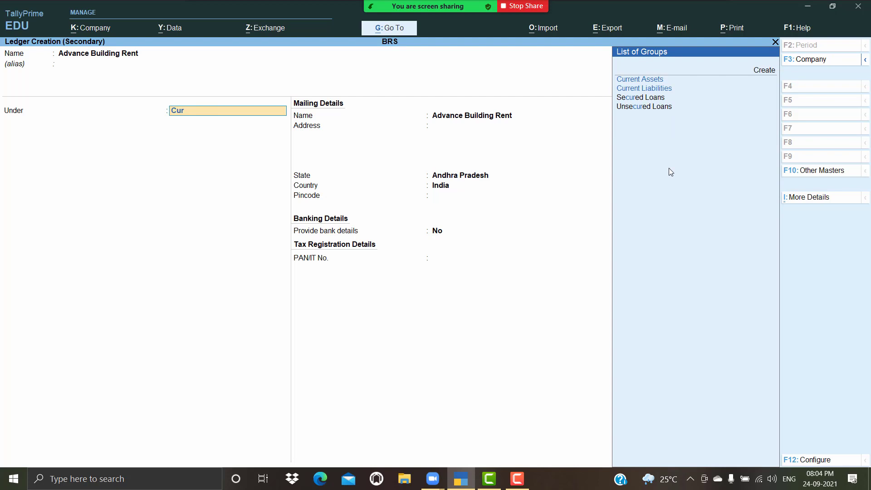
pyautogui.press('Return')
pyautogui.press('Return')
pyautogui.press('Return')
pyautogui.press('Return')
pyautogui.press('Return')
pyautogui.press('Return')
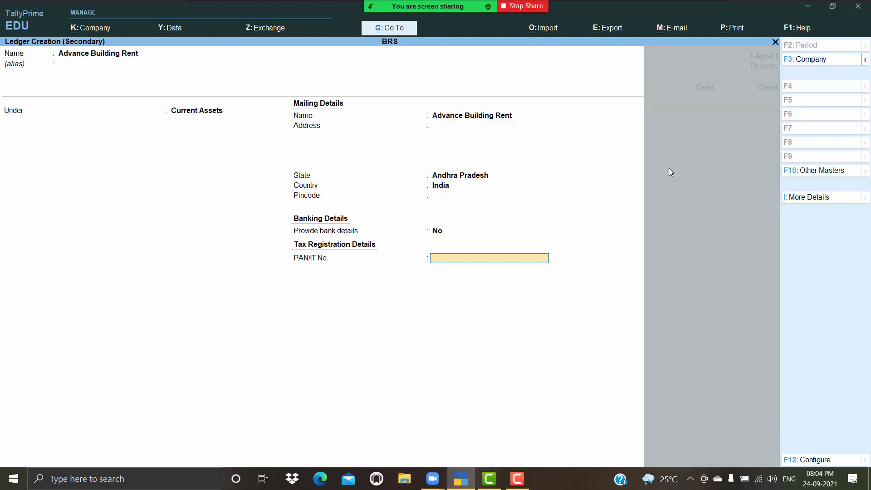
pyautogui.press('Return')
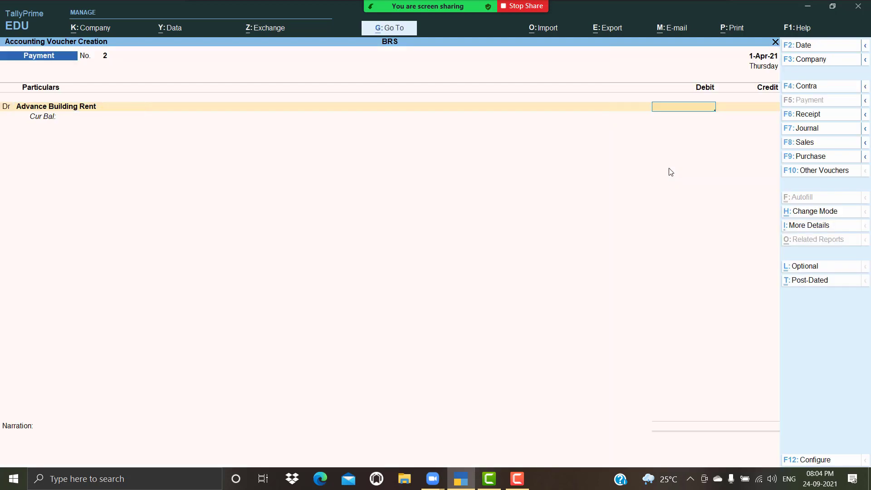
# Step: Debit Advance Building Rent with 1,00,000 against a Union Bank cheque dated 1-Apr-21 and save the payment voucher without a narration
pyautogui.write('100000')
pyautogui.press('Return')
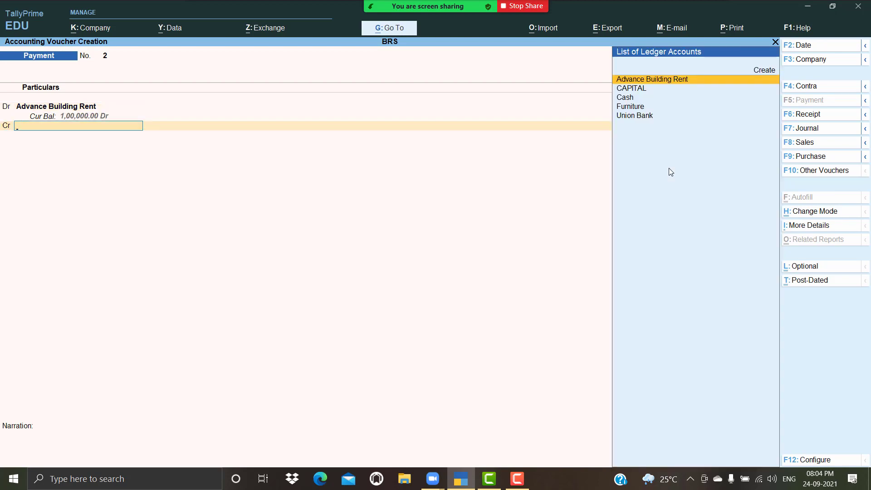
pyautogui.write('U')
pyautogui.press('Return')
pyautogui.press('Return')
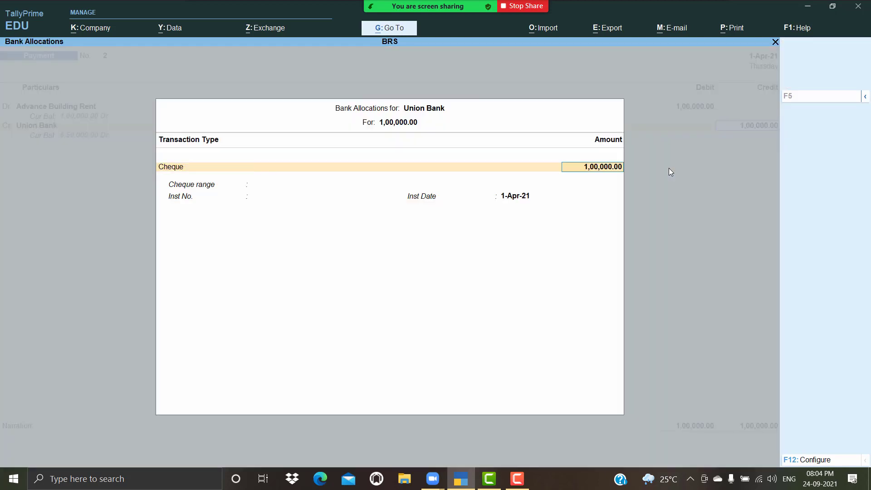
pyautogui.press('Return')
pyautogui.press('Return')
pyautogui.press('Return')
pyautogui.press('Return')
pyautogui.press('Return')
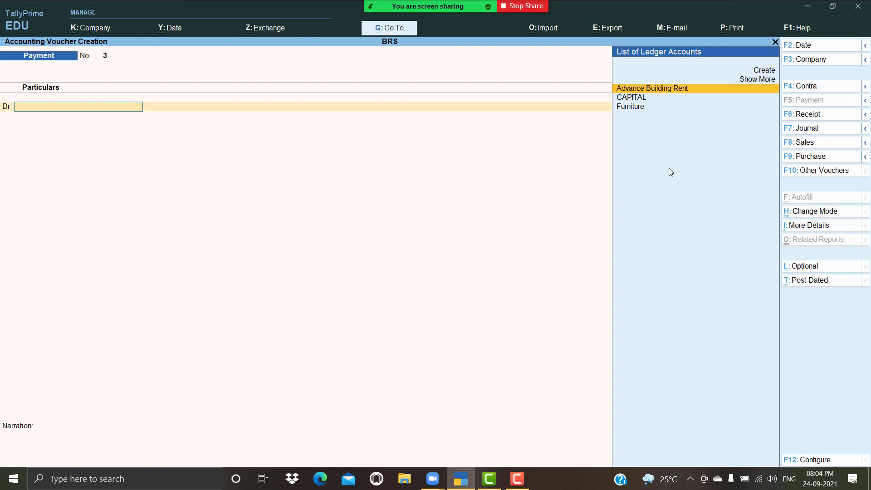
# Step: Switch to a Contra voucher and credit Union Bank with 50,000, accepting its bank allocation
pyautogui.click(815, 89)
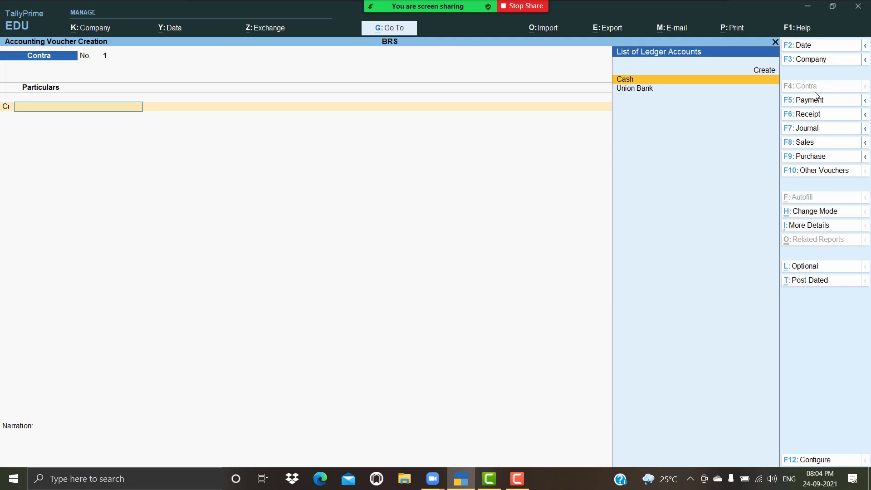
pyautogui.hotkey('alt', 'c')
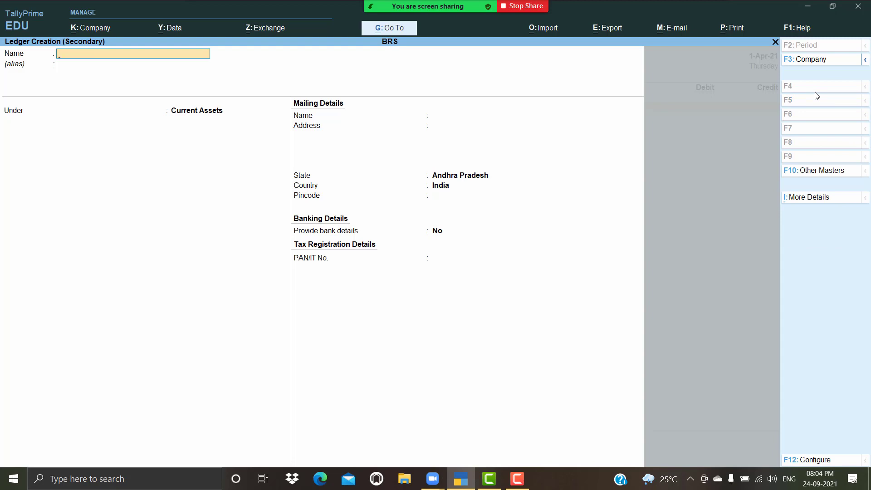
pyautogui.press('Escape')
pyautogui.press('Down')
pyautogui.press('Return')
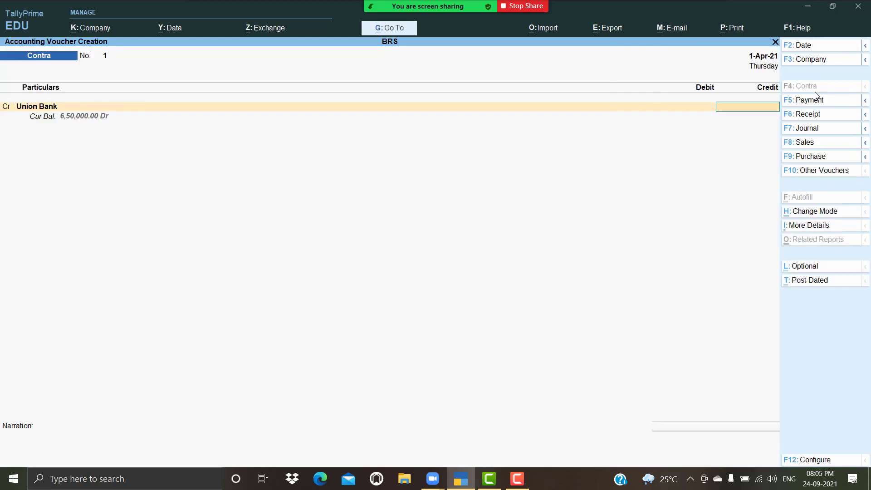
pyautogui.write('50000')
pyautogui.press('Return')
pyautogui.press('Return')
pyautogui.press('Return')
pyautogui.press('Return')
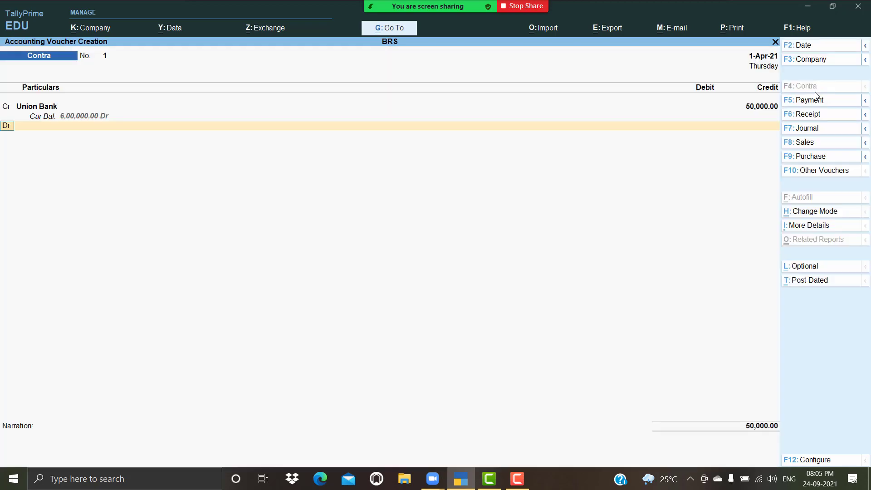
# Step: Create a Syndicate Bank ledger under Bank Accounts for the contra voucher's debit line, keeping the default bank details
pyautogui.hotkey('alt', 'c')
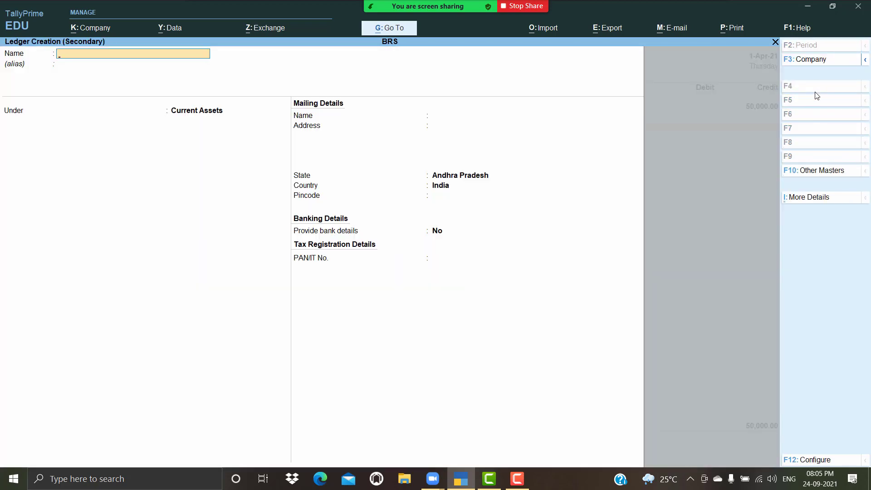
pyautogui.write('Syndicate bank')
pyautogui.press('Return')
pyautogui.press('Return')
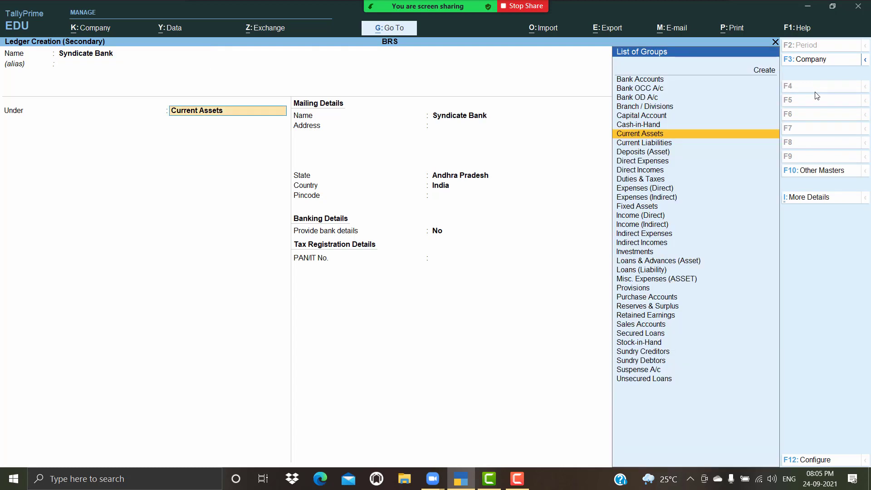
pyautogui.write('Ba')
pyautogui.press('Return')
pyautogui.press('Return')
pyautogui.press('Return')
pyautogui.press('Return')
pyautogui.press('Return')
pyautogui.press('Return')
pyautogui.press('Return')
pyautogui.press('Return')
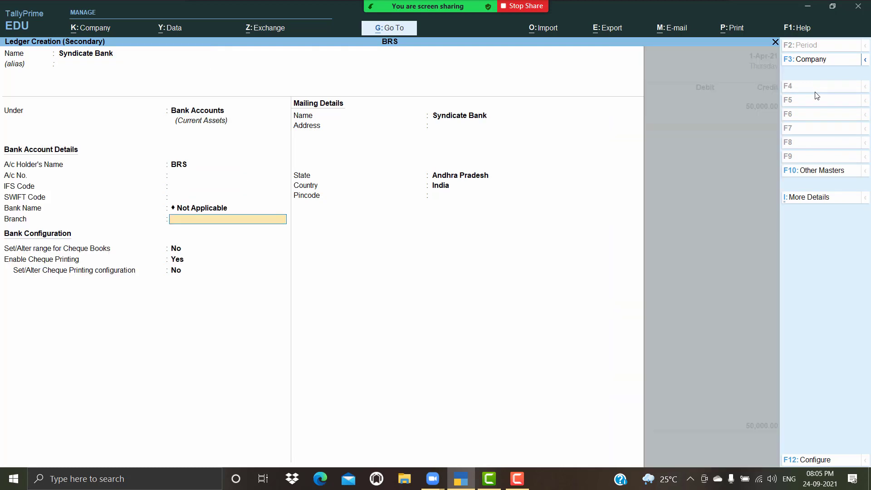
pyautogui.press('Return')
pyautogui.press('Return')
pyautogui.press('Return')
pyautogui.press('Return')
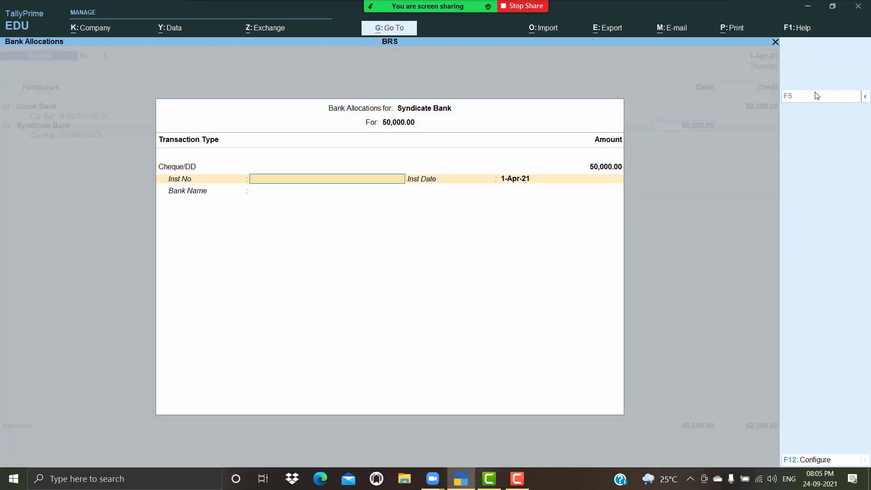
# Step: Accept the 50,000 Cheque/DD allocation dated 1-Apr-21 for Syndicate Bank and save the contra voucher without a narration
pyautogui.press('Return')
pyautogui.press('Return')
pyautogui.press('Return')
pyautogui.press('Return')
pyautogui.press('Return')
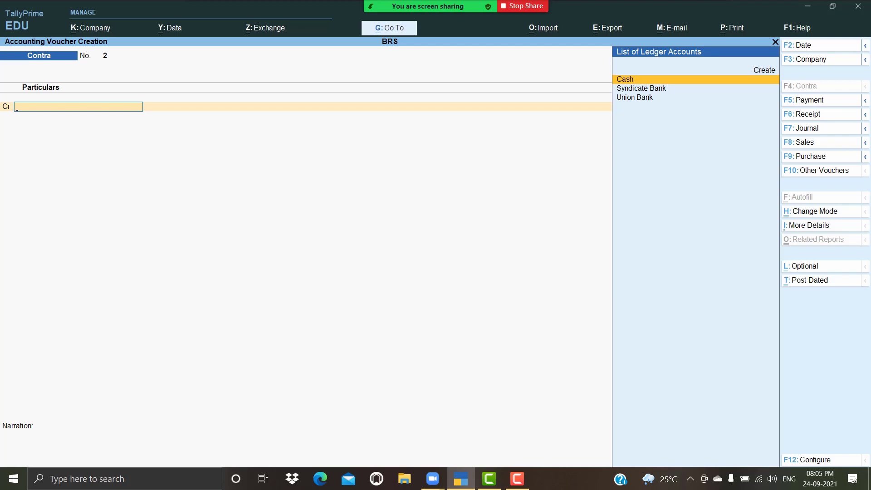
# Step: Credit Union Bank with 20,000 as a cheque dated 1-Apr-21 in the new contra voucher
pyautogui.write('u')
pyautogui.press('Return')
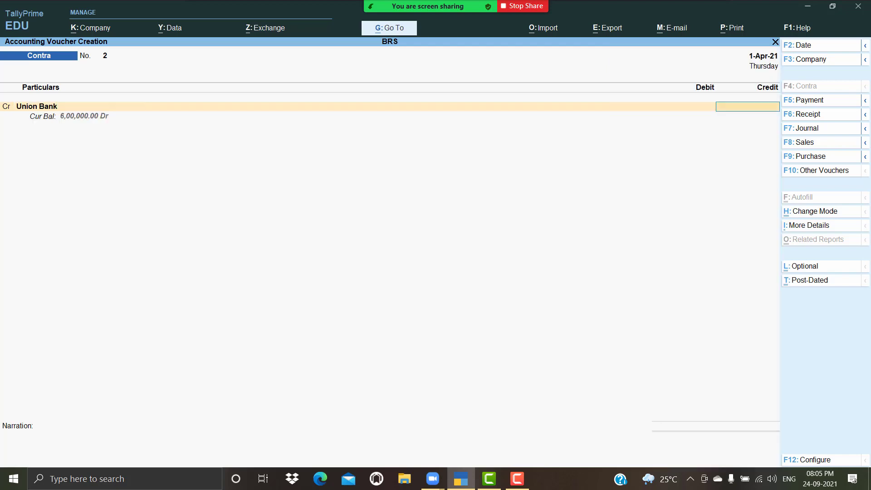
pyautogui.write('20000')
pyautogui.press('Return')
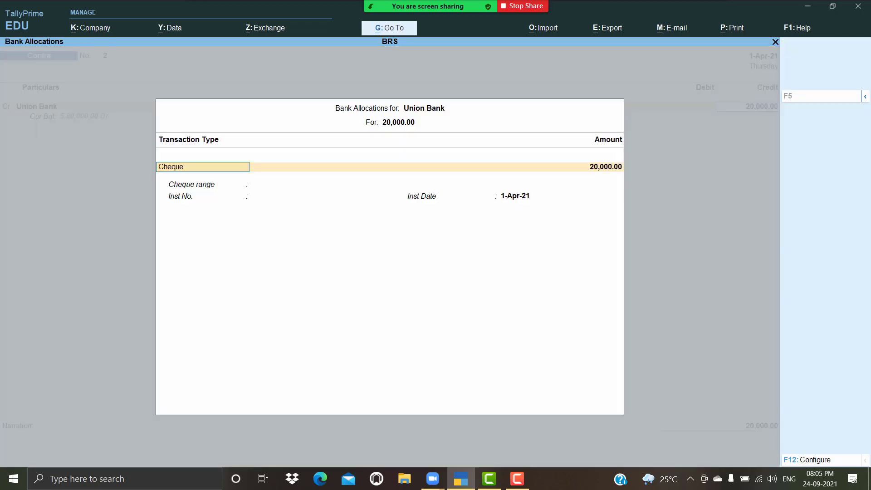
pyautogui.press('Return')
pyautogui.press('Return')
pyautogui.press('Return')
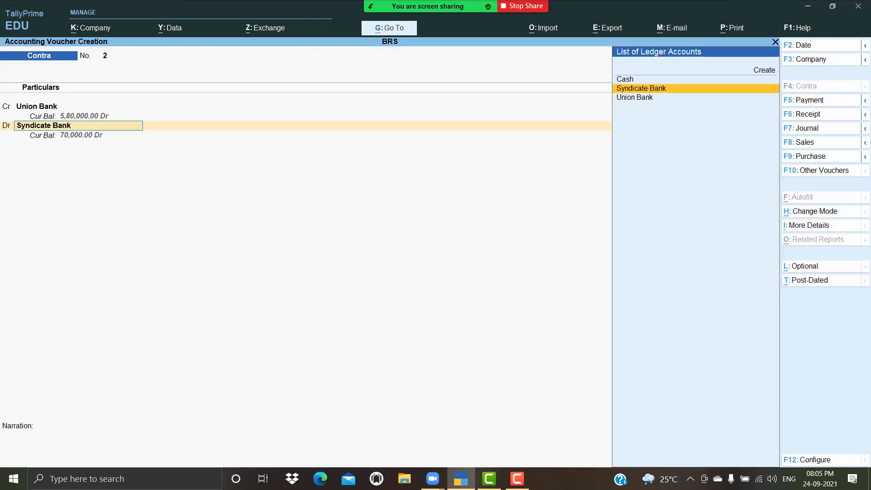
# Step: Create a Petty Cash ledger under Cash-in-Hand for the debit line of the contra voucher
pyautogui.hotkey('alt', 'c')
pyautogui.write('Petty')
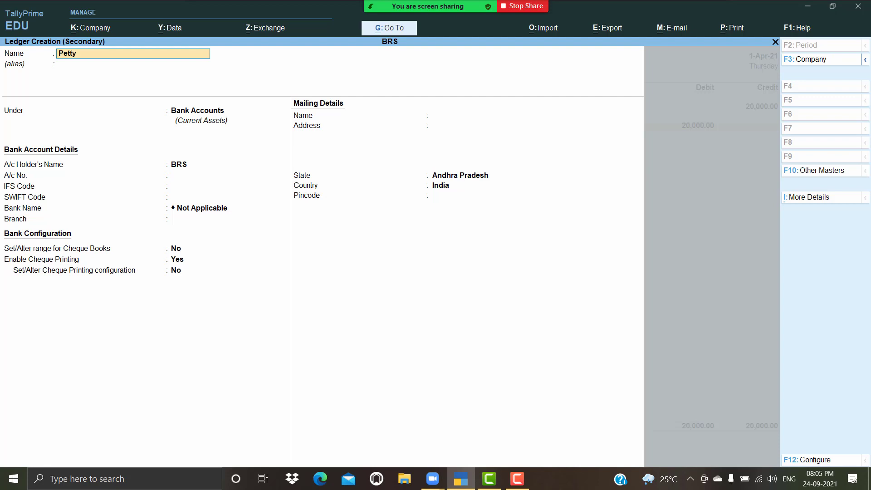
pyautogui.write('c a')
pyautogui.press('BackSpace')
pyautogui.press('BackSpace')
pyautogui.press('BackSpace')
pyautogui.write('Cash')
pyautogui.press('Return')
pyautogui.write('Ca')
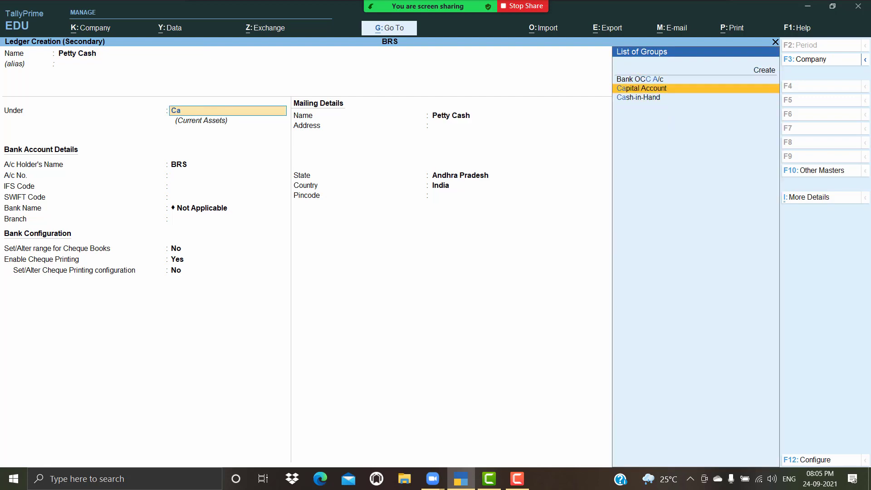
pyautogui.press('Down')
pyautogui.press('Return')
pyautogui.hotkey('ctrl', 'a')
# Step: Debit Petty Cash with 20,000 and save the contra voucher without a narration
pyautogui.press('Return')
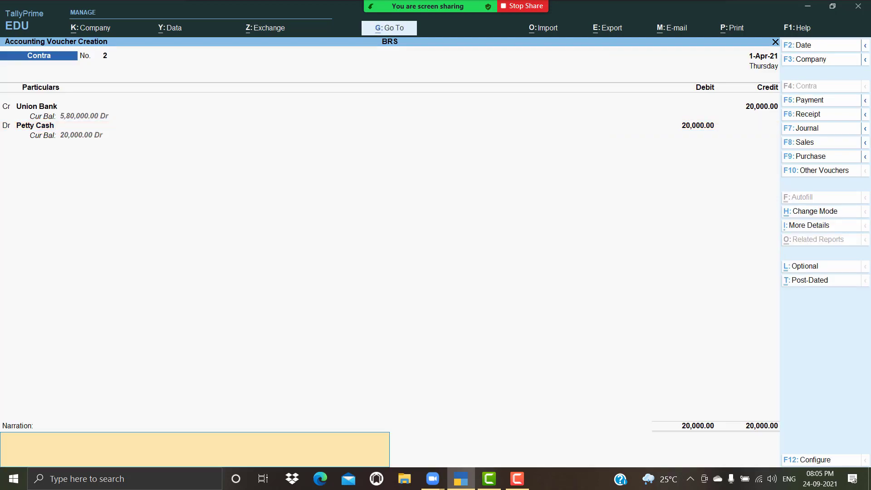
pyautogui.press('Return')
pyautogui.press('Return')
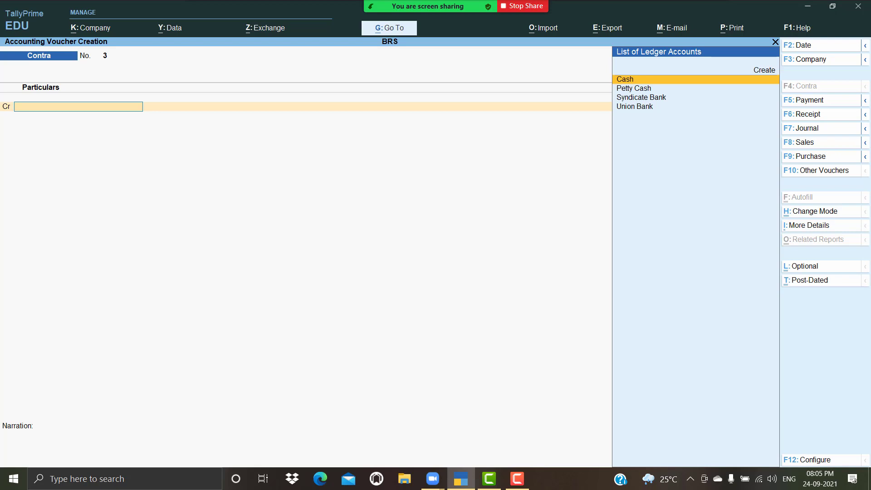
# Step: Switch to a Receipt voucher and create an Interfex Services ledger under Loans (Liability) for its credit line
pyautogui.click(818, 114)
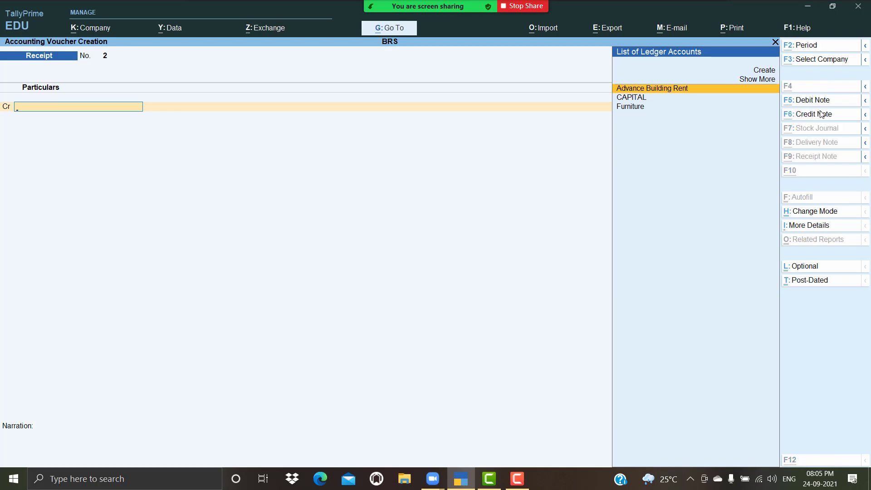
pyautogui.hotkey('alt', 'c')
pyautogui.write('Interf')
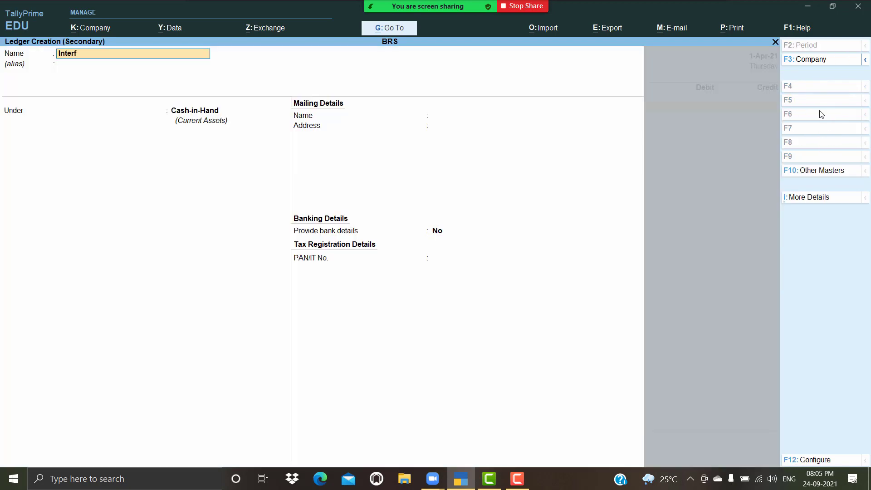
pyautogui.write('ex Services')
pyautogui.press('Return')
pyautogui.press('Return')
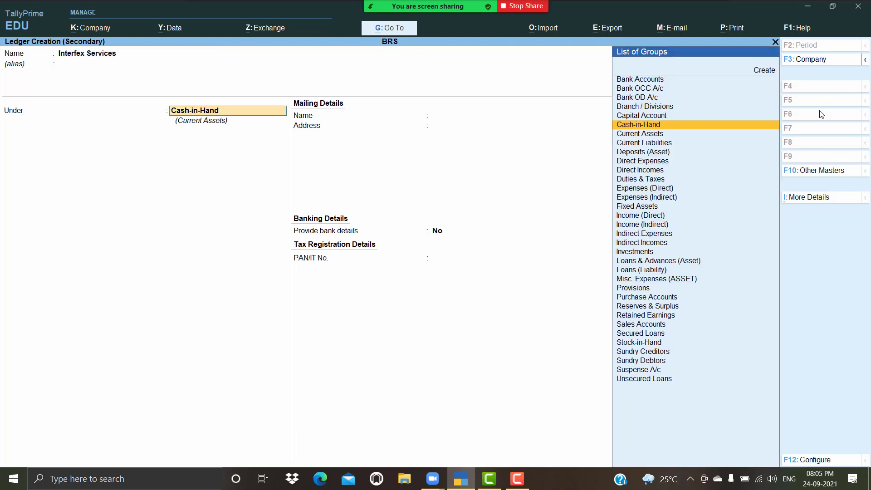
pyautogui.write('Su')
pyautogui.press('BackSpace')
pyautogui.press('BackSpace')
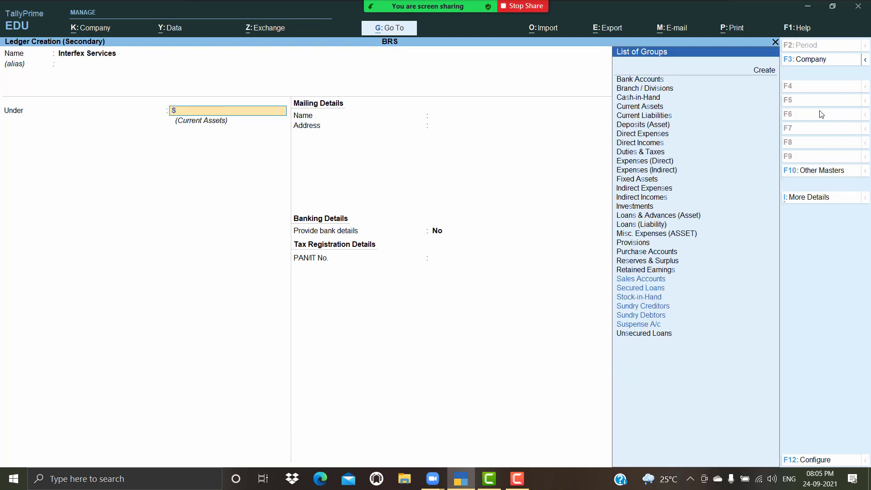
pyautogui.write('Lo')
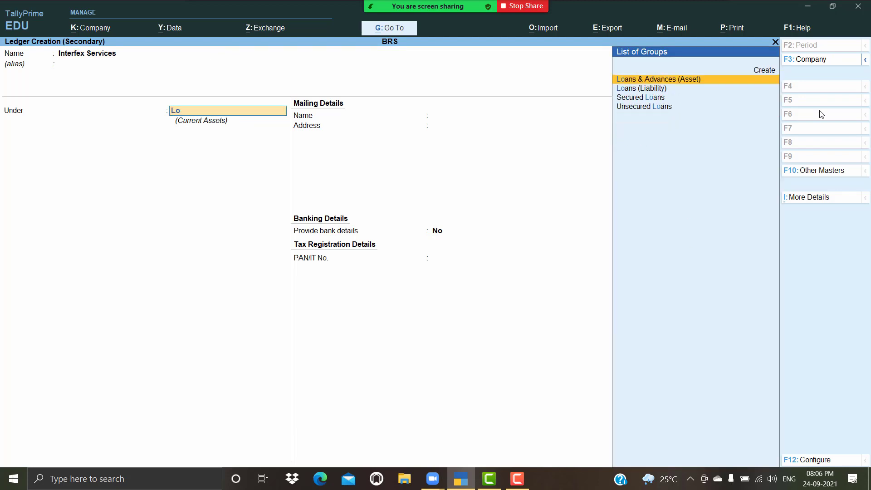
pyautogui.press('Down')
pyautogui.press('Return')
pyautogui.press('Return')
pyautogui.press('Return')
pyautogui.press('Return')
pyautogui.press('Return')
pyautogui.press('Return')
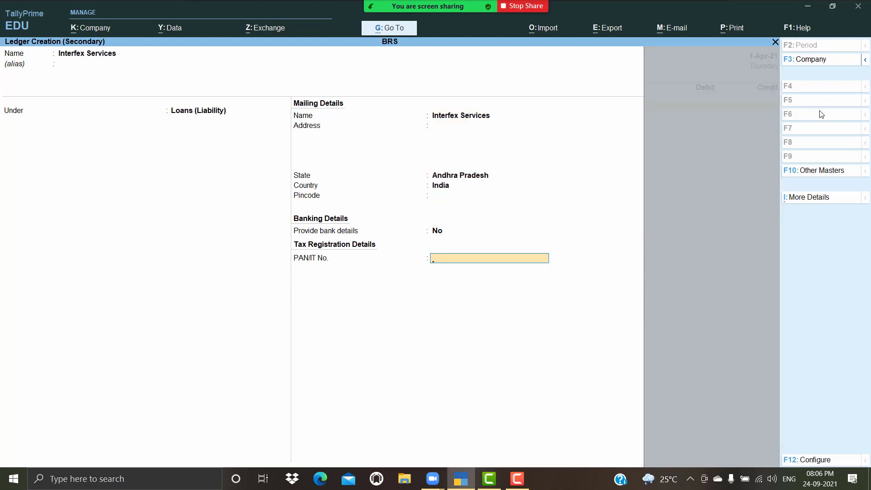
pyautogui.press('Return')
pyautogui.press('Return')
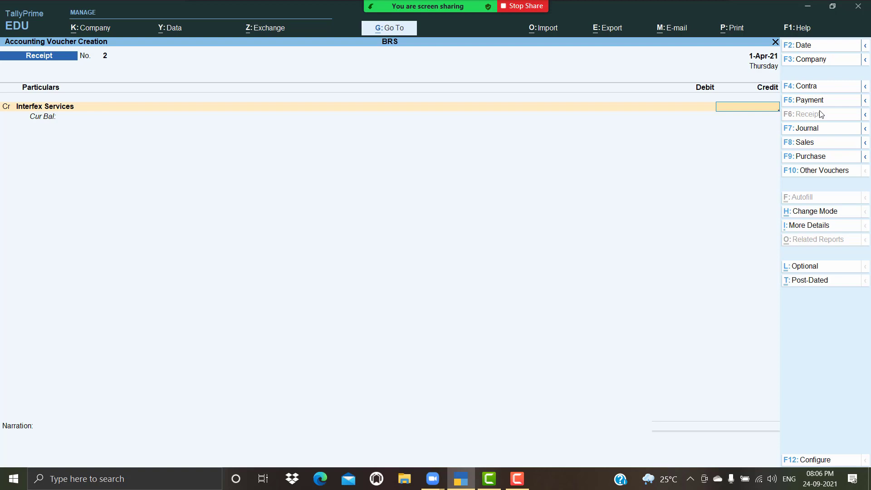
# Step: Credit Interfex Services with 75,000 in the receipt voucher
pyautogui.write('50000')
pyautogui.press('BackSpace')
pyautogui.press('Return')
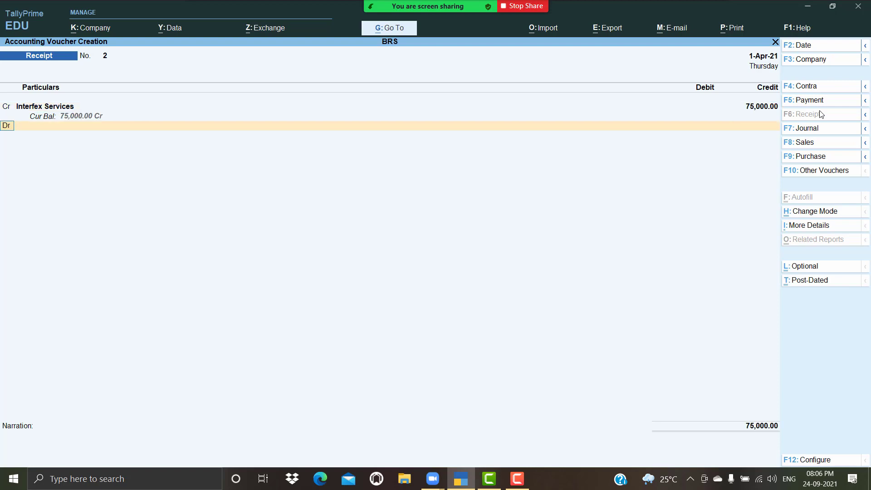
# Step: Debit Union Bank with 75,000, accept its bank allocation and save the receipt voucher without a narration
pyautogui.write('Un')
pyautogui.press('Return')
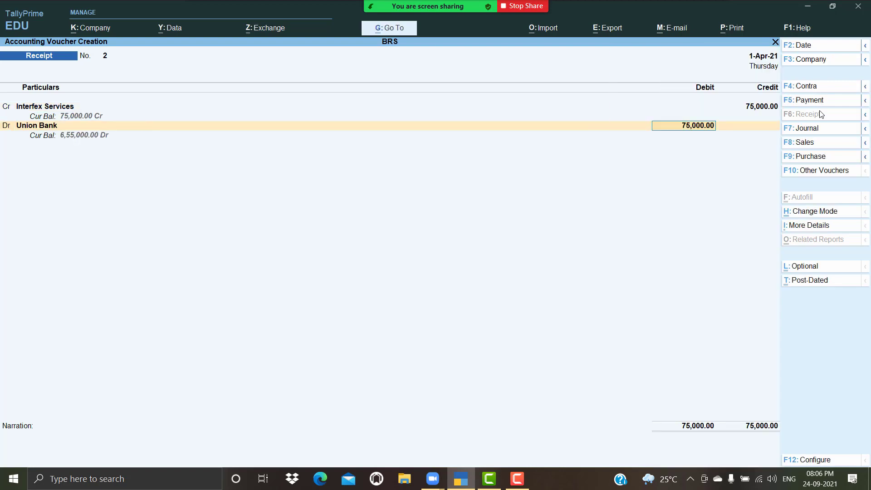
pyautogui.press('Return')
pyautogui.press('Return')
pyautogui.press('Return')
pyautogui.press('Return')
pyautogui.press('Return')
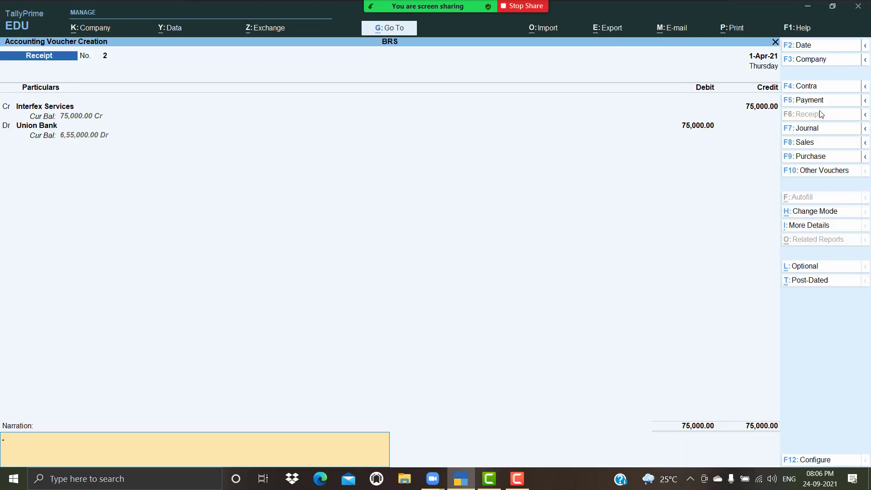
pyautogui.press('Return')
pyautogui.press('Return')
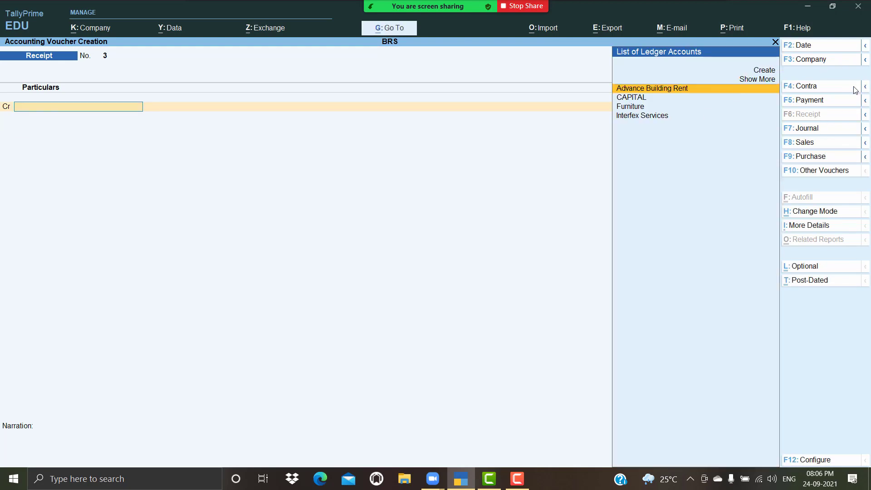
# Step: Switch to a Payment voucher and create a Rent ledger under Indirect Expenses for its debit line
pyautogui.click(824, 102)
pyautogui.hotkey('alt', 'c')
pyautogui.write('Rent')
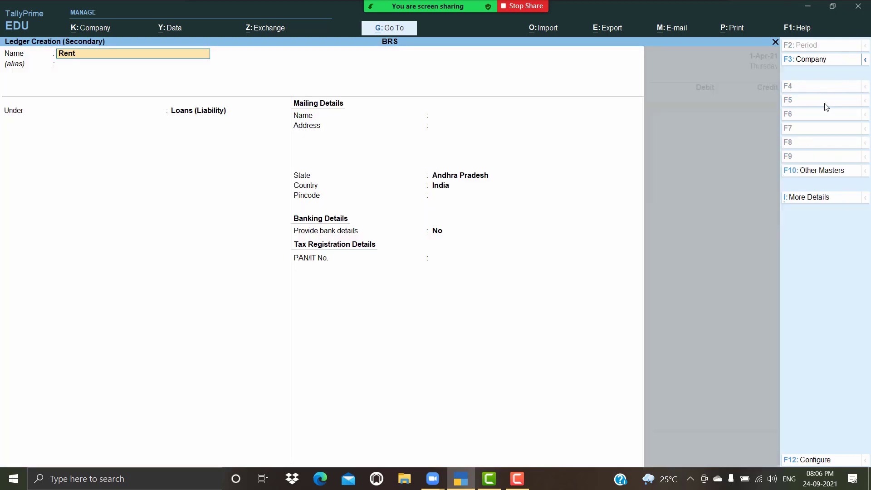
pyautogui.press('Return')
pyautogui.write('Ind')
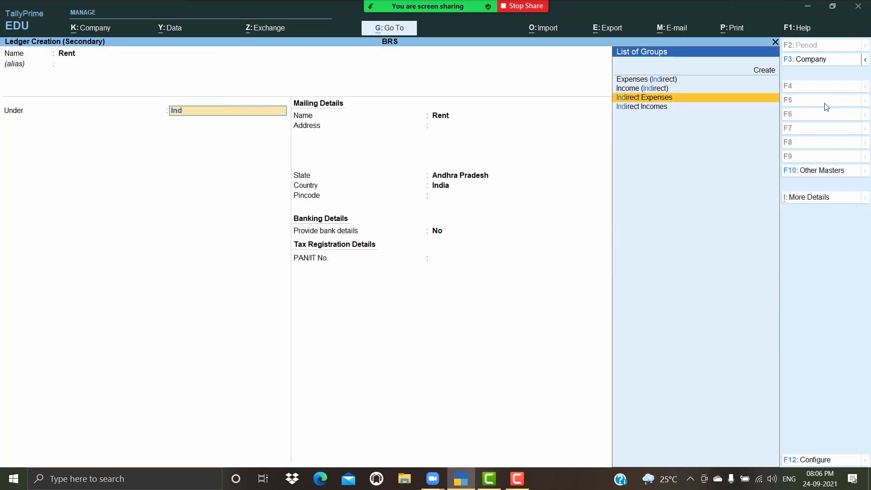
pyautogui.press('Return')
pyautogui.press('Return')
pyautogui.hotkey('ctrl', 'a')
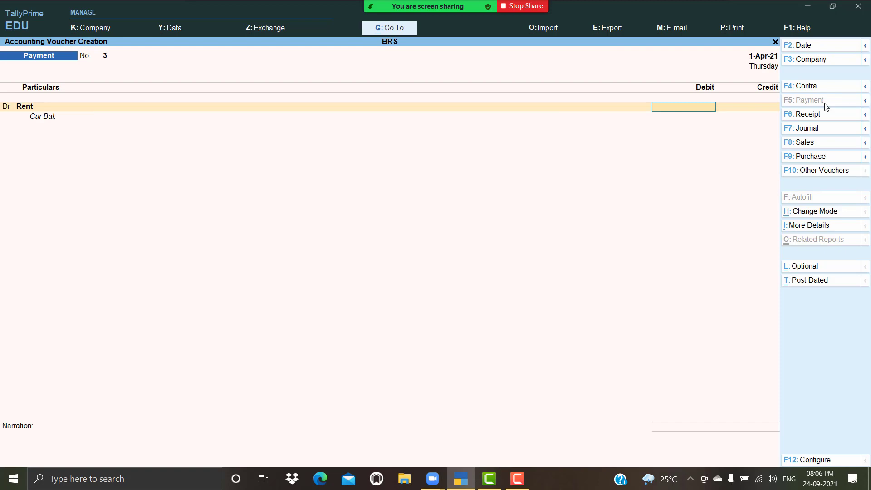
# Step: Record the 8,000 Rent payment from Syndicate Bank with the default cheque allocation and save the voucher without a narration
pyautogui.write('8000')
pyautogui.press('Return')
pyautogui.write('Sy')
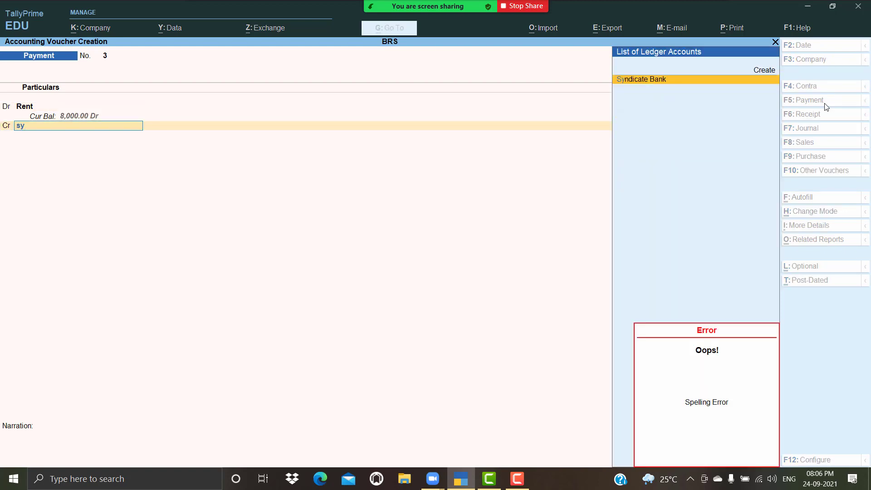
pyautogui.press('Return')
pyautogui.press('Return')
pyautogui.press('Return')
pyautogui.press('Return')
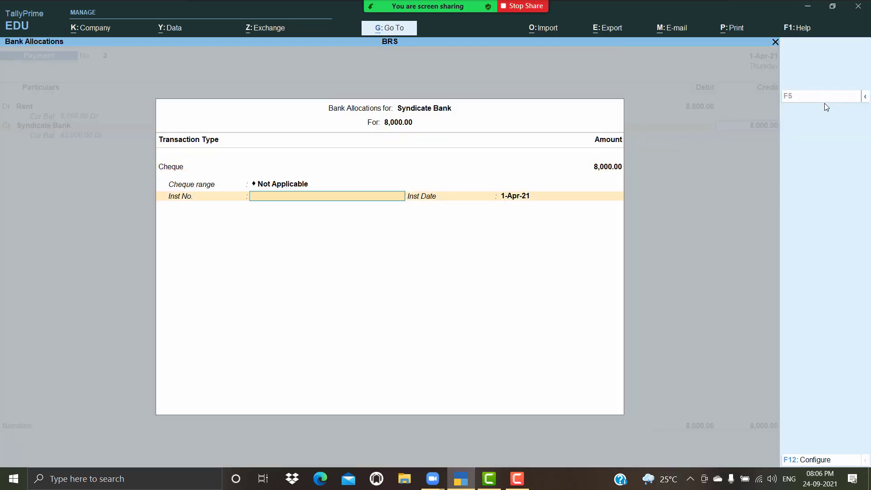
pyautogui.press('Return')
pyautogui.press('Return')
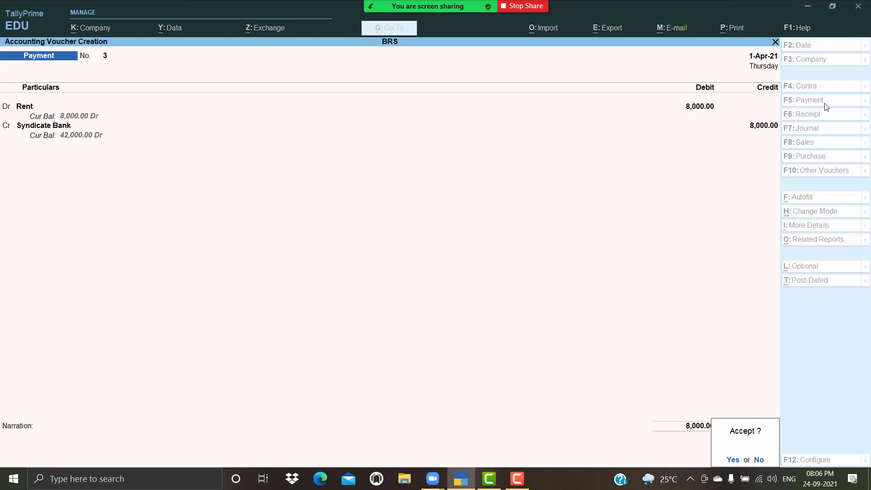
pyautogui.press('y')
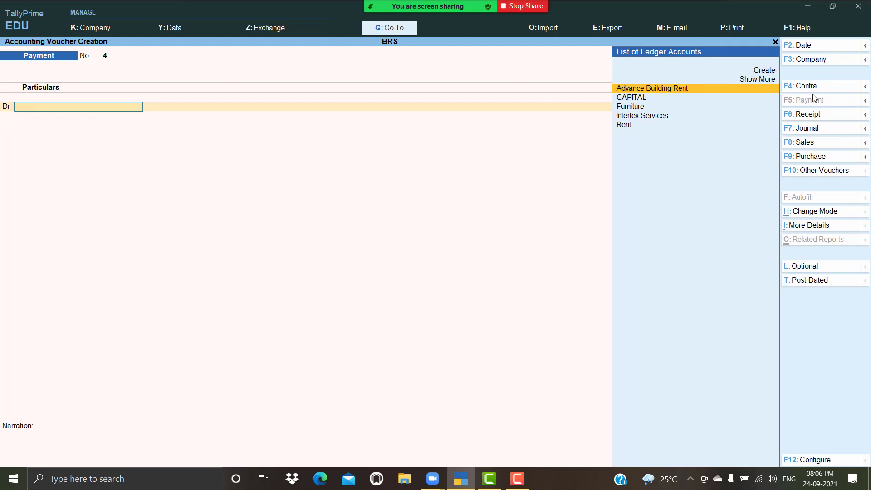
# Step: Debit Interfex Services with 25,000 in the new payment voucher
pyautogui.write('i')
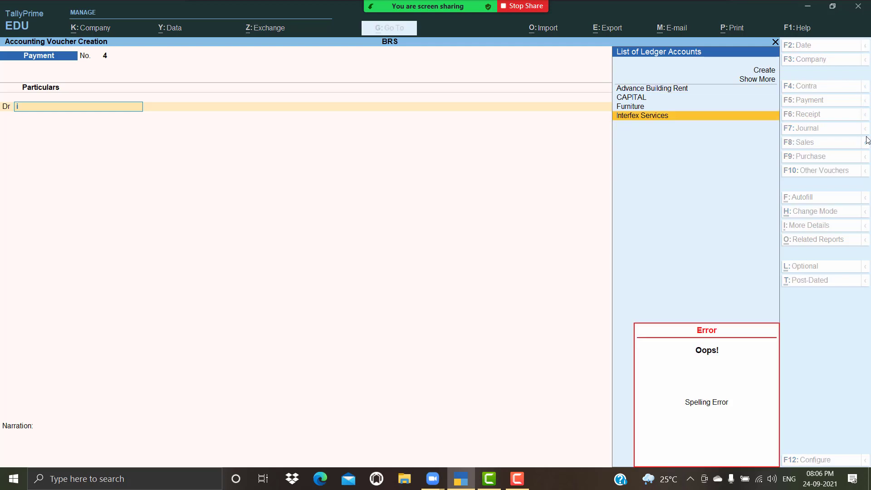
pyautogui.press('Return')
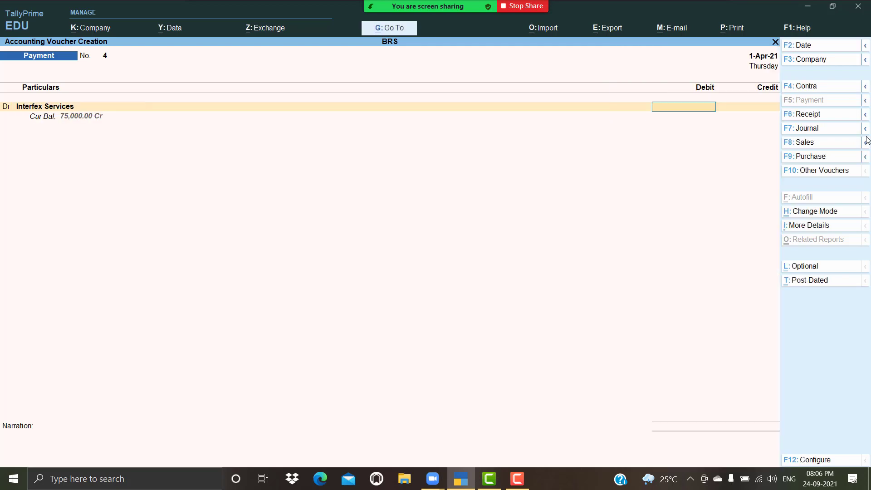
pyautogui.write('25000')
pyautogui.press('Return')
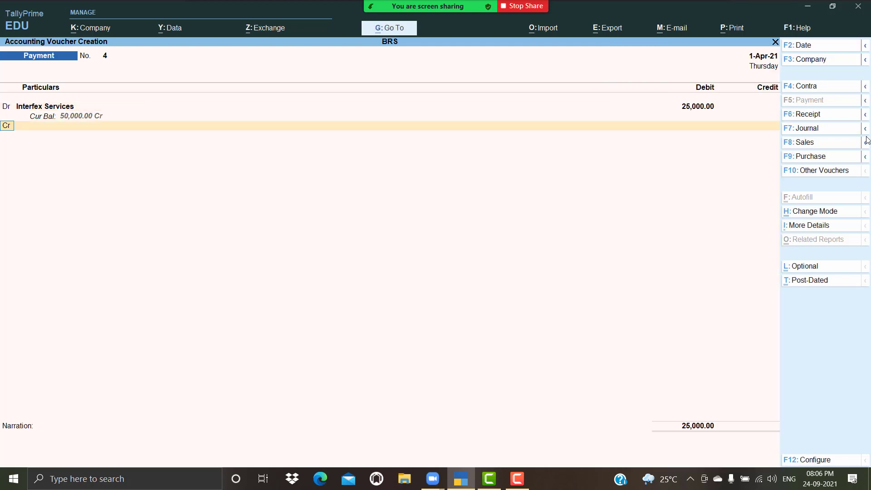
# Step: Credit Union Bank with 25,000, accept its bank allocation and save the payment voucher without a narration
pyautogui.press('Return')
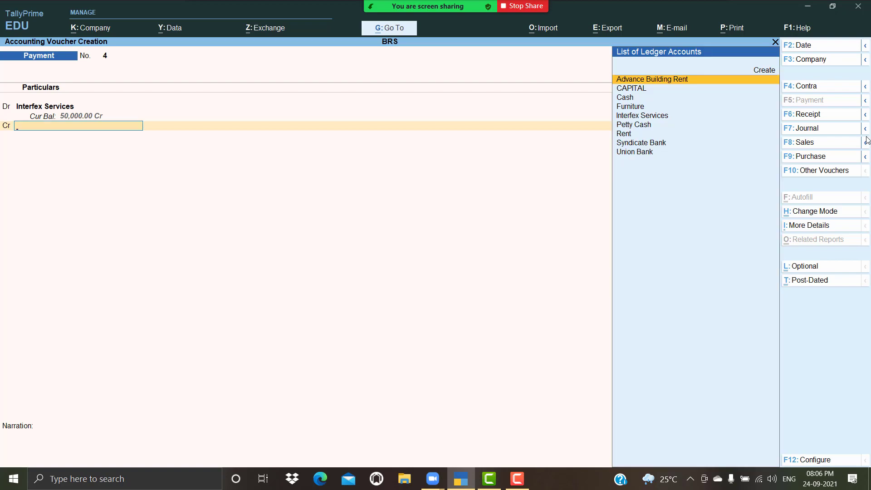
pyautogui.write('un')
pyautogui.press('Return')
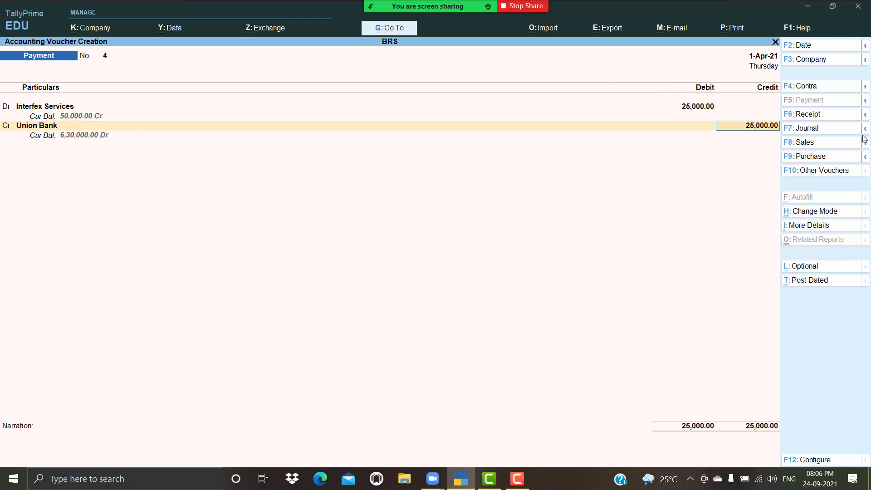
pyautogui.press('Return')
pyautogui.press('Return')
pyautogui.press('Return')
pyautogui.press('Return')
pyautogui.press('Return')
pyautogui.press('Return')
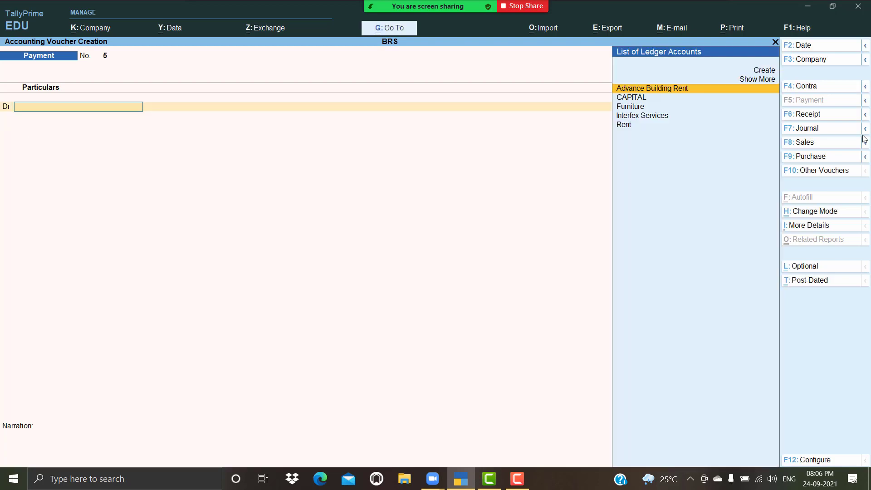
# Step: Create a Printer ledger under Fixed Assets for the voucher's debit line, keeping the default mailing and bank details
pyautogui.hotkey('alt', 'c')
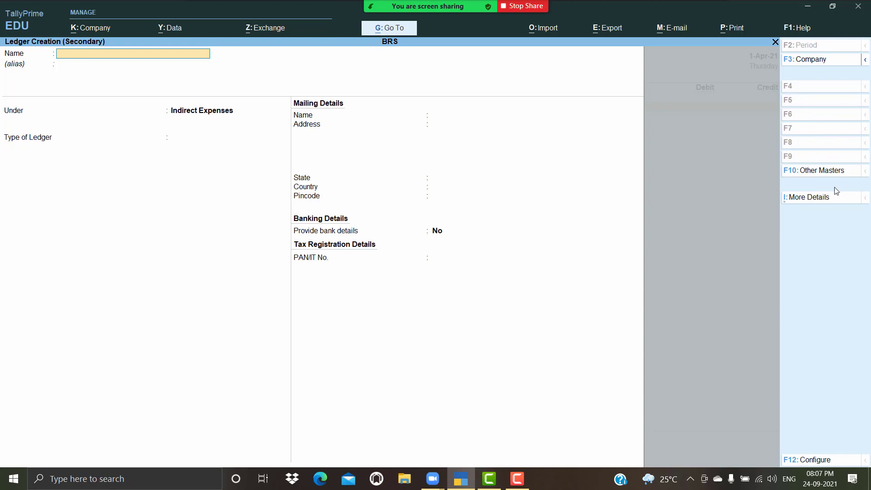
pyautogui.write('Printer')
pyautogui.press('Return')
pyautogui.write('F')
pyautogui.press('Return')
pyautogui.press('Return')
pyautogui.press('Return')
pyautogui.press('Return')
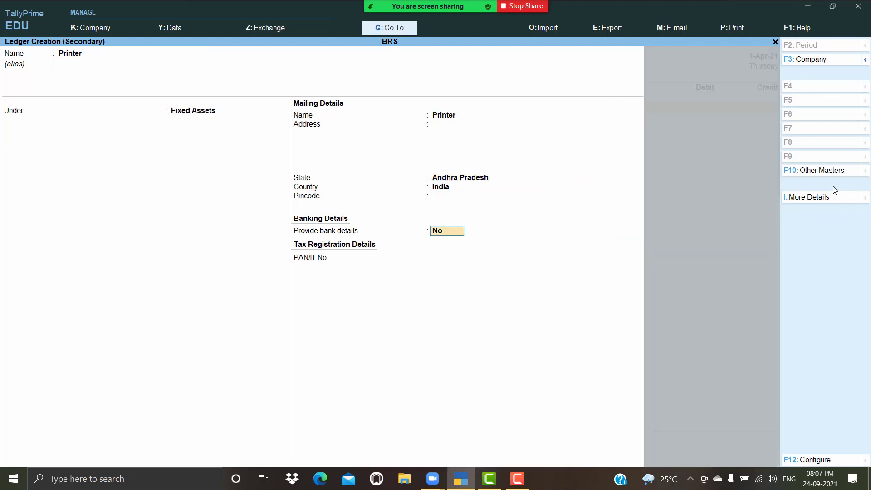
pyautogui.press('Return')
pyautogui.press('Return')
pyautogui.press('Return')
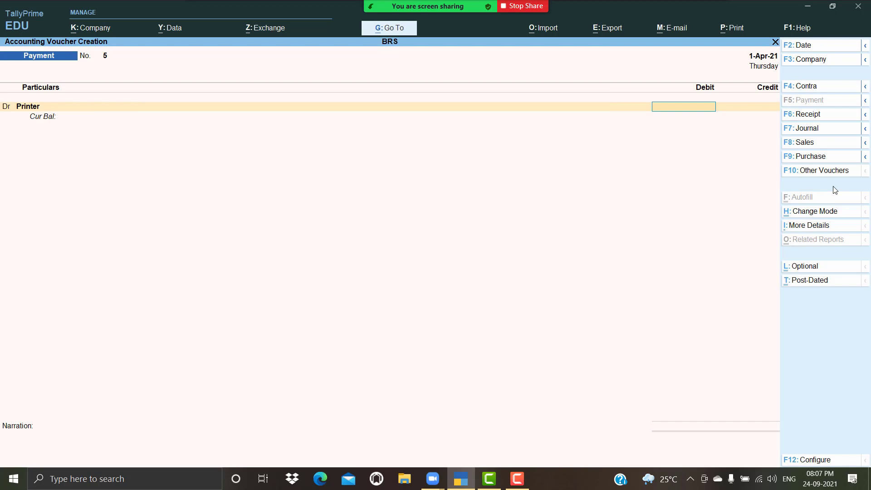
# Step: Switch the entry to a Journal voucher and debit Printer with 10,000
pyautogui.click(837, 135)
pyautogui.press('Return')
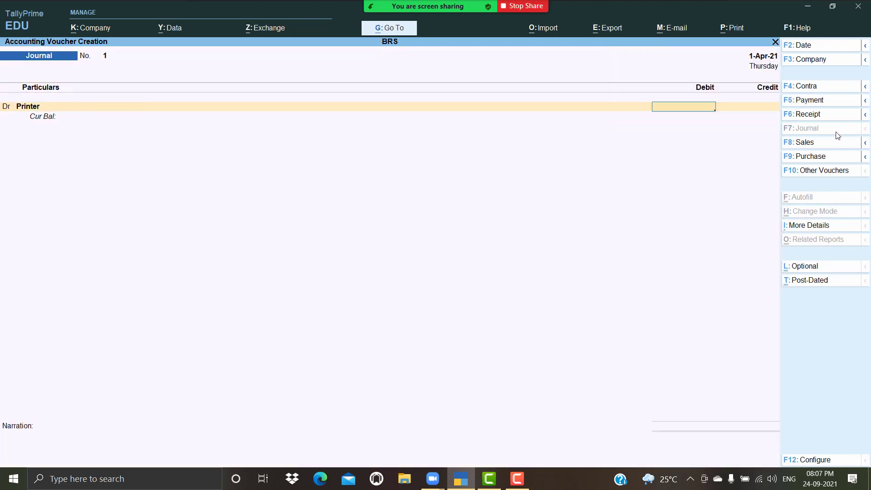
pyautogui.write('10000')
pyautogui.press('Return')
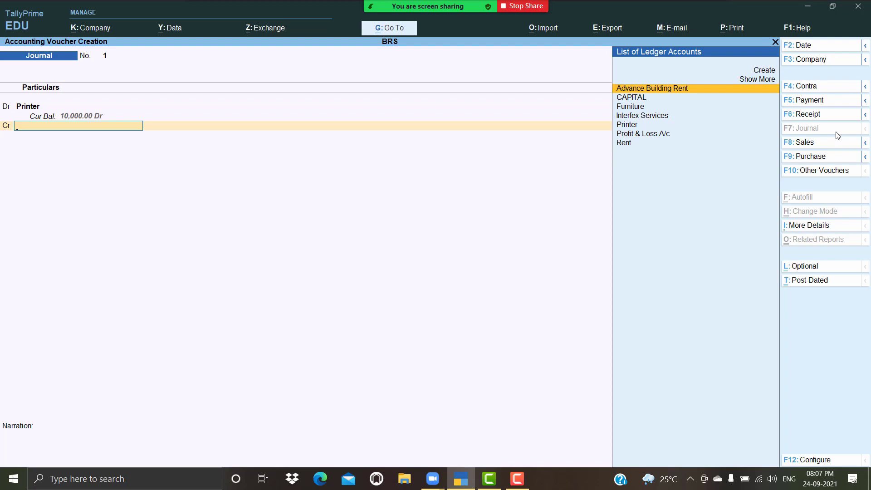
# Step: Create a Star Printers ledger under Sundry Creditors for the journal voucher's credit line, keeping the default details
pyautogui.hotkey('alt', 'c')
pyautogui.write('Sta')
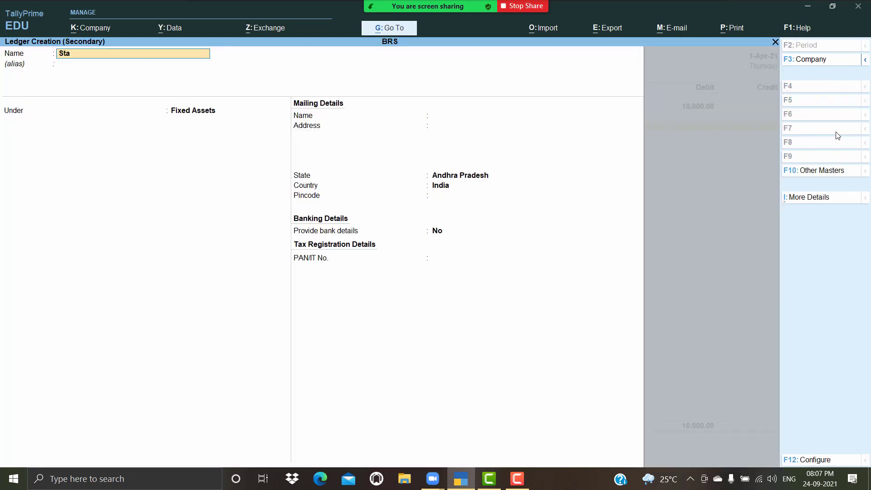
pyautogui.write('r Printers')
pyautogui.press('Return')
pyautogui.write('Sun')
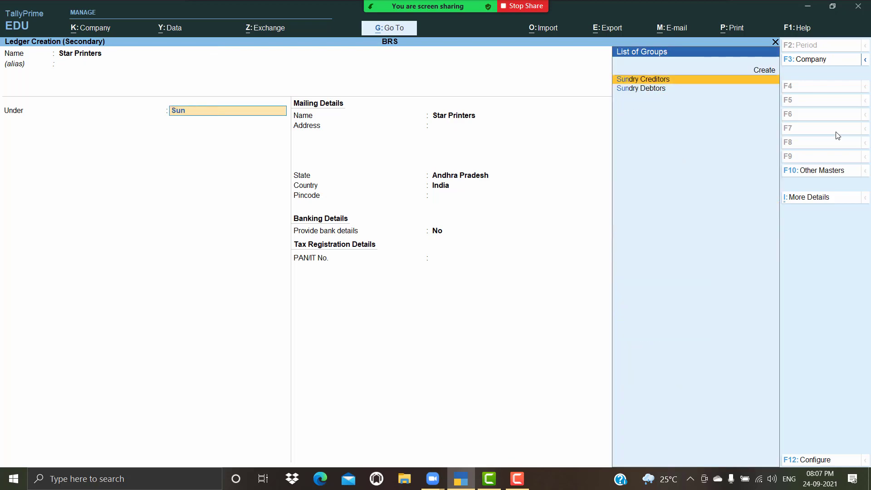
pyautogui.press('Return')
pyautogui.press('Return')
pyautogui.press('Return')
pyautogui.press('Return')
pyautogui.press('Return')
pyautogui.press('Return')
pyautogui.press('Return')
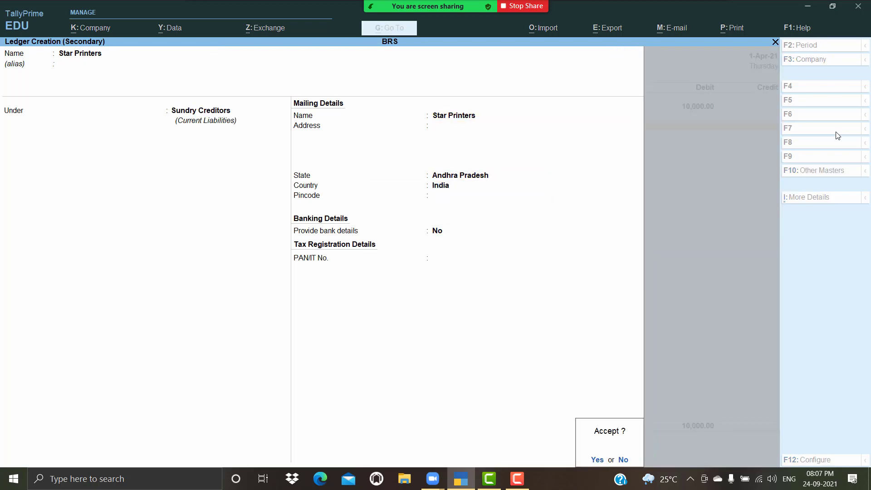
pyautogui.press('Return')
# Step: Credit Star Printers with 10,000 and save the journal voucher without a narration
pyautogui.press('Return')
pyautogui.press('Return')
pyautogui.press('Return')
pyautogui.press('Return')
pyautogui.press('Return')
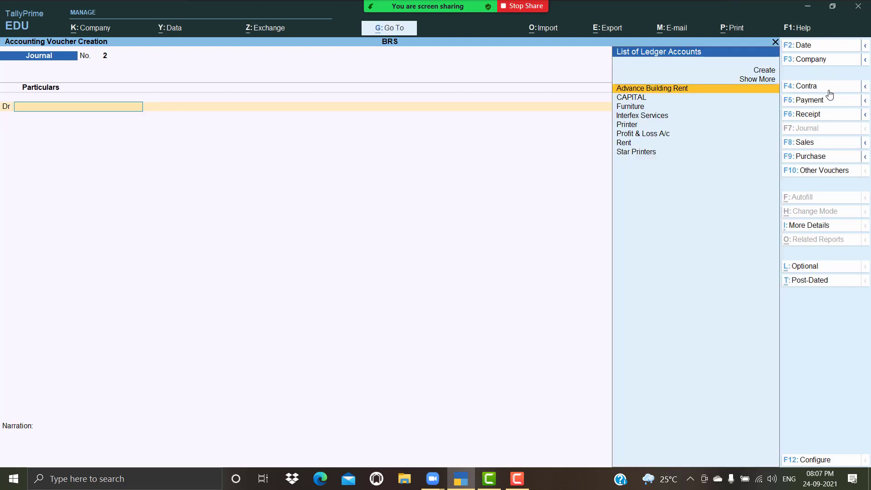
# Step: Switch to a Receipt voucher and create a Commission Received ledger under Indirect Incomes, with Not Applicable as ledger type
pyautogui.click(828, 116)
pyautogui.hotkey('alt', 'c')
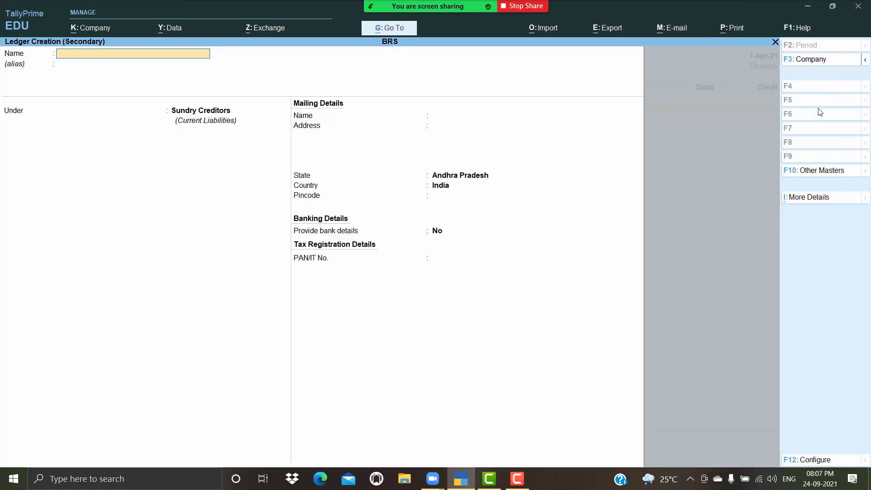
pyautogui.write('Commission Receiv')
pyautogui.press('Return')
pyautogui.press('Return')
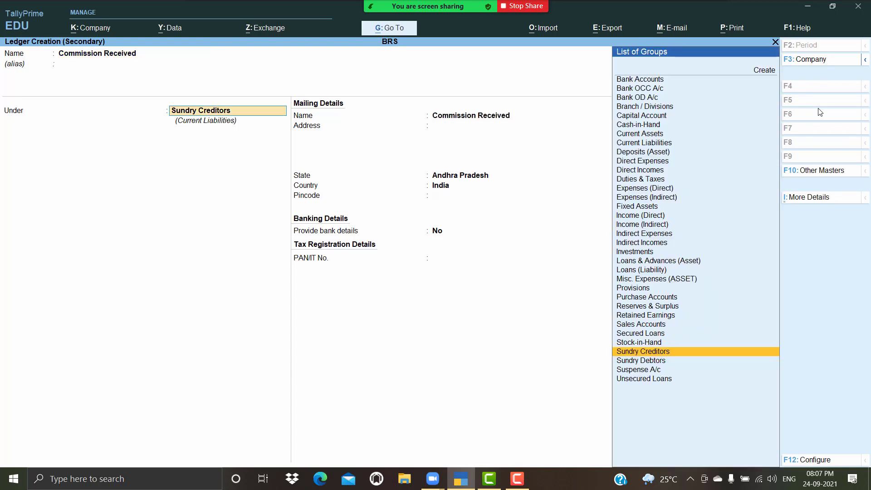
pyautogui.write('Ind')
pyautogui.press('Return')
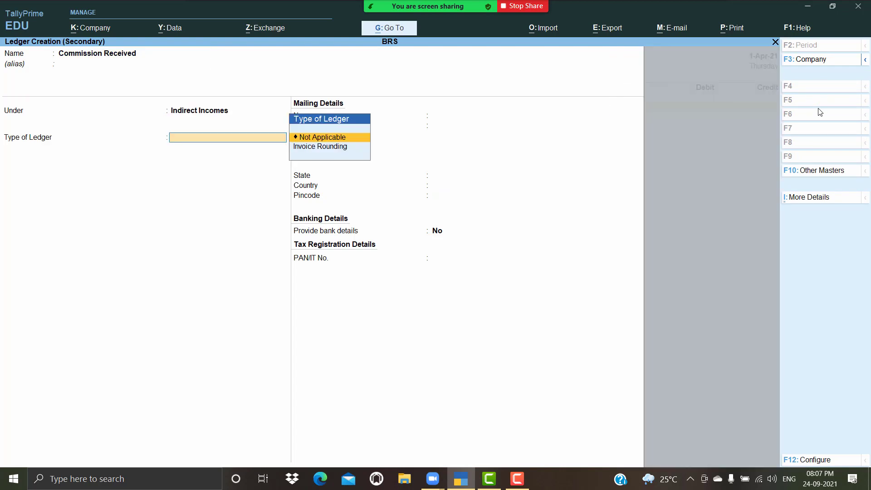
pyautogui.press('Return')
pyautogui.press('Return')
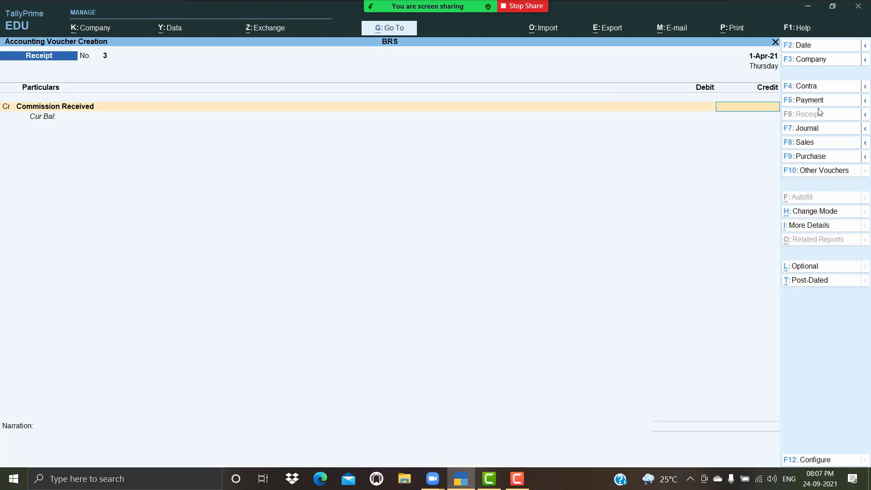
# Step: Record 65,000 of Commission Received against Cash and save the receipt voucher without a narration
pyautogui.write('65000')
pyautogui.press('Return')
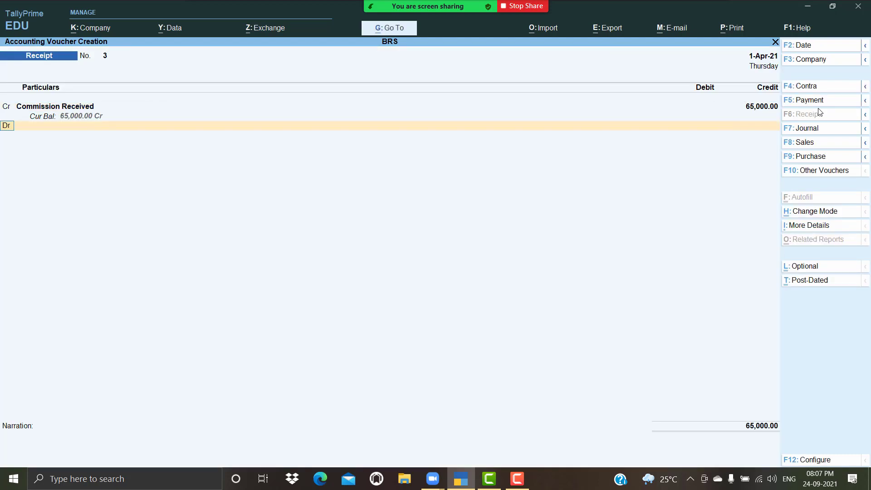
pyautogui.press('Down')
pyautogui.press('Down')
pyautogui.press('Return')
pyautogui.press('Return')
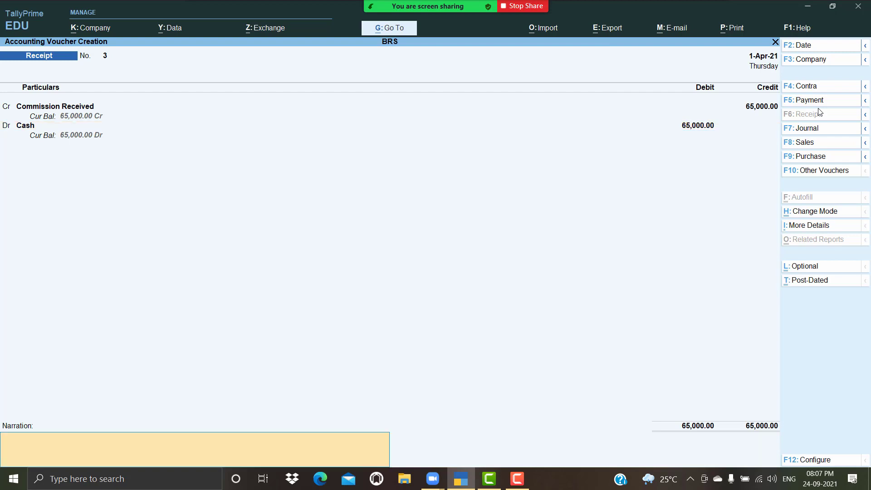
pyautogui.press('Return')
pyautogui.press('Return')
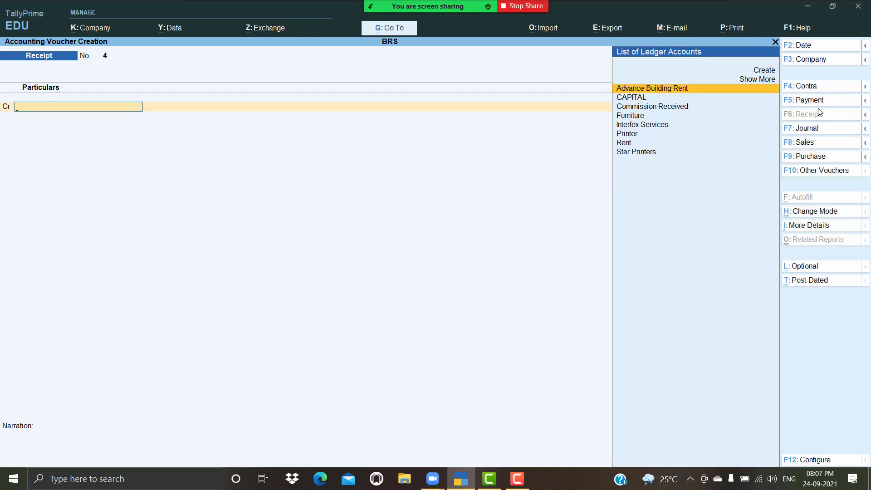
# Step: Switch to a Contra voucher and credit Cash with 23,000
pyautogui.click(830, 86)
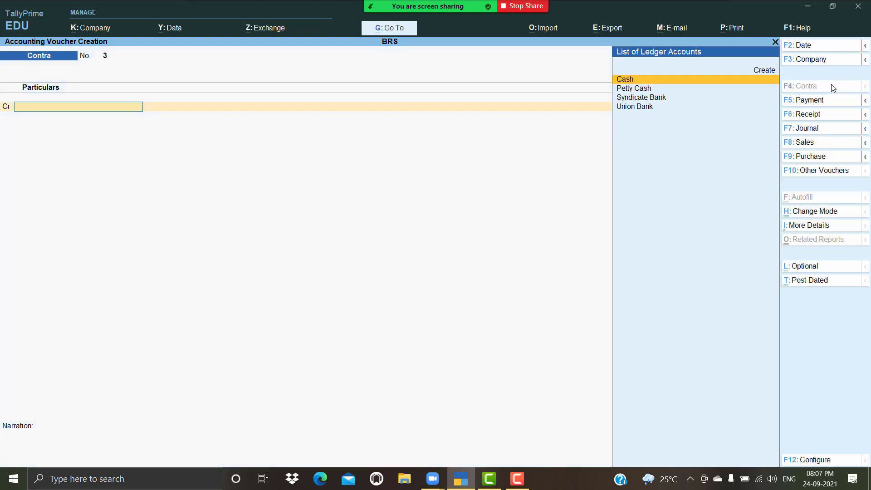
pyautogui.press('Return')
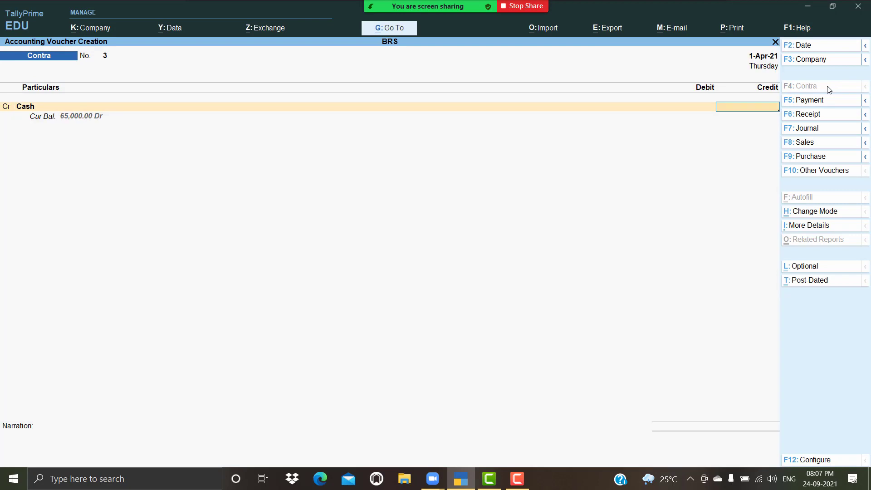
pyautogui.write('23000')
pyautogui.press('Return')
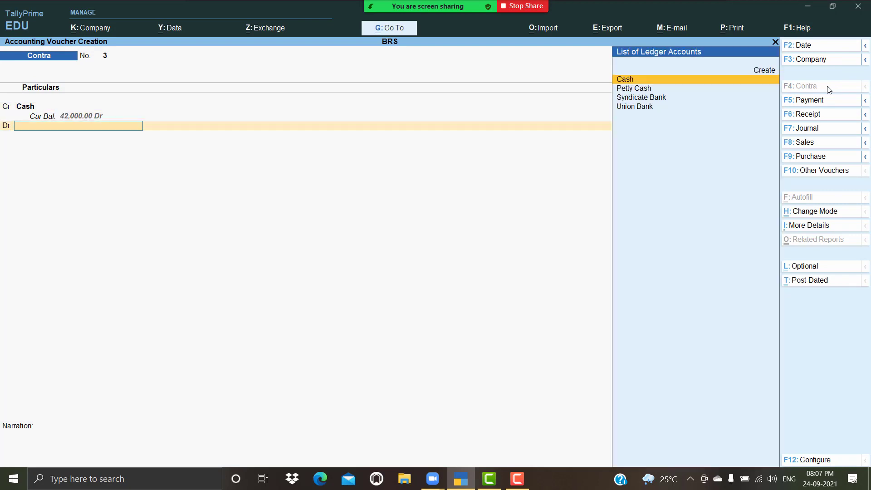
# Step: Debit Syndicate Bank with 23,000, accepting the cash bank allocation and leaving the denominations blank
pyautogui.write('S')
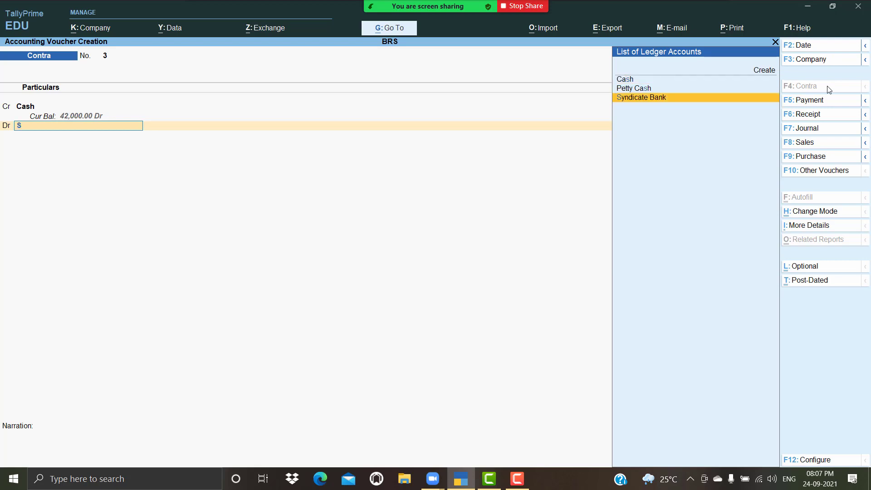
pyautogui.press('Return')
pyautogui.press('Return')
pyautogui.press('Return')
pyautogui.press('Return')
pyautogui.press('Return')
pyautogui.press('Return')
pyautogui.press('Return')
pyautogui.press('Return')
pyautogui.press('Return')
pyautogui.press('Return')
pyautogui.press('Return')
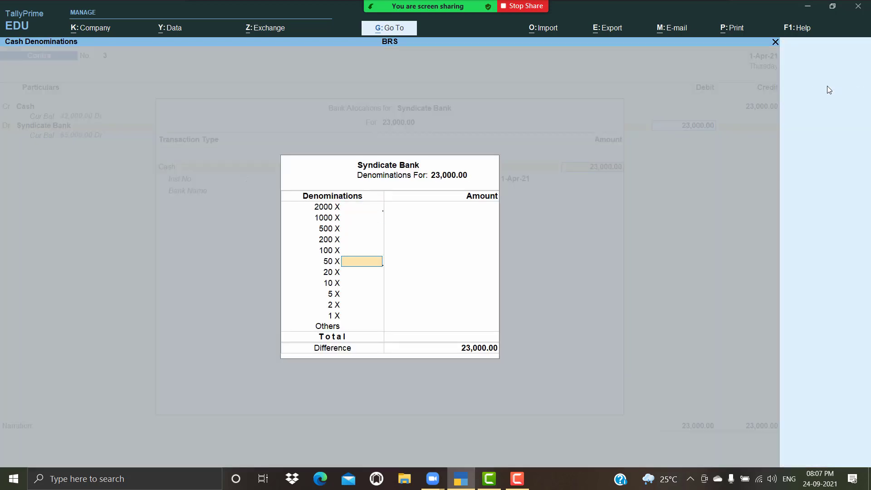
pyautogui.press('Return')
pyautogui.press('Return')
pyautogui.press('Return')
pyautogui.press('Return')
pyautogui.press('Return')
pyautogui.press('Return')
pyautogui.press('Return')
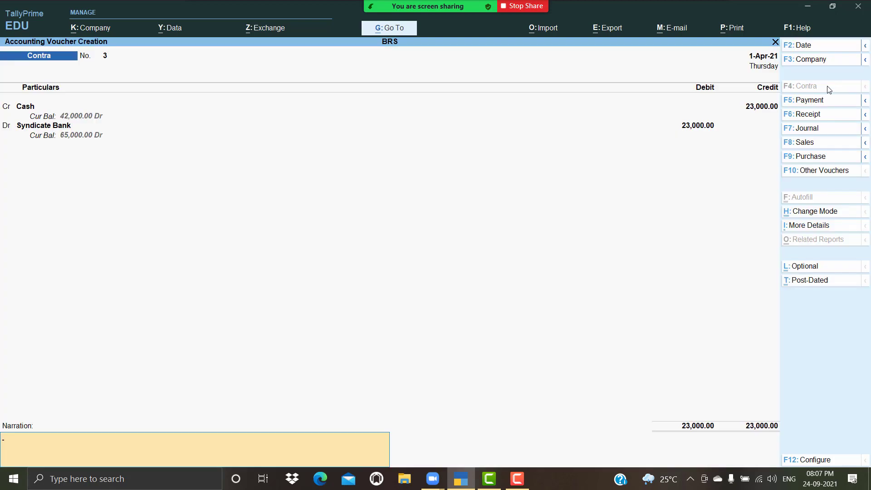
# Step: Save the contra voucher without a narration, and debit Star Printers with 10,000 in a new Payment voucher
pyautogui.press('Return')
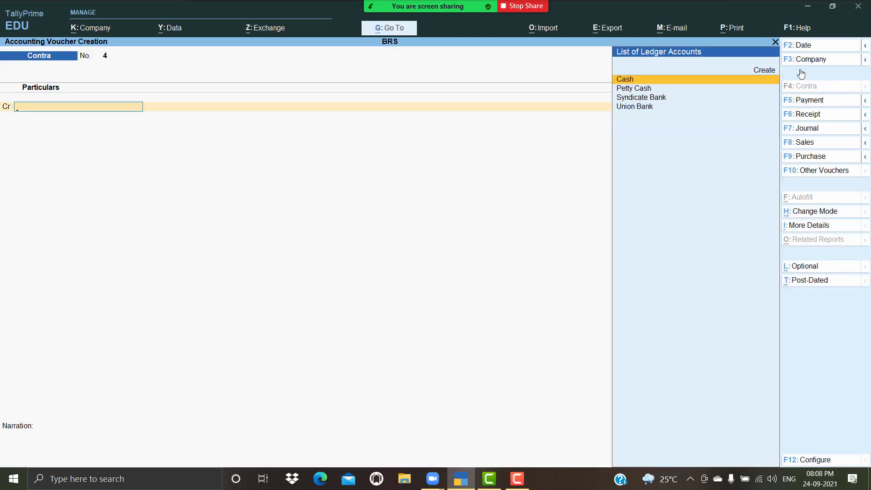
pyautogui.click(821, 99)
pyautogui.write('St')
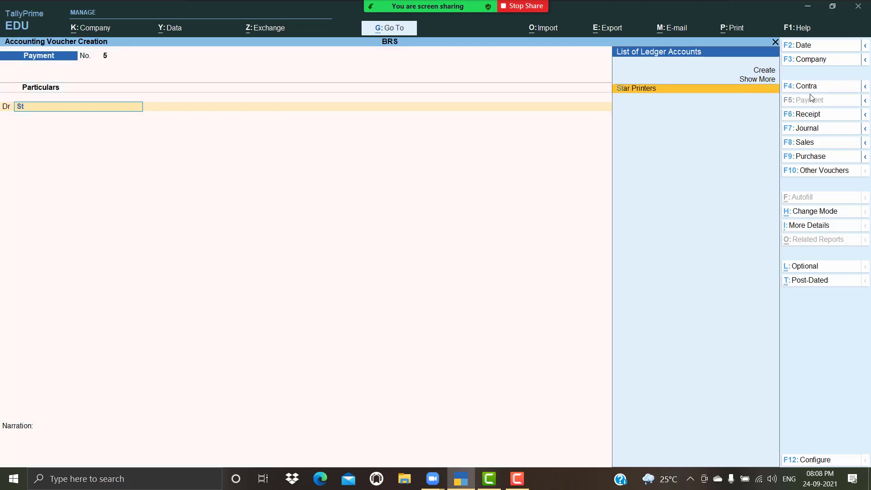
pyautogui.press('Return')
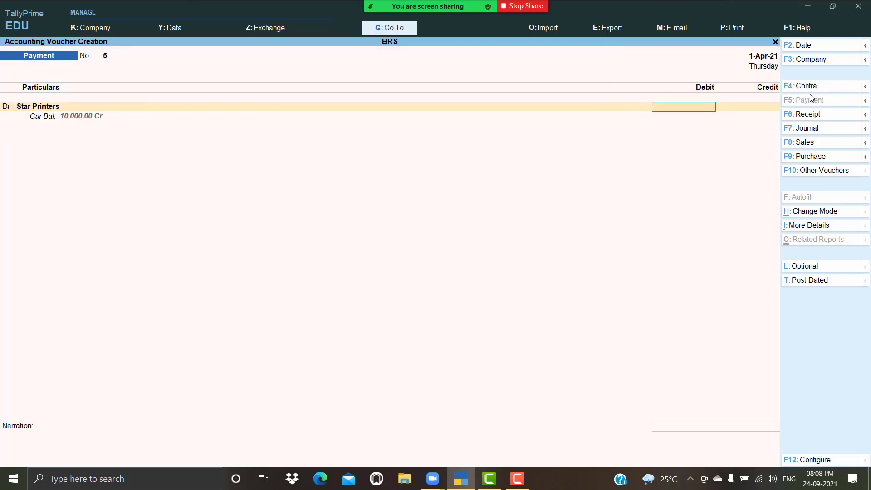
pyautogui.write('10000')
pyautogui.press('Return')
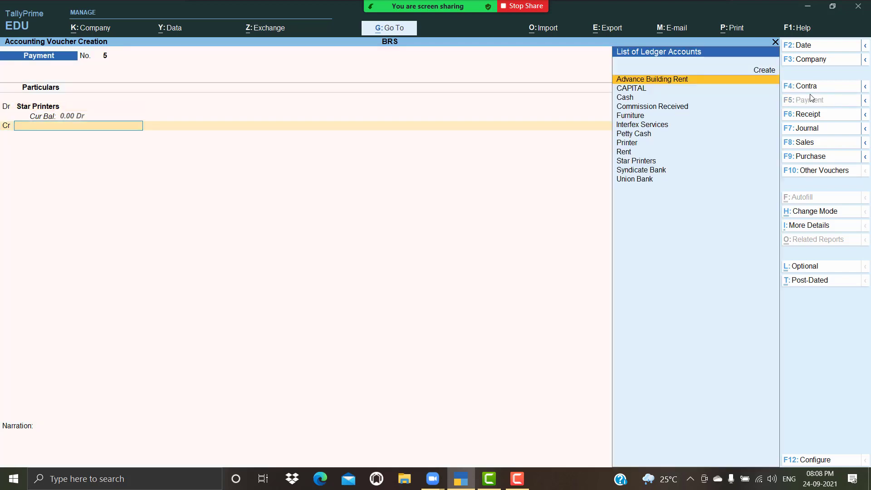
# Step: Credit Syndicate Bank with 10,000, accept the default cheque allocation and save the payment voucher without a narration
pyautogui.write('Sy')
pyautogui.press('Return')
pyautogui.press('Return')
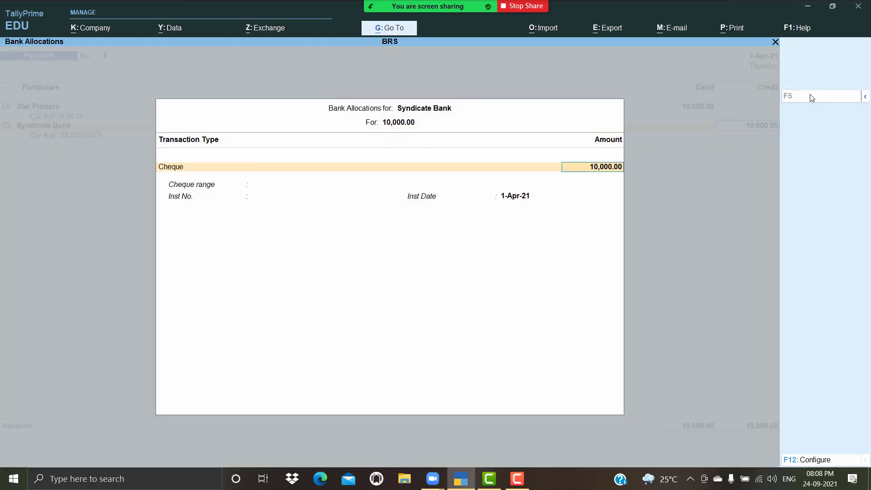
pyautogui.press('Return')
pyautogui.press('Return')
pyautogui.press('Return')
pyautogui.press('Return')
pyautogui.press('Return')
pyautogui.press('Return')
pyautogui.press('Return')
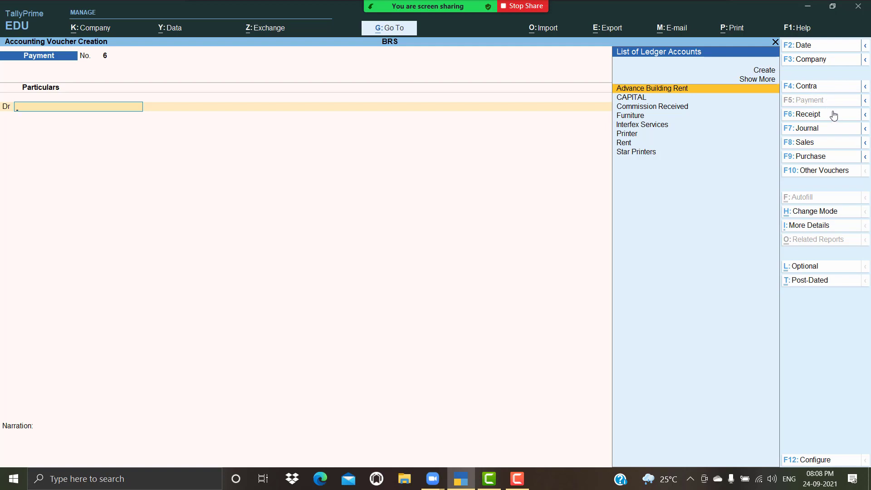
# Step: Create a Bank Charges ledger under Indirect Expenses from the new payment voucher
pyautogui.hotkey('alt', 'c')
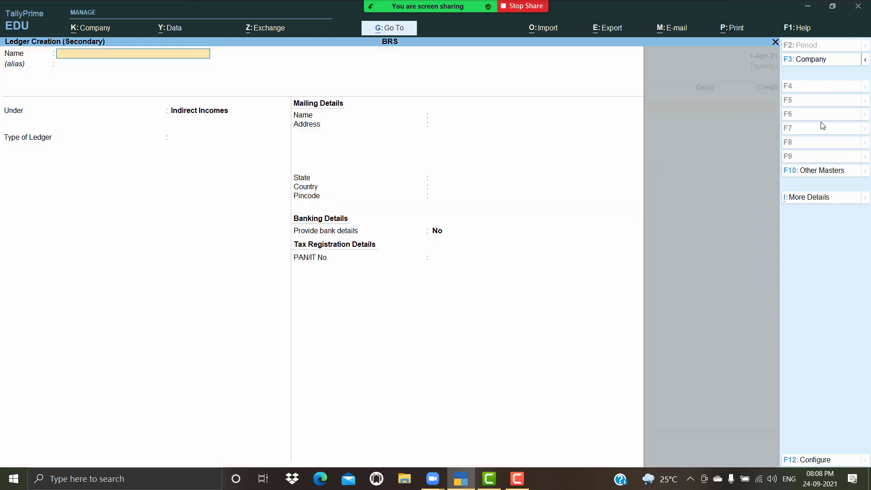
pyautogui.write('Bank Charges')
pyautogui.press('Return')
pyautogui.press('Return')
pyautogui.write('In')
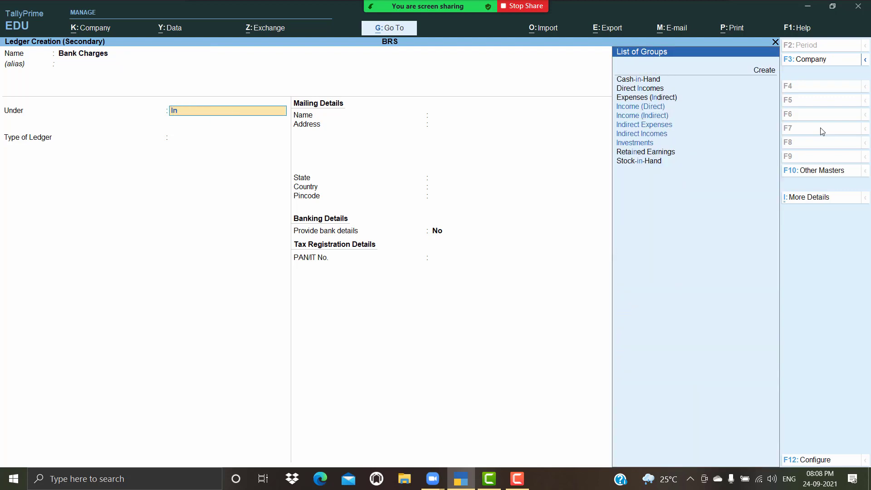
pyautogui.write('d')
pyautogui.press('Down')
pyautogui.press('Down')
pyautogui.press('Return')
pyautogui.press('Return')
pyautogui.hotkey('ctrl', 'a')
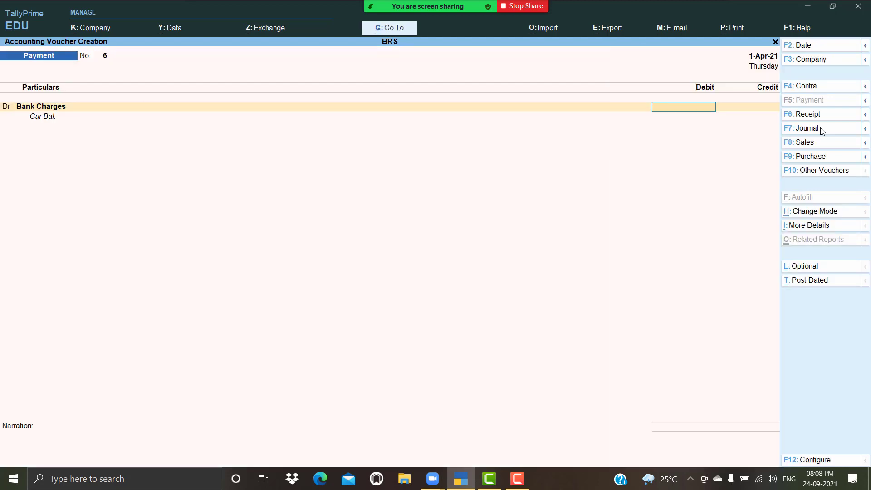
# Step: Record 500 of Bank Charges paid from Union Bank with the default cheque allocation, and save the voucher without a narration
pyautogui.write('500')
pyautogui.press('Return')
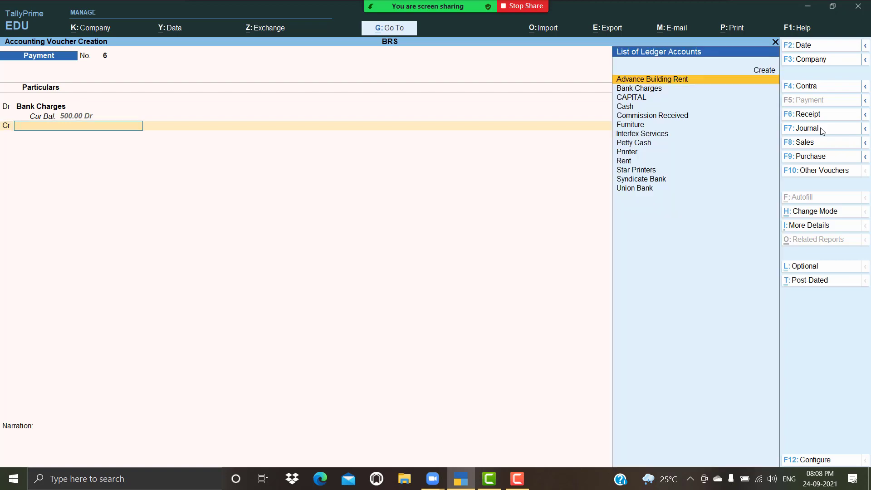
pyautogui.write('u')
pyautogui.press('Return')
pyautogui.press('Return')
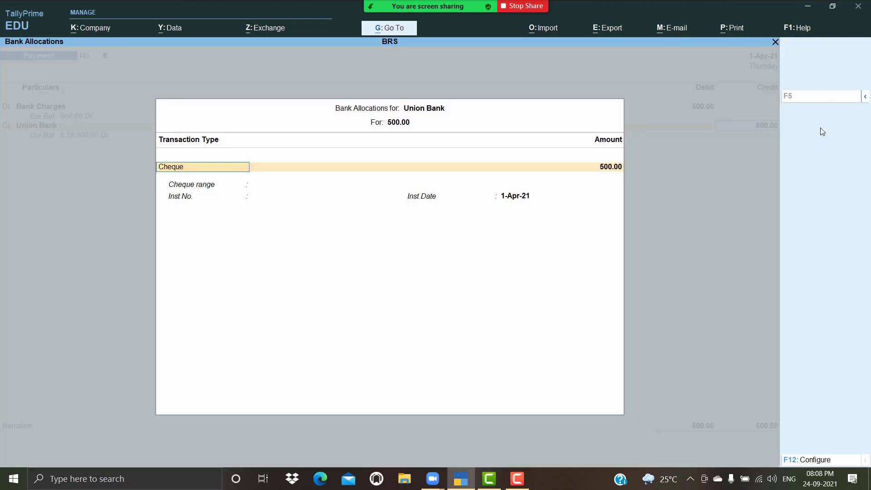
pyautogui.press('Return')
pyautogui.press('Return')
pyautogui.press('Return')
pyautogui.press('Return')
pyautogui.press('Return')
pyautogui.press('Return')
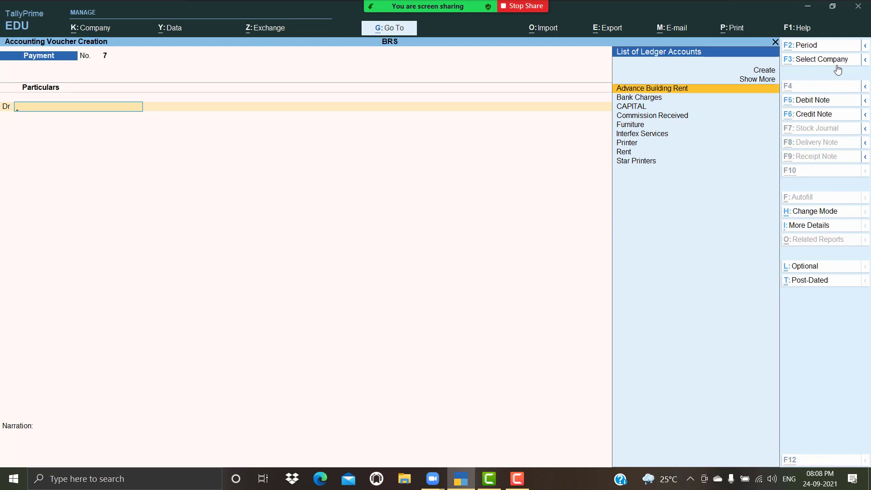
# Step: Create an Interest on Loan ledger under Indirect Expenses from the next payment voucher
pyautogui.hotkey('alt', 'c')
pyautogui.write('Inters')
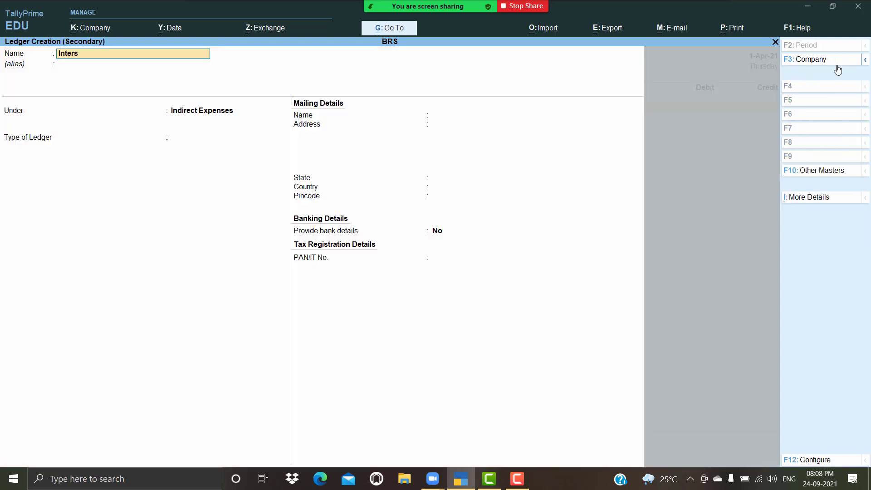
pyautogui.write('t')
pyautogui.press('BackSpace')
pyautogui.press('BackSpace')
pyautogui.write('est on Loan')
pyautogui.press('Return')
pyautogui.press('Return')
pyautogui.press('Return')
pyautogui.press('Return')
pyautogui.press('Return')
pyautogui.press('Return')
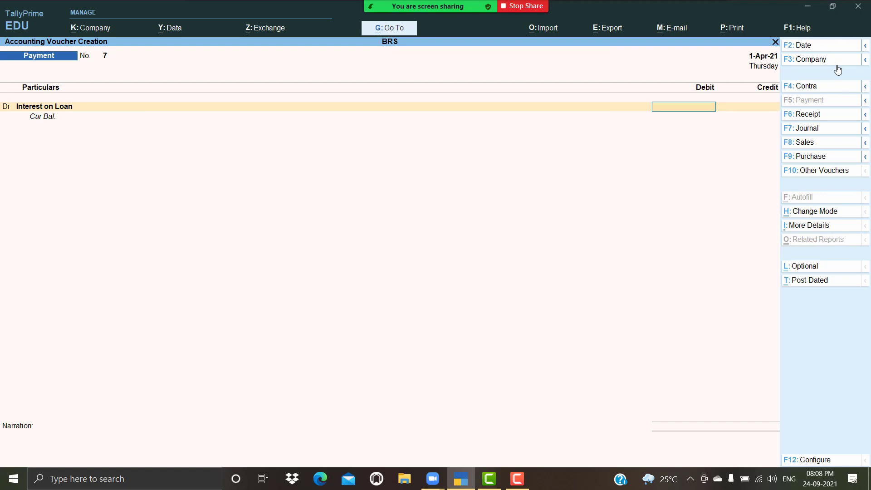
# Step: Debit Interest on Loan with 5,000 and credit the same amount to Syndicate Bank
pyautogui.write('5000')
pyautogui.press('Return')
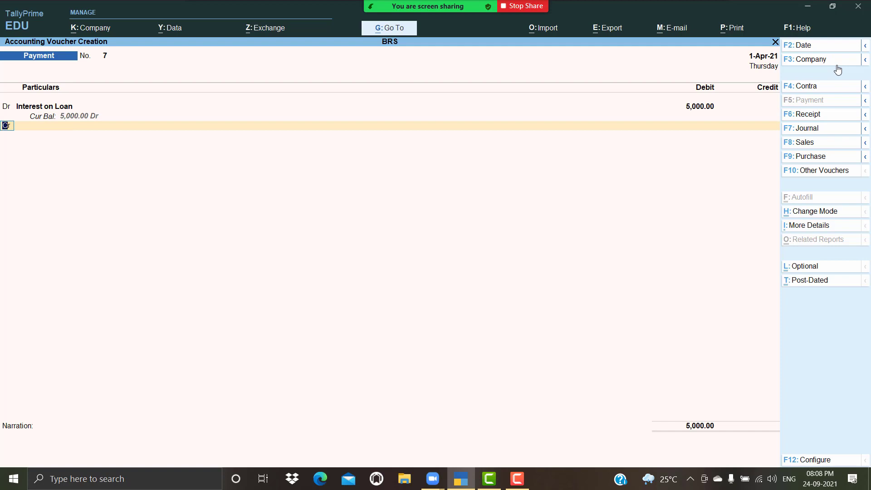
pyautogui.press('Return')
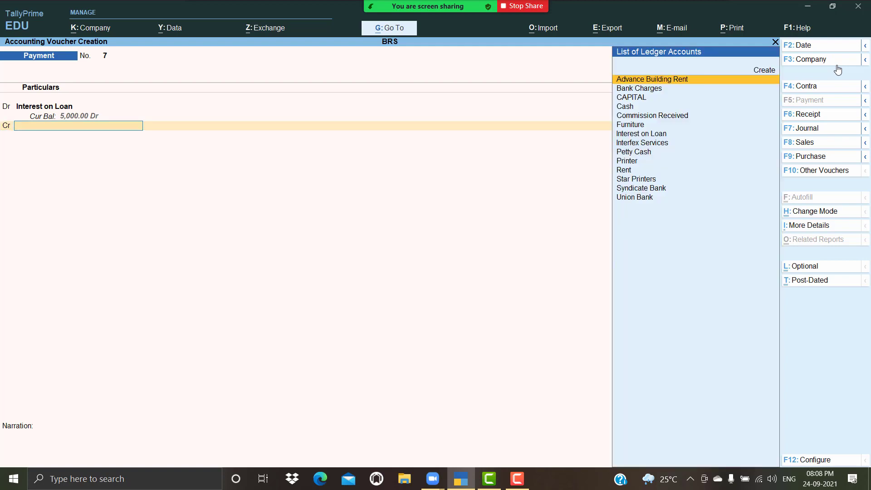
pyautogui.write('s')
pyautogui.press('BackSpace')
pyautogui.write('sy')
pyautogui.press('Return')
pyautogui.press('Return')
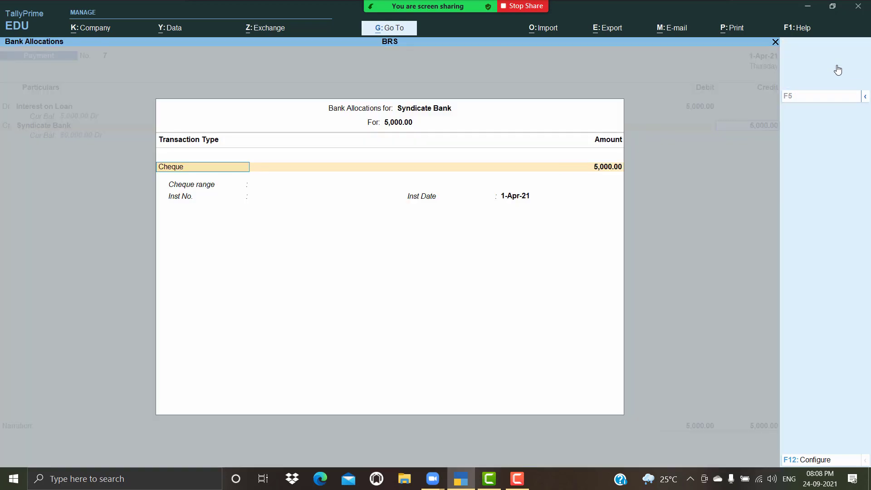
# Step: Accept the default cheque allocation for Syndicate Bank and save the interest payment voucher without a narration
pyautogui.press('Return')
pyautogui.press('Return')
pyautogui.press('Return')
pyautogui.press('Return')
pyautogui.press('Return')
pyautogui.press('Return')
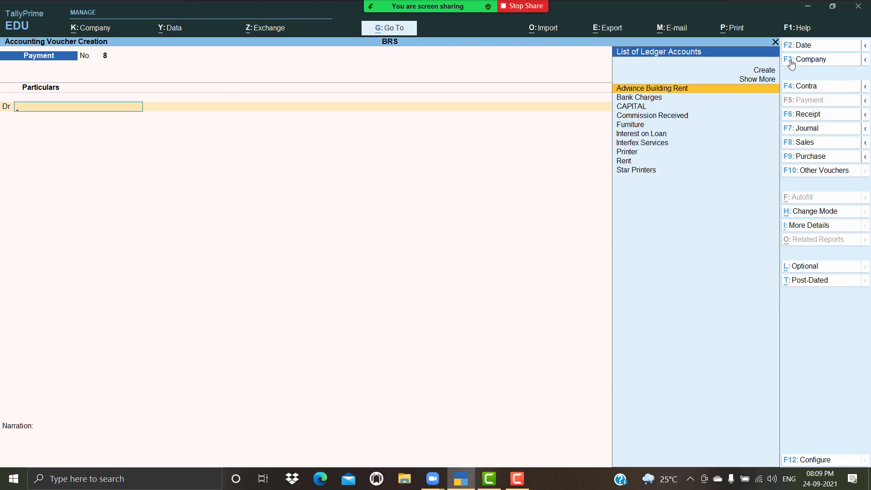
# Step: Switch to a Contra voucher and credit Union Bank with 31,000, keeping the cheque allocation with cheque range Not Applicable
pyautogui.click(818, 89)
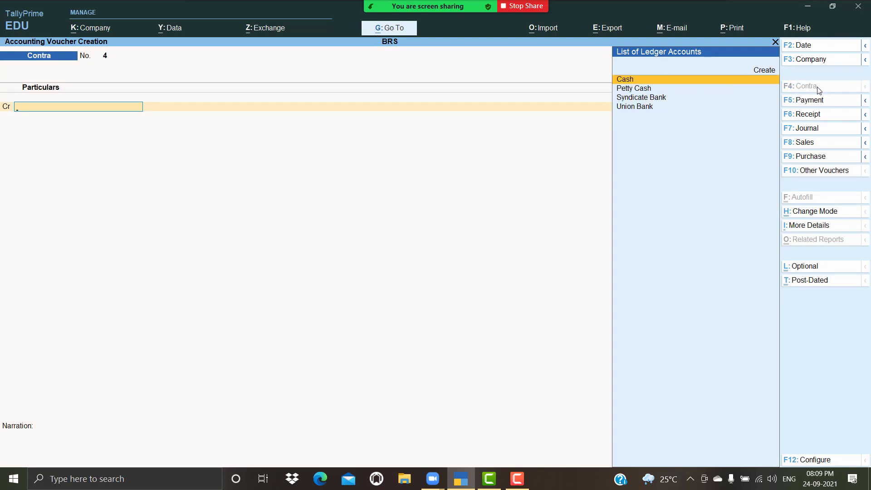
pyautogui.write('Un')
pyautogui.press('Return')
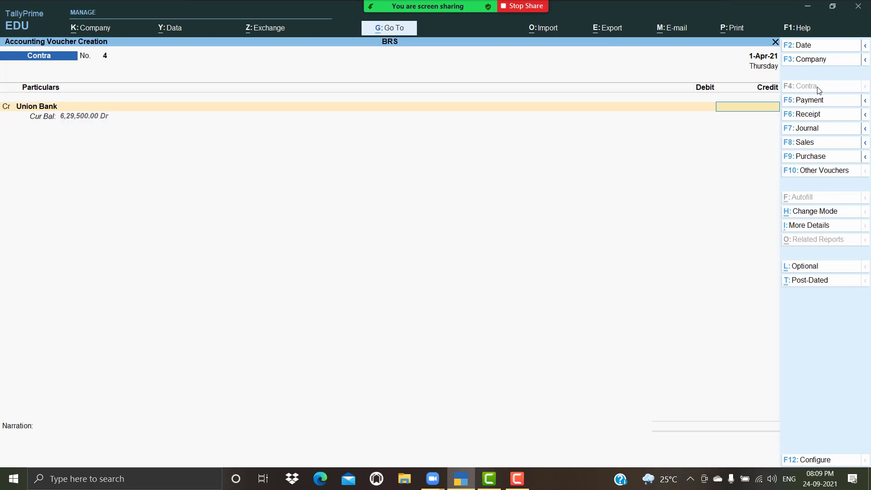
pyautogui.write('31000')
pyautogui.press('Return')
pyautogui.press('Return')
pyautogui.press('Return')
pyautogui.press('Return')
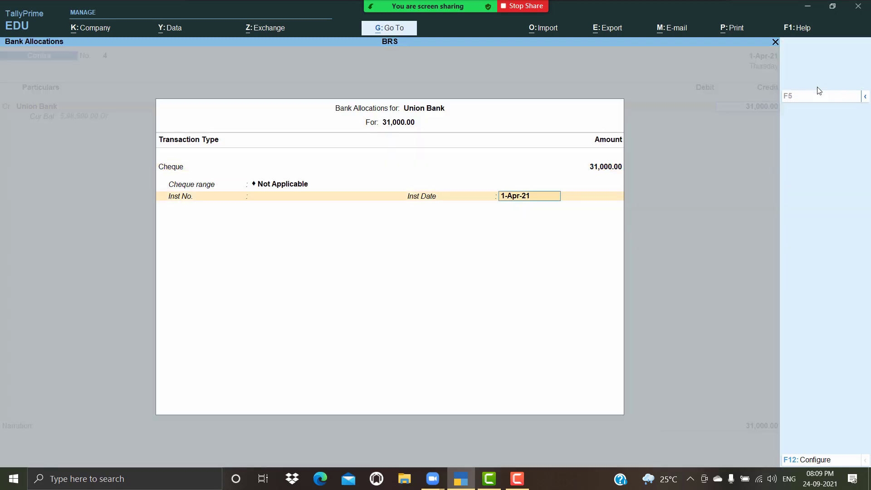
# Step: Debit Syndicate Bank with 31,000, accept the Cheque/DD allocation with blank bank details, and save the contra voucher without a narration
pyautogui.write('Sy')
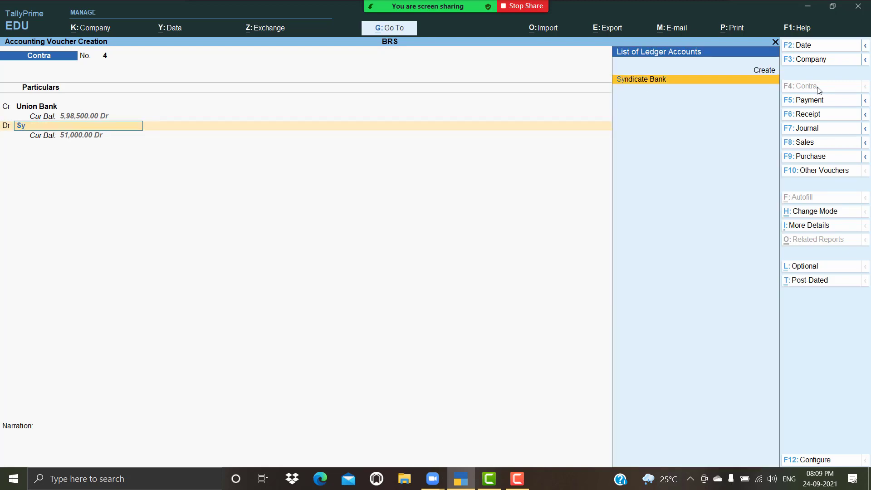
pyautogui.press('Return')
pyautogui.press('Return')
pyautogui.press('Return')
pyautogui.press('Return')
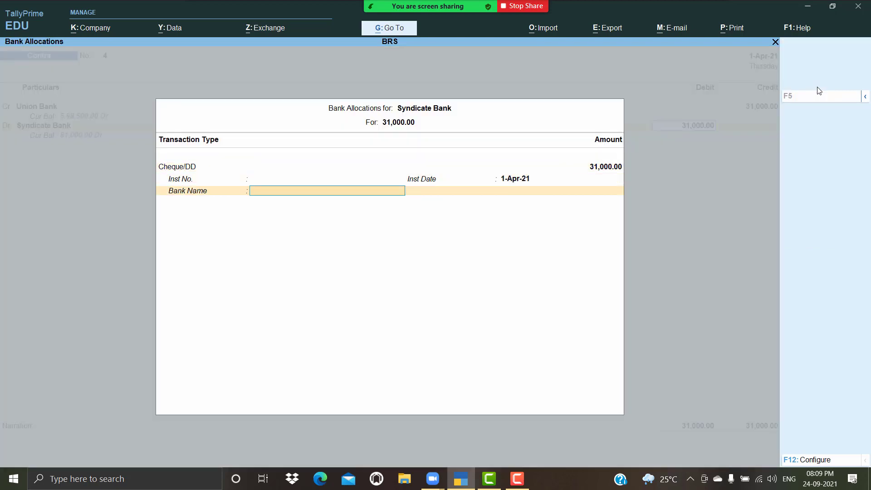
pyautogui.press('Return')
pyautogui.press('Return')
pyautogui.press('Return')
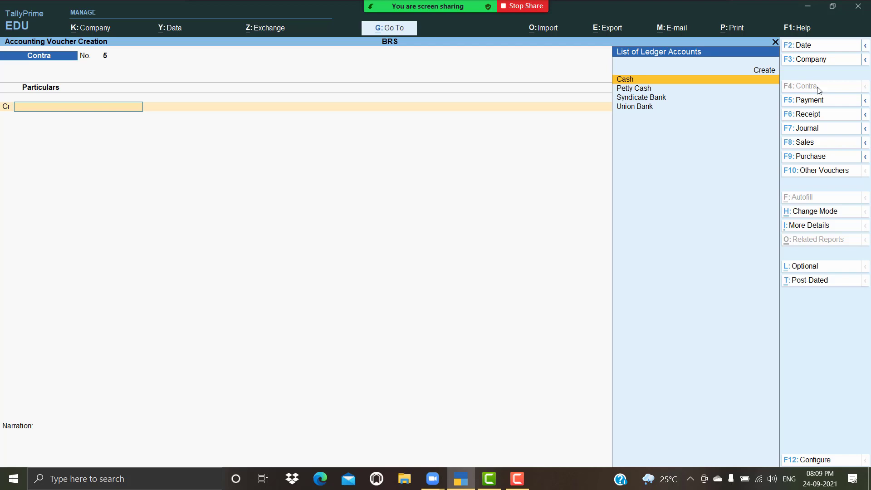
# Step: Leave voucher entry and review the detailed Profit & Loss A/c down to the net profit, then close the report
pyautogui.press('Escape')
pyautogui.press('Down')
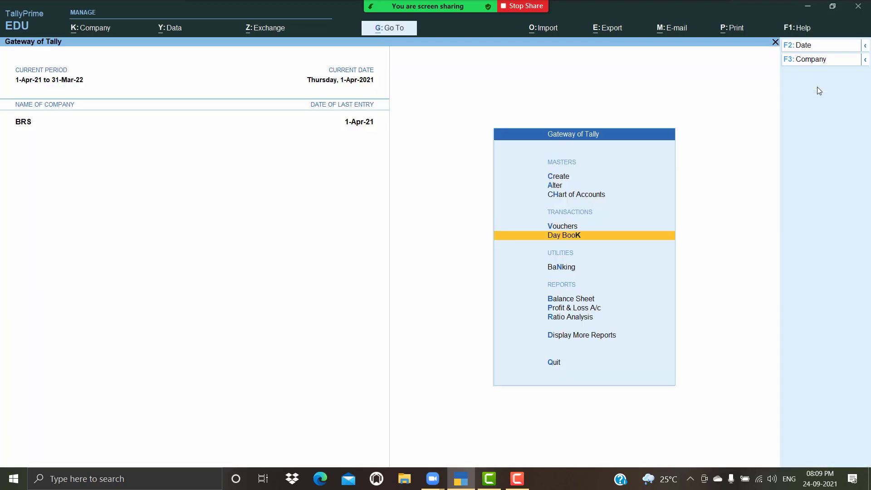
pyautogui.press('Down')
pyautogui.press('Down')
pyautogui.press('Down')
pyautogui.press('Return')
pyautogui.hotkey('alt', 'F5')
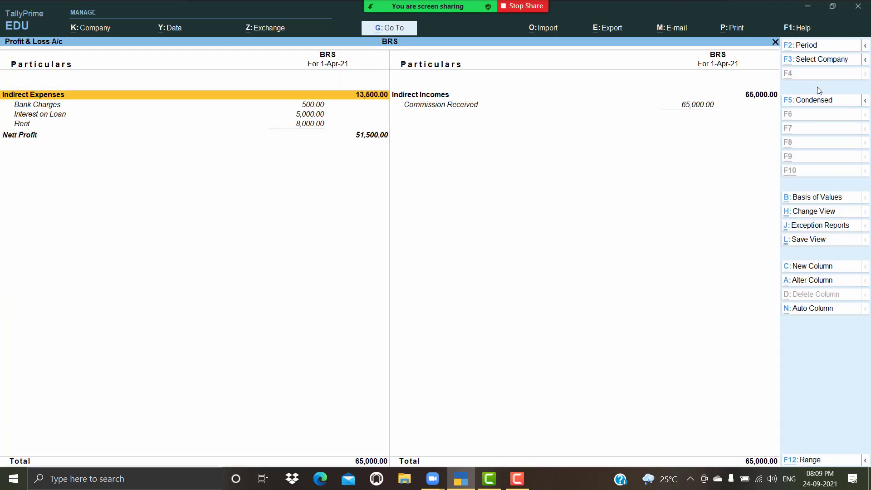
pyautogui.press('Down')
pyautogui.press('Down')
pyautogui.press('Down')
pyautogui.press('Down')
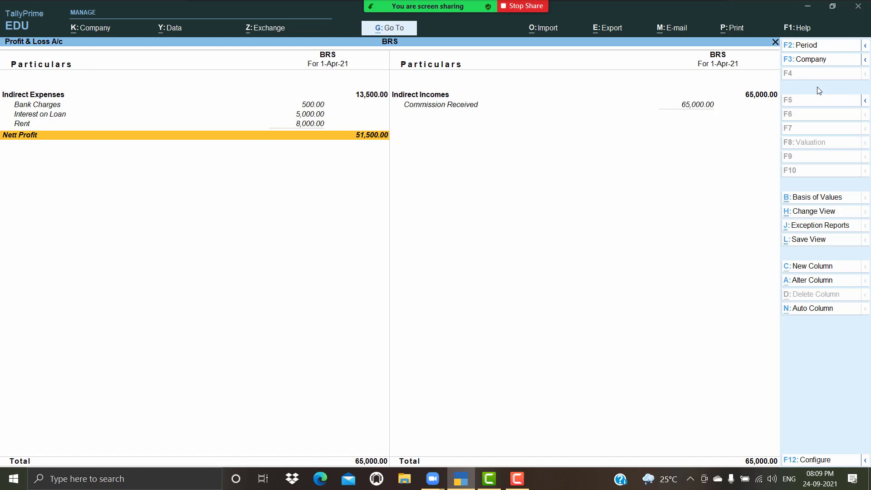
pyautogui.press('Escape')
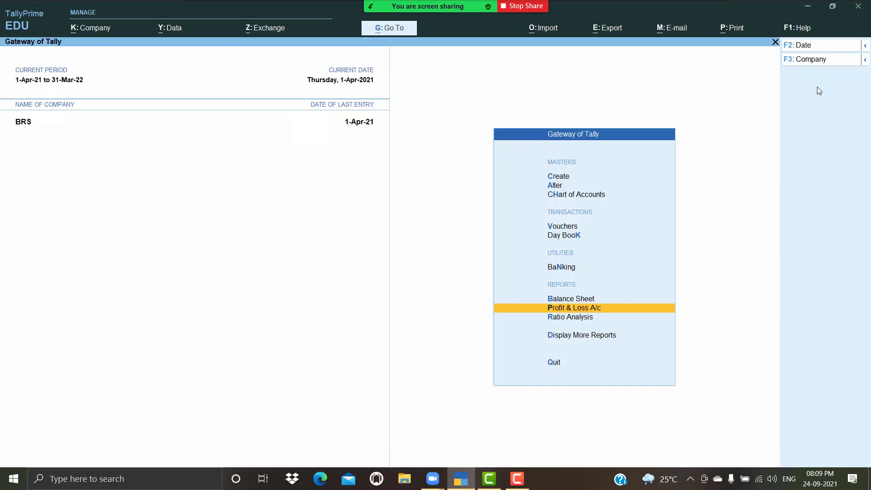
# Step: View the Bank Reconciliation statement for Syndicate Bank and return to the bank ledger selection
pyautogui.press('Up')
pyautogui.press('Up')
pyautogui.press('Return')
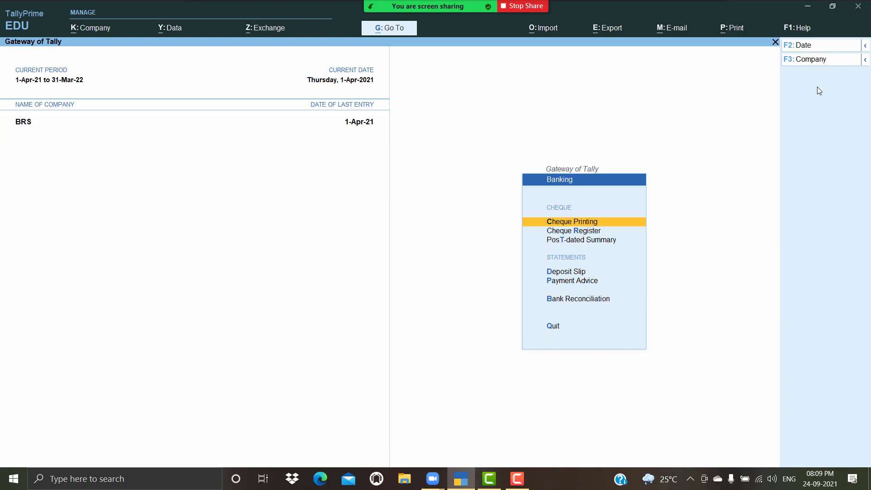
pyautogui.press('Down')
pyautogui.press('Down')
pyautogui.press('Down')
pyautogui.press('Down')
pyautogui.press('Down')
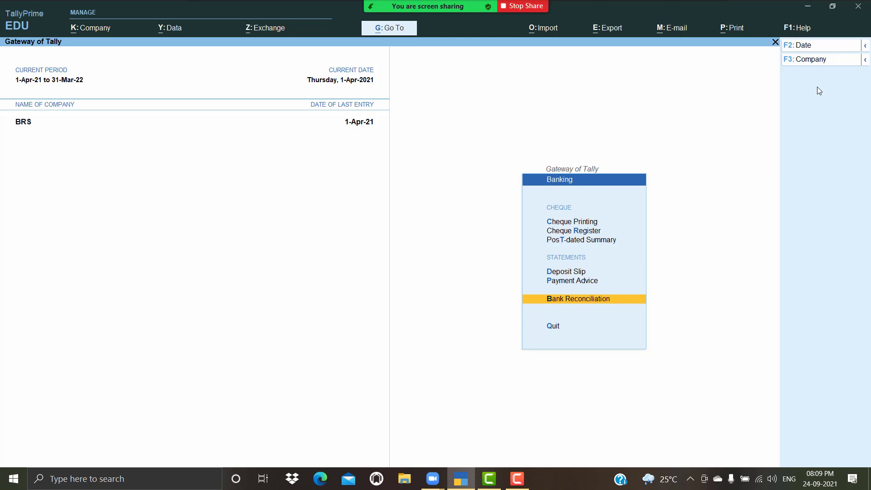
pyautogui.press('Return')
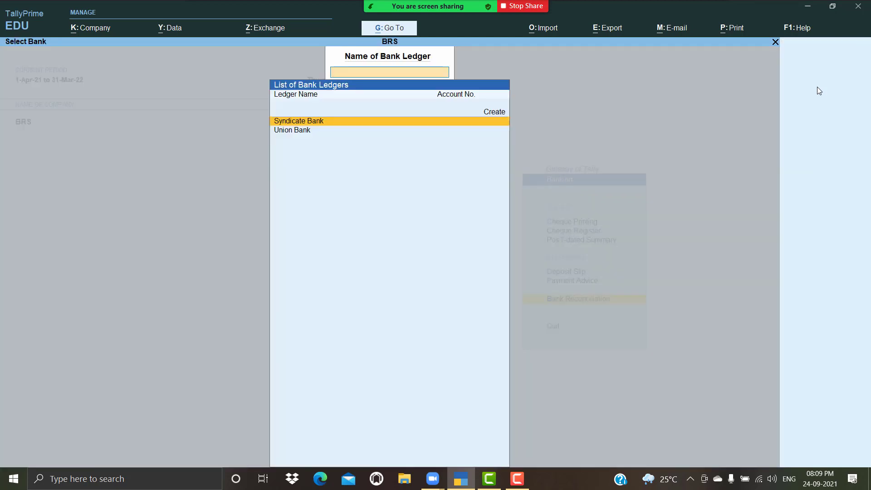
pyautogui.press('Return')
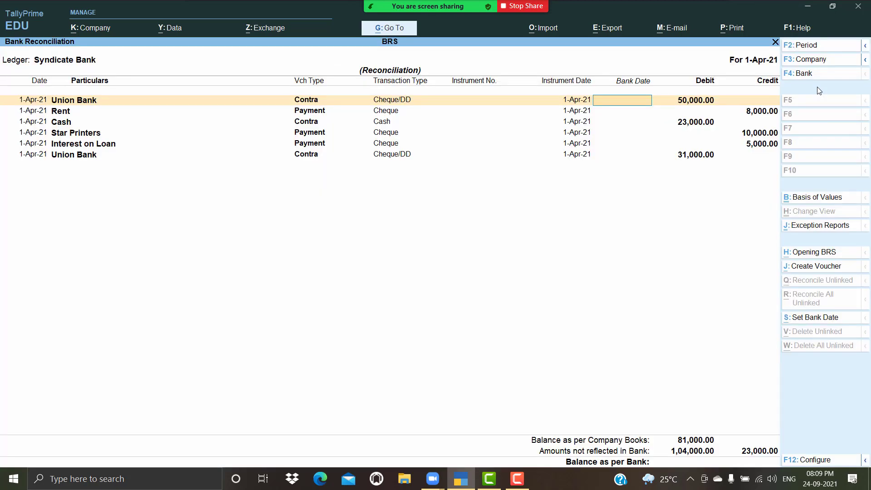
pyautogui.press('Escape')
pyautogui.press('y')
# Step: View the Bank Reconciliation statement for Union Bank and return to the bank ledger selection
pyautogui.press('Down')
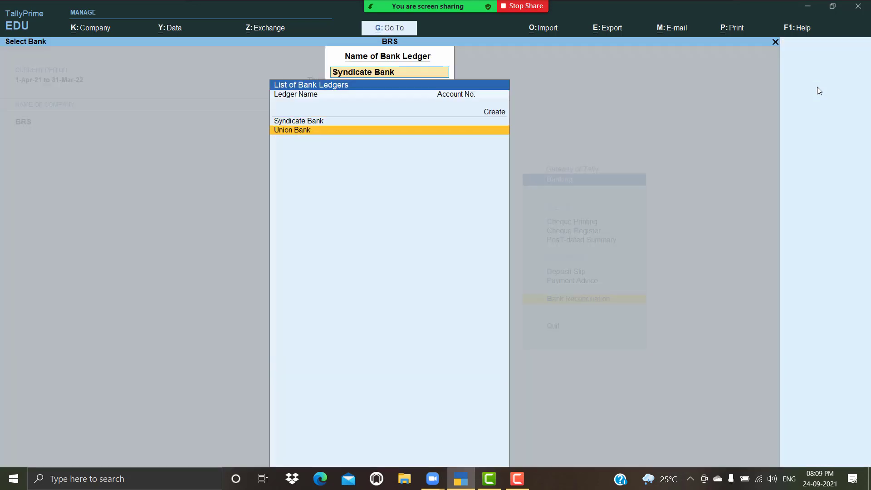
pyautogui.press('Return')
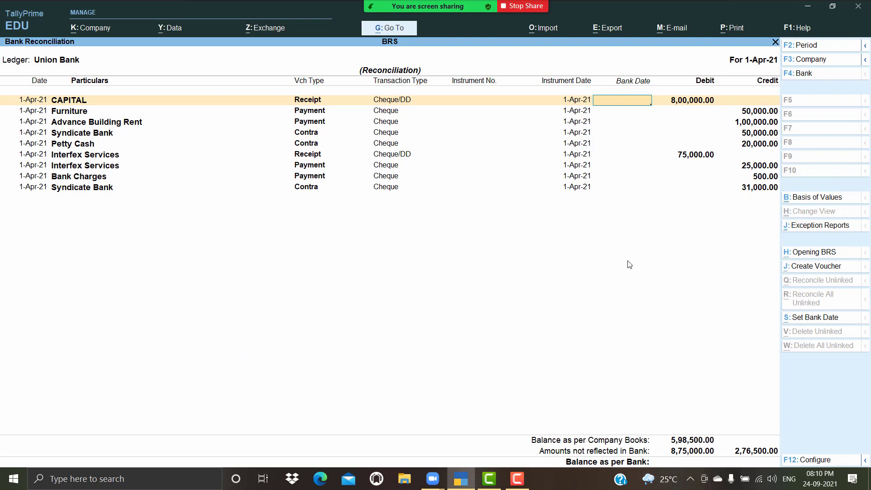
pyautogui.press('Escape')
pyautogui.press('y')
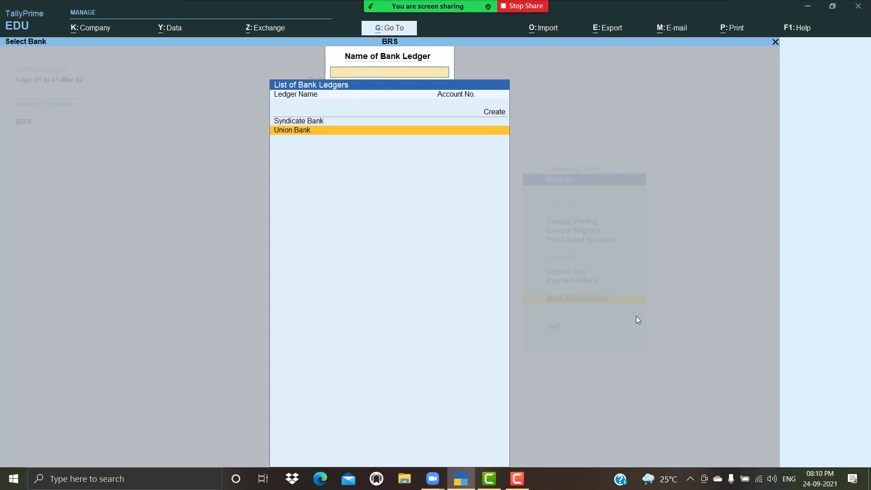
# Step: View the Cheque Printing report for Syndicate Bank and return to the Banking options
pyautogui.press('Escape')
pyautogui.press('Up')
pyautogui.press('Up')
pyautogui.press('Up')
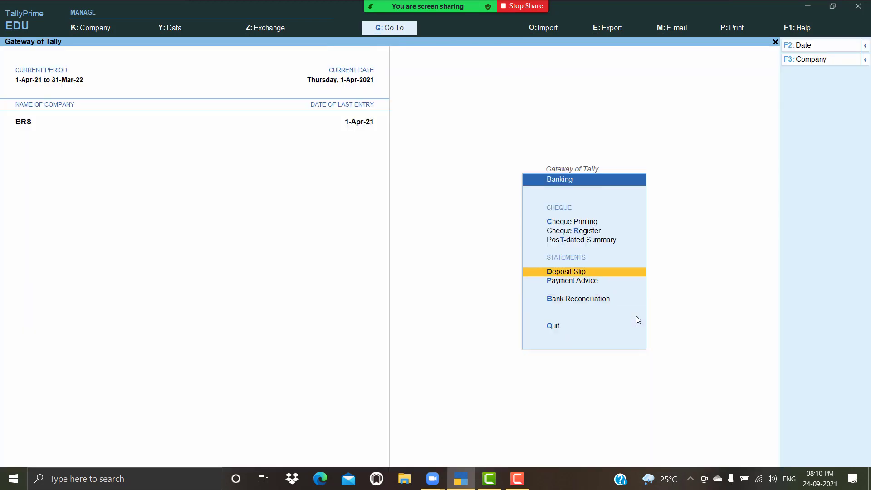
pyautogui.press('Down')
pyautogui.press('Down')
pyautogui.press('Up')
pyautogui.press('Up')
pyautogui.press('Up')
pyautogui.press('Up')
pyautogui.press('Return')
pyautogui.press('Return')
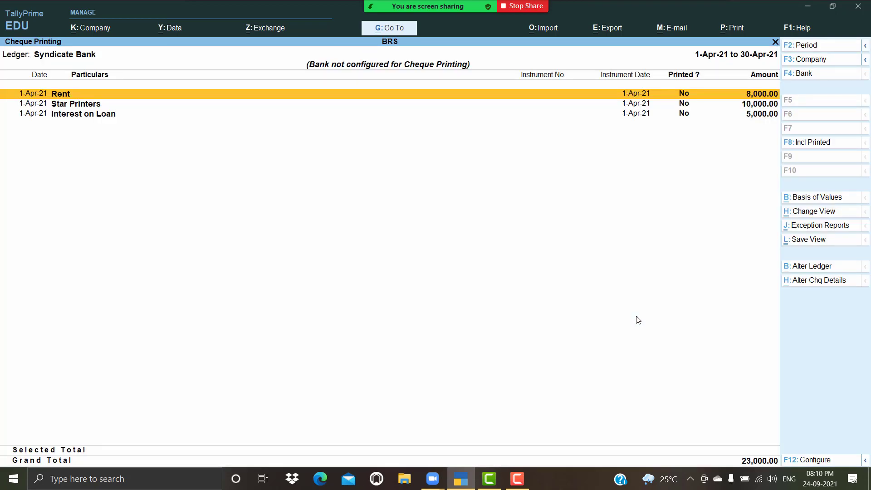
pyautogui.press('Escape')
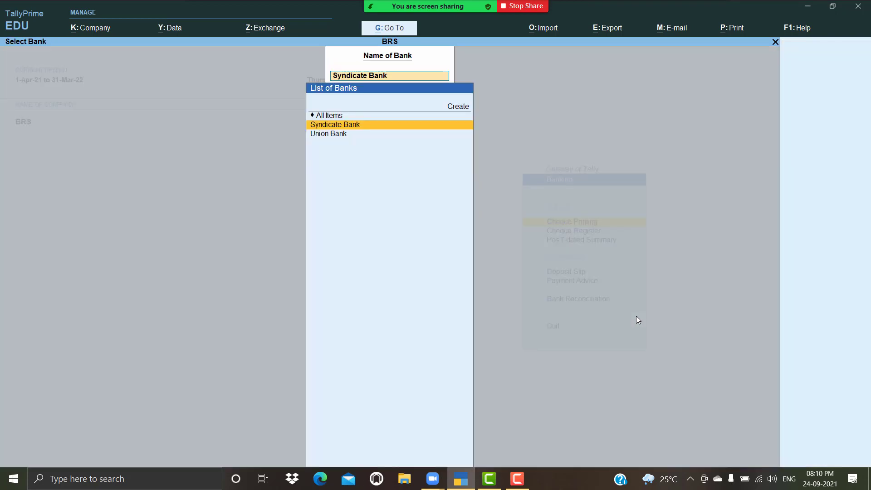
pyautogui.press('Escape')
# Step: Open the Cheque Register and show the bank-wise register in detailed form
pyautogui.press('Down')
pyautogui.press('Return')
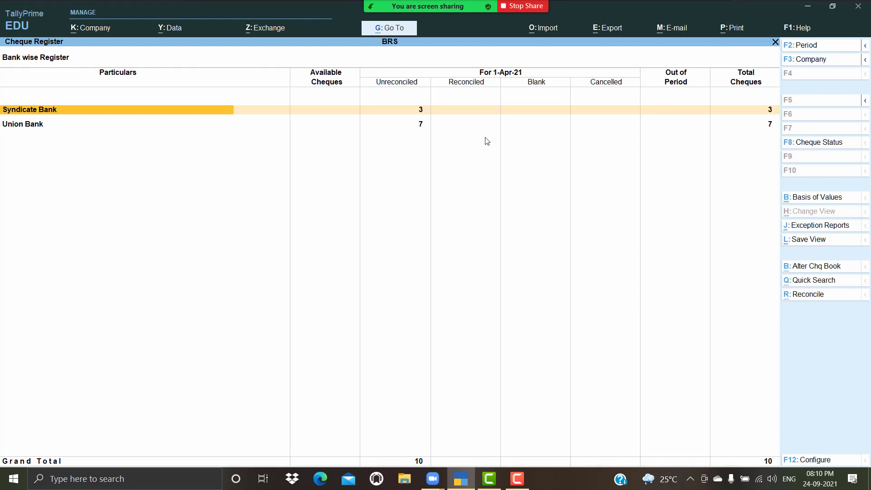
pyautogui.hotkey('alt', 'F5')
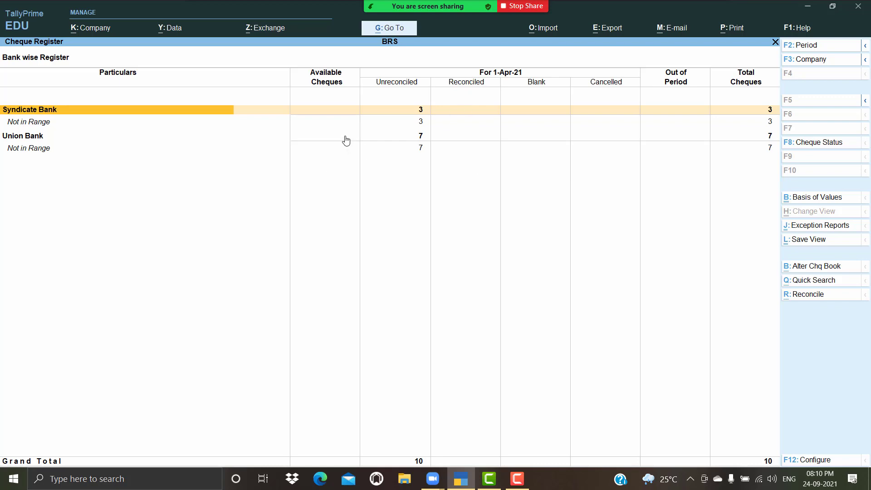
# Step: Reconcile Syndicate Bank from the register, setting bank date 1-May-21 for the 50,000 Union Bank contra, Rent and Cash entries
pyautogui.click(812, 300)
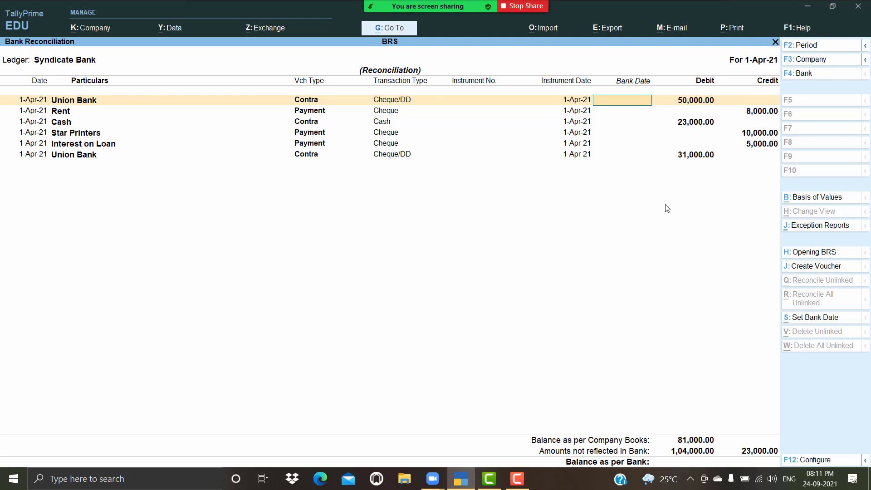
pyautogui.write('-5')
pyautogui.press('Return')
pyautogui.write('1-5')
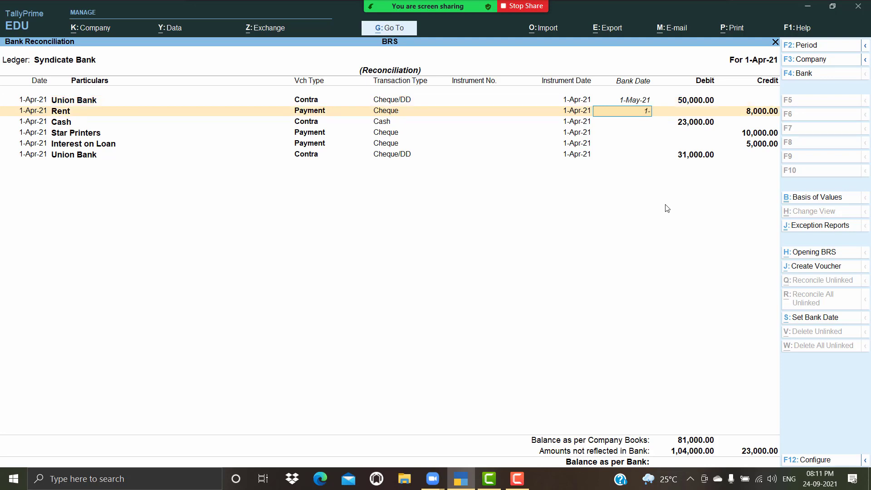
pyautogui.press('Return')
pyautogui.write('1-5')
pyautogui.press('Return')
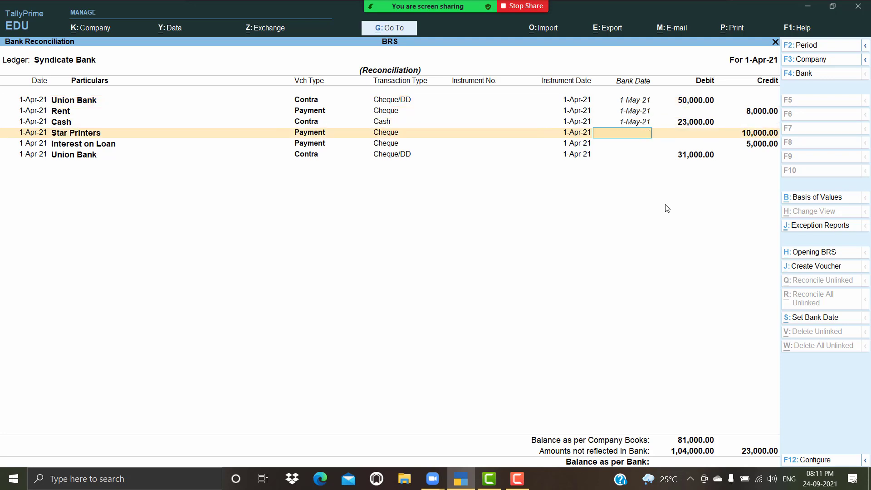
# Step: Set bank date 1-May-21 for Star Printers, Interest on Loan and the 31,000 Union Bank contra, and accept the Syndicate Bank reconciliation
pyautogui.write('1-5')
pyautogui.press('Return')
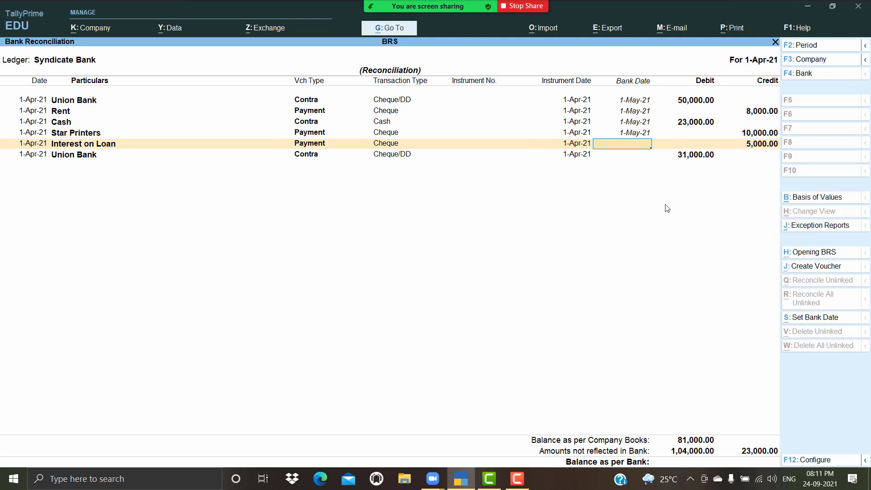
pyautogui.write('1-May-21')
pyautogui.press('Return')
pyautogui.write('1-5')
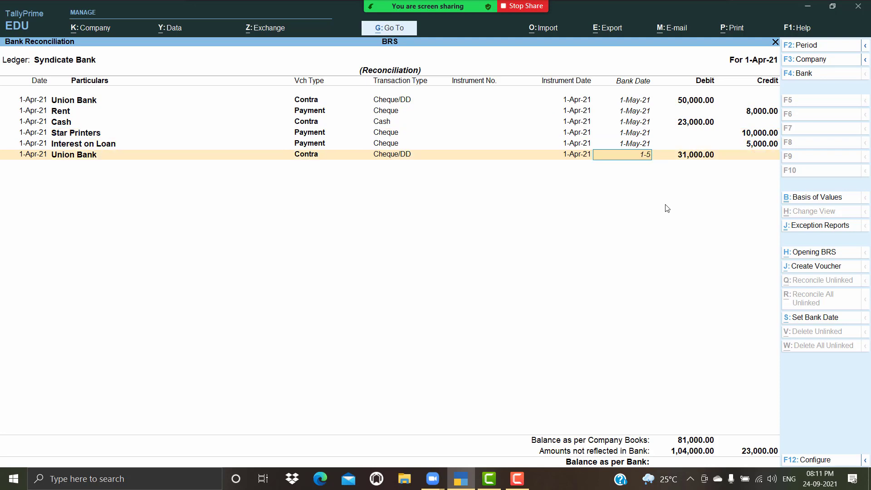
pyautogui.press('Return')
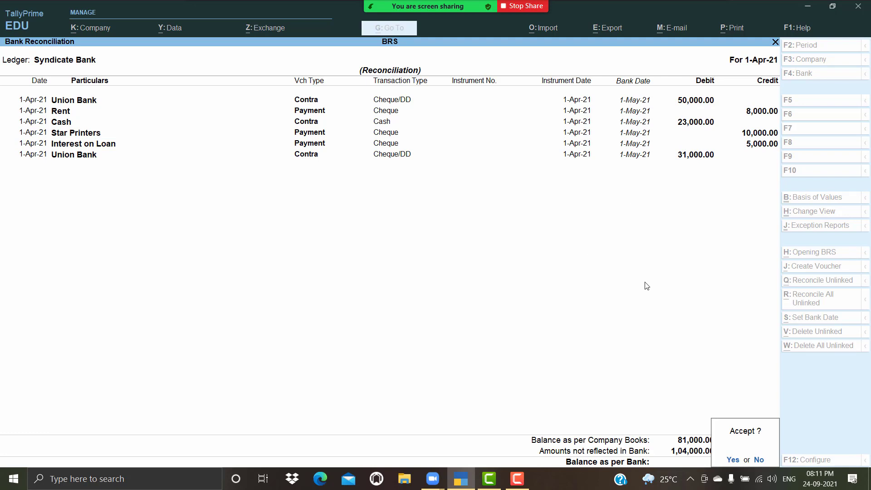
pyautogui.press('y')
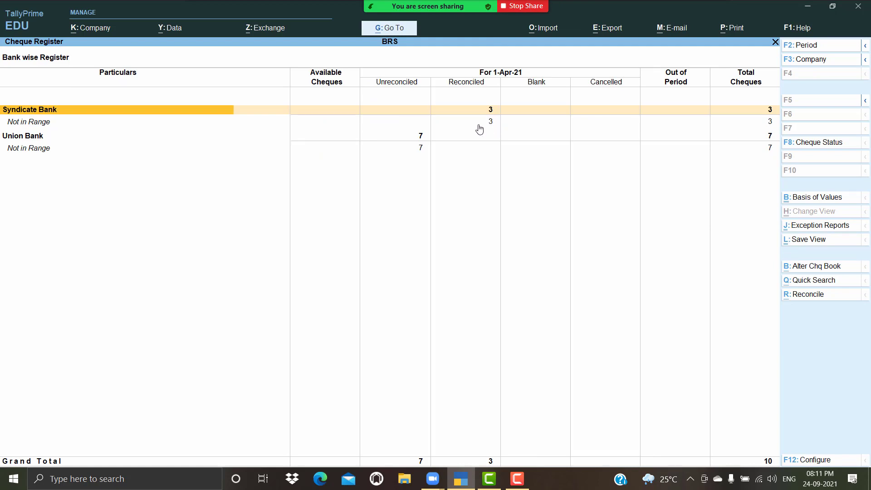
# Step: Reconcile Union Bank from the register, setting bank date 1-May-21 for the CAPITAL, Furniture and Advance Building Rent entries
pyautogui.press('Down')
pyautogui.press('Down')
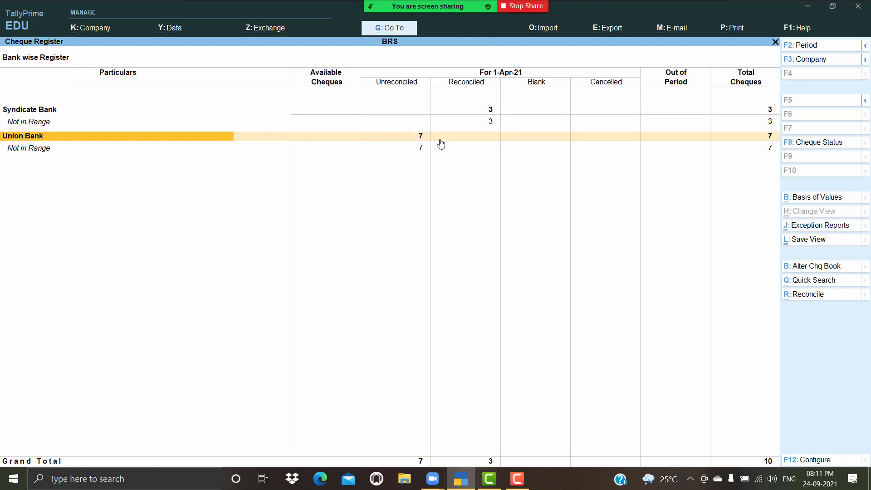
pyautogui.click(813, 295)
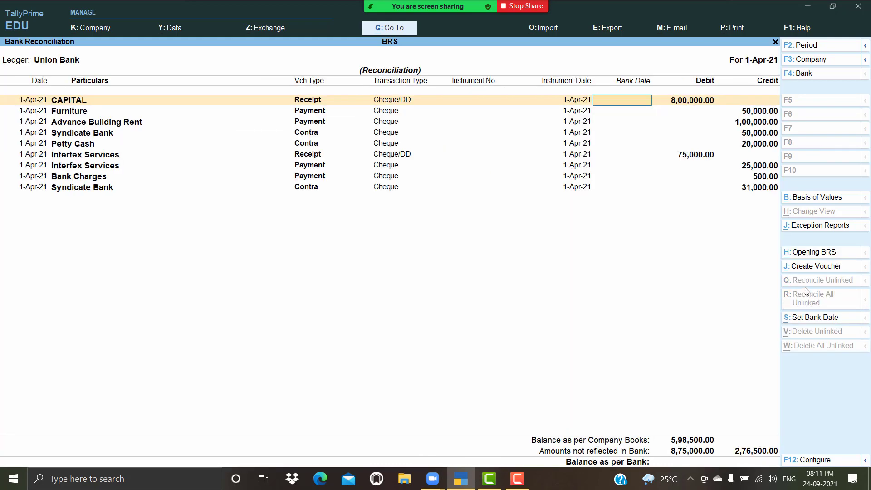
pyautogui.write('1-4')
pyautogui.press('BackSpace')
pyautogui.write('5')
pyautogui.press('Return')
pyautogui.write('1-5')
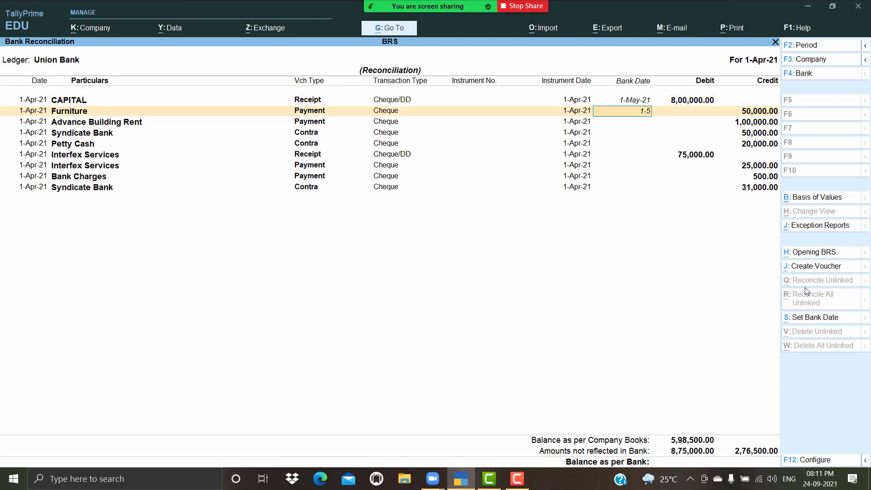
pyautogui.press('Return')
pyautogui.write('1-5')
pyautogui.press('Return')
# Step: Set bank date 1-May-21 for the 50,000 Syndicate Bank contra, Petty Cash and the Interfex Services receipt
pyautogui.write('1')
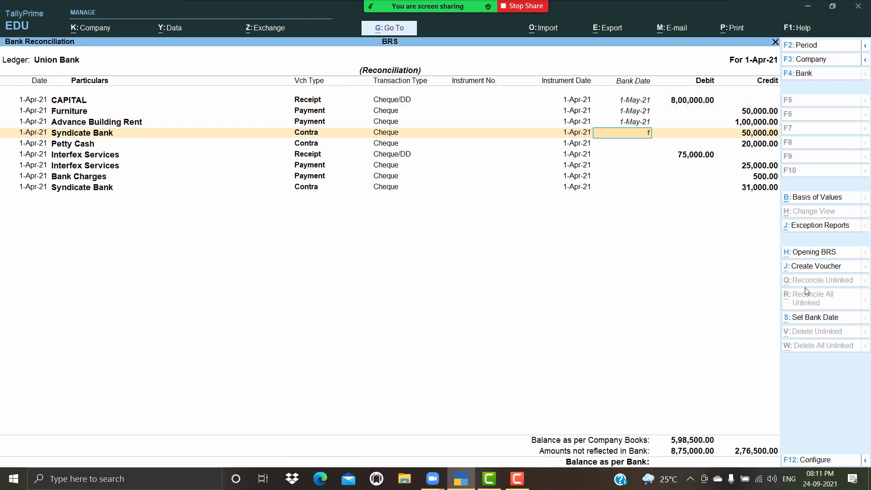
pyautogui.write('-5')
pyautogui.press('Return')
pyautogui.write('1-5')
pyautogui.press('Return')
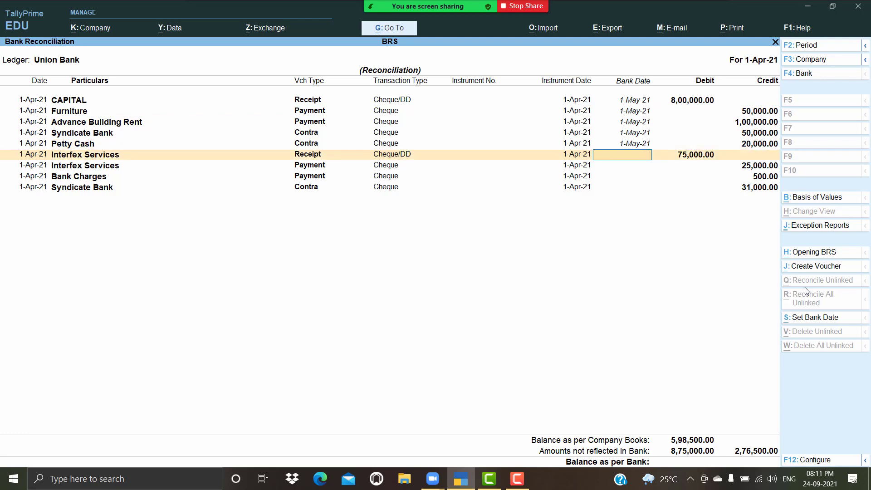
pyautogui.write('1-5')
pyautogui.press('Return')
# Step: Set bank date 1-May-21 for the Interfex Services payment, Bank Charges and 31,000 Syndicate Bank contra, and accept the Union Bank reconciliation
pyautogui.write('1')
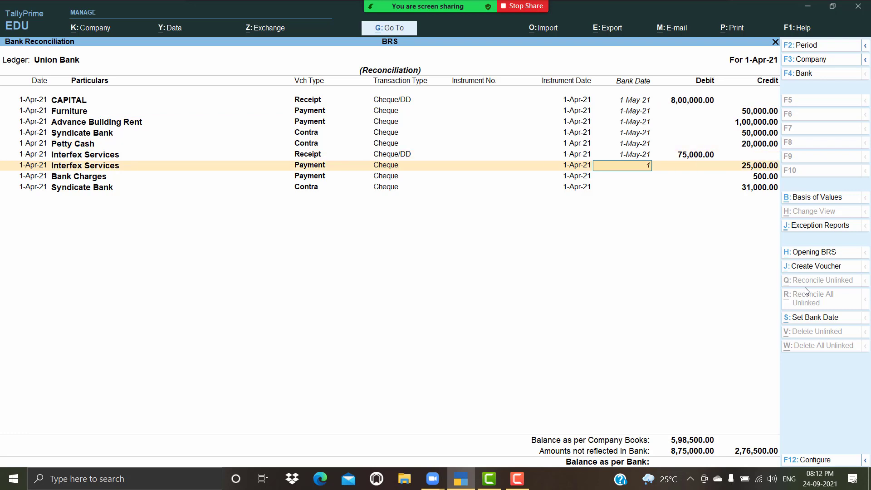
pyautogui.write('-5')
pyautogui.press('Return')
pyautogui.write('1-5')
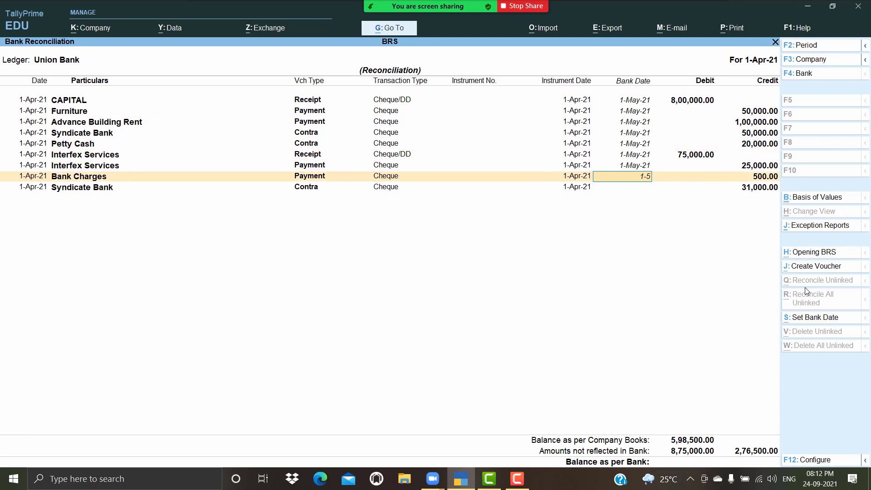
pyautogui.press('Return')
pyautogui.write('1-5')
pyautogui.press('Return')
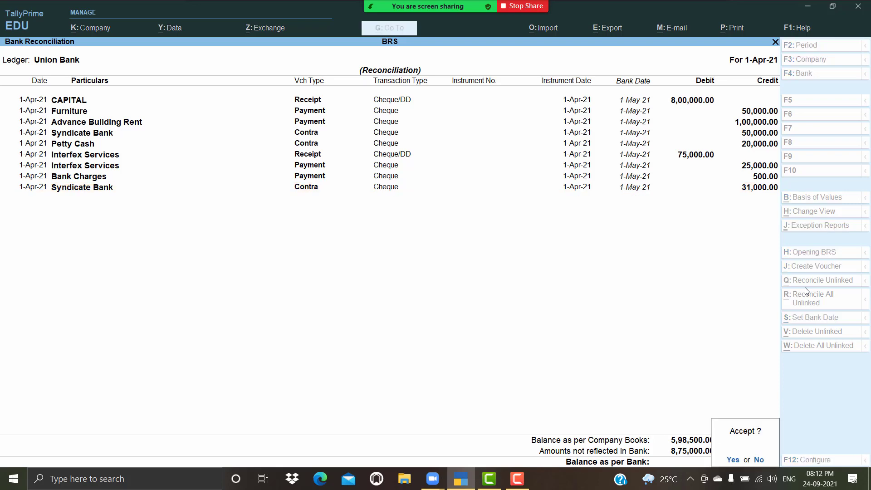
pyautogui.press('y')
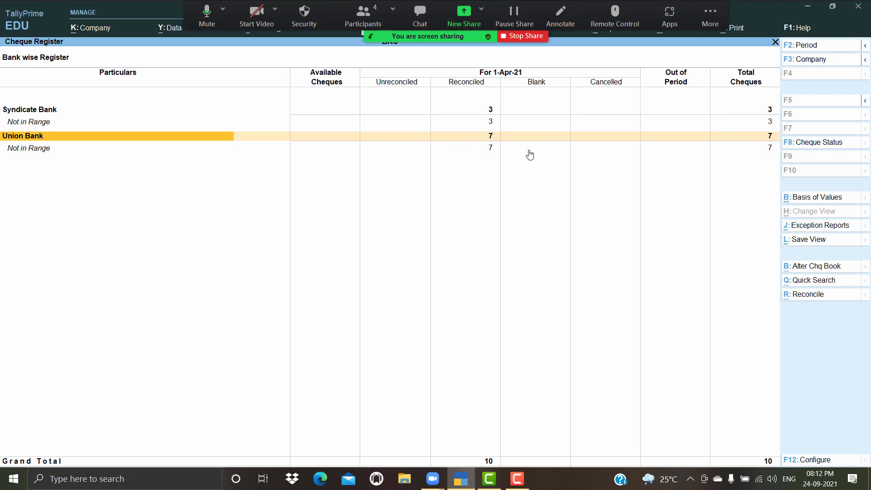
# Step: View the instrument-wise list of Union Bank's cheques not in range, and close the Cheque Register
pyautogui.press('Return')
pyautogui.press('Return')
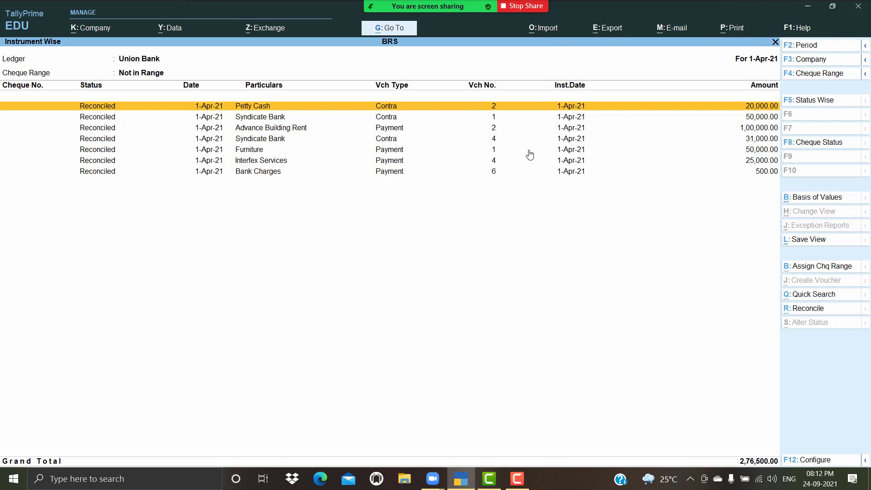
pyautogui.press('Escape')
pyautogui.press('Escape')
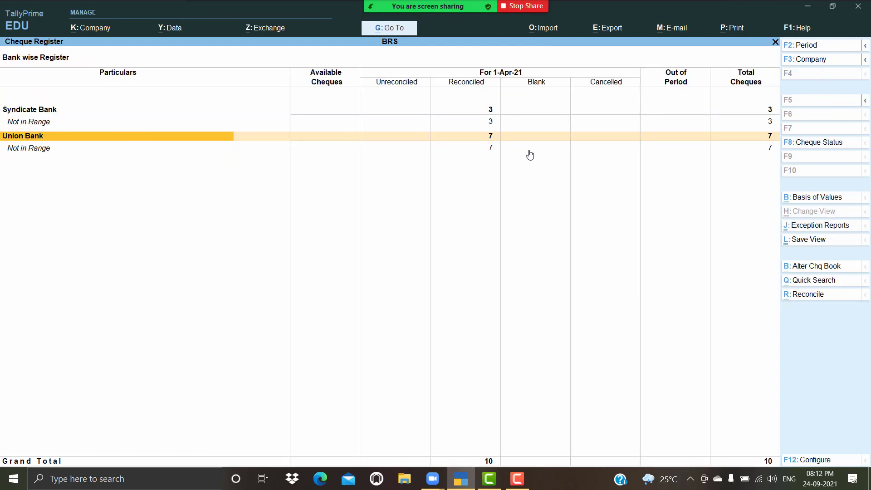
pyautogui.press('Escape')
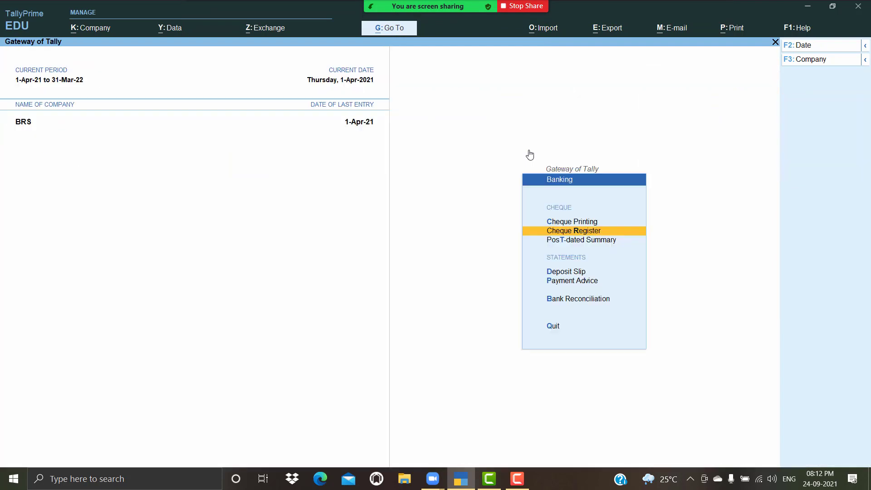
# Step: Review the Bank Reconciliation statement for Syndicate Bank and return to the bank ledger selection
pyautogui.press('Down')
pyautogui.press('Down')
pyautogui.press('Down')
pyautogui.press('Down')
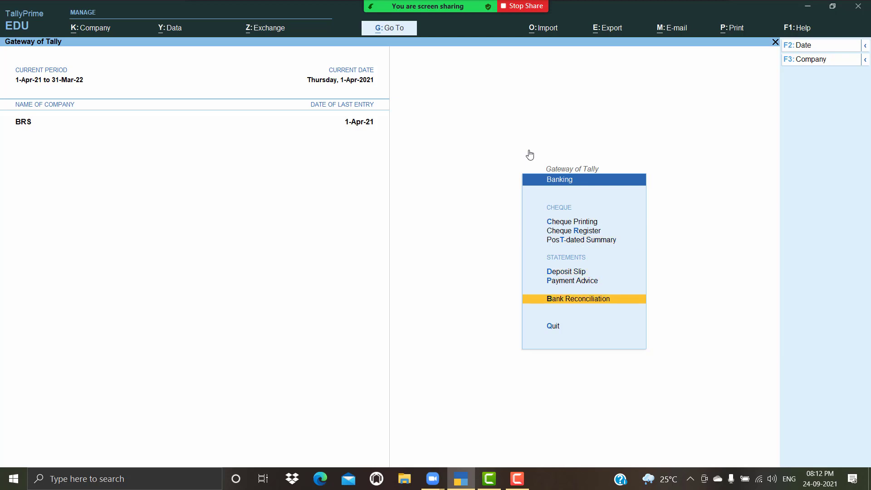
pyautogui.press('Return')
pyautogui.press('Return')
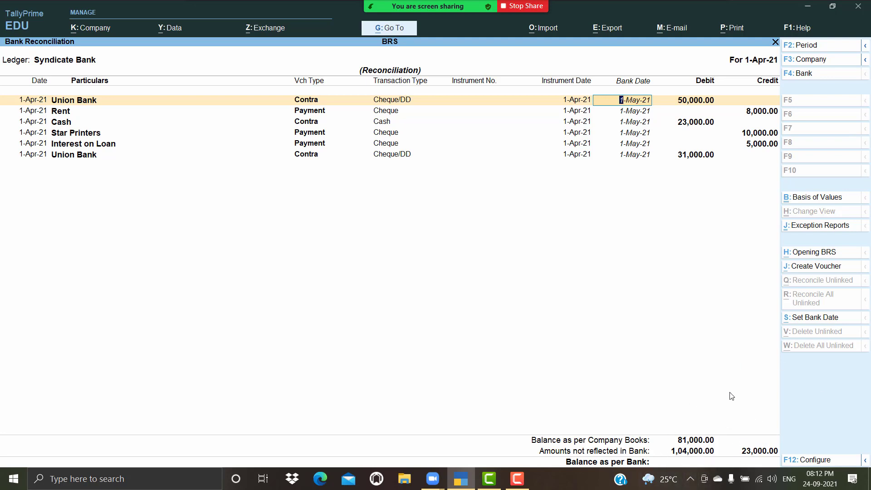
pyautogui.press('BackSpace')
pyautogui.press('F4')
# Step: Review the Bank Reconciliation statement for Union Bank, leave it without saving, and return to the Gateway of Tally
pyautogui.press('Down')
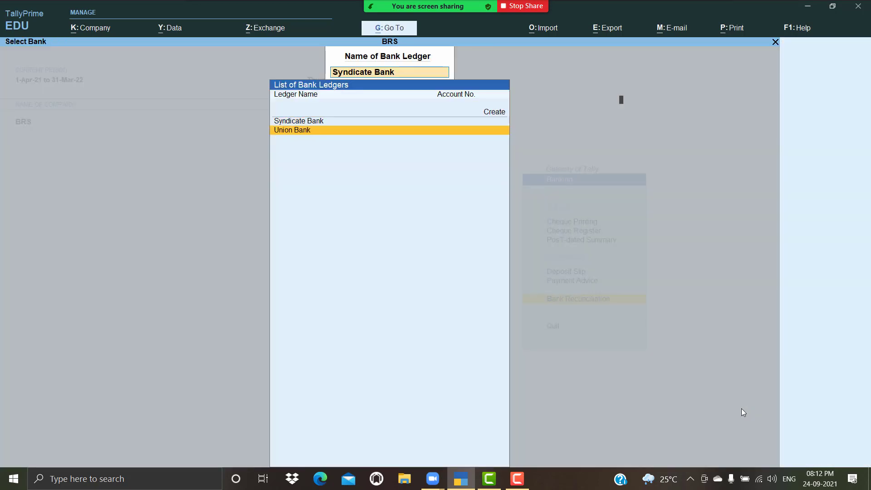
pyautogui.press('Return')
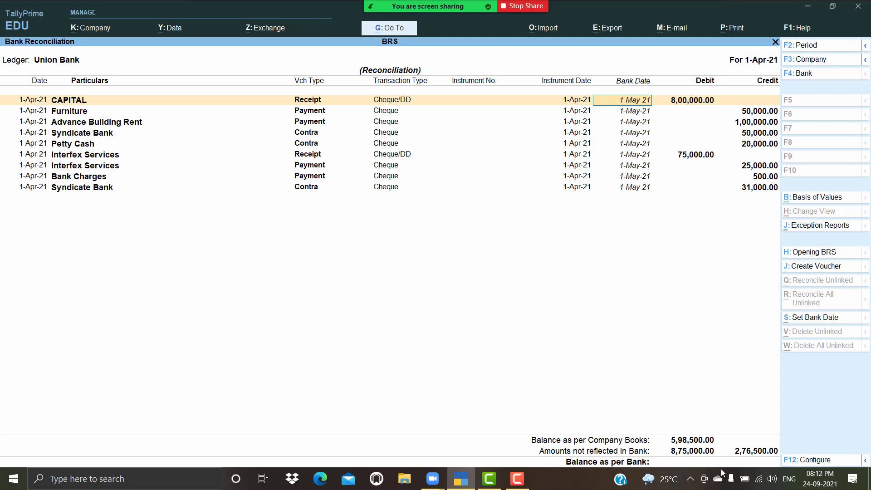
pyautogui.press('BackSpace')
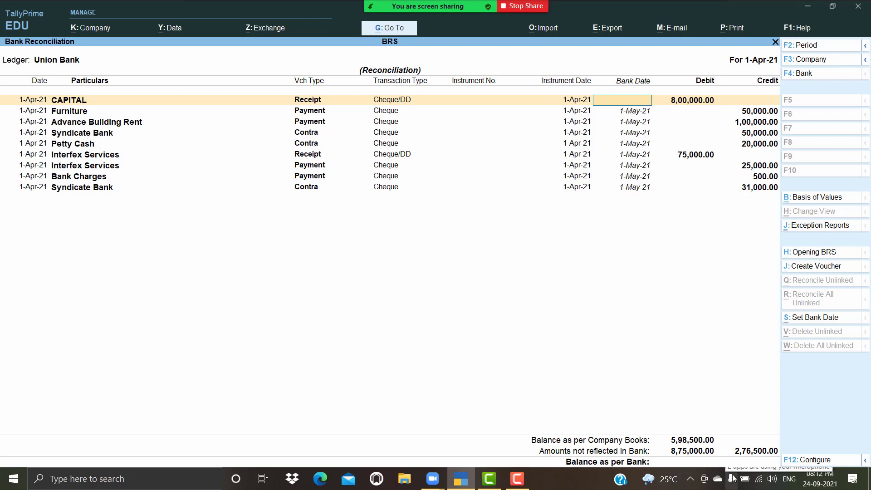
pyautogui.press('Escape')
pyautogui.press('y')
pyautogui.press('BackSpace')
pyautogui.press('Escape')
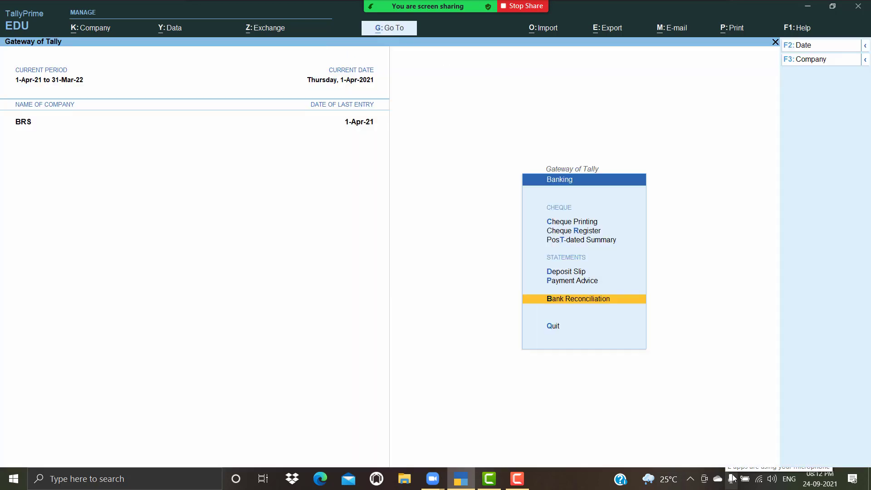
pyautogui.press('Escape')
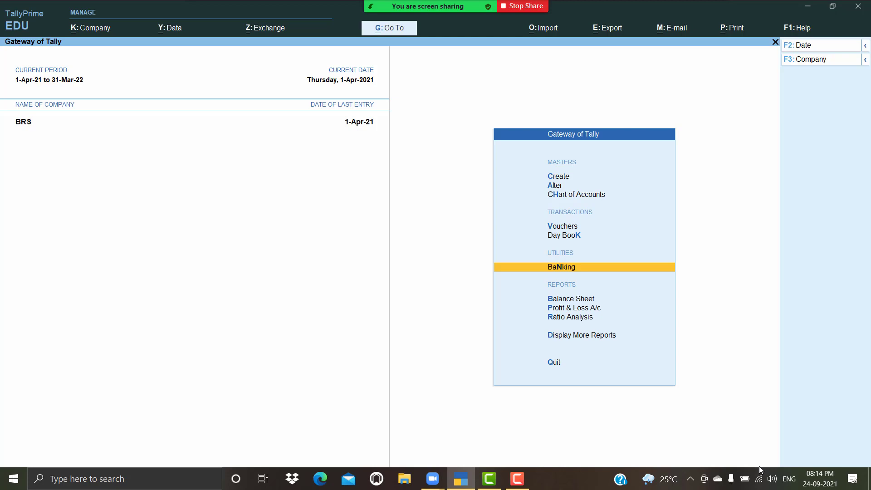
# Step: Open master creation and go to the Ledger master
pyautogui.press('Up')
pyautogui.press('Up')
pyautogui.press('Up')
pyautogui.press('Up')
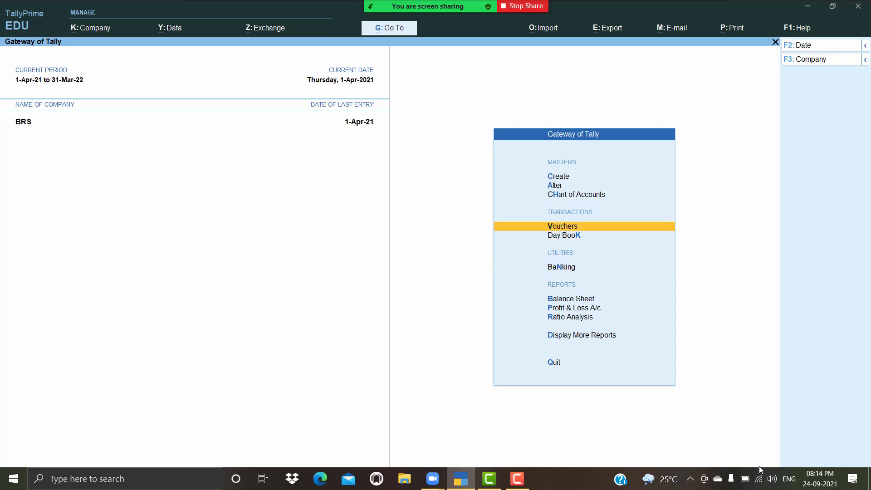
pyautogui.press('Return')
pyautogui.press('Down')
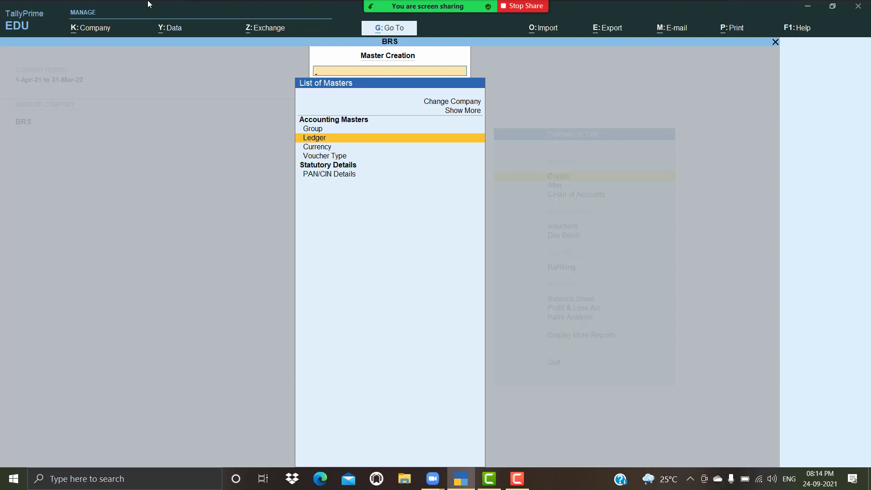
# Step: Enable Maintain Inventory and Integrate Accounts with Inventory in the company features of BRS, then save and return to master creation
pyautogui.click(100, 28)
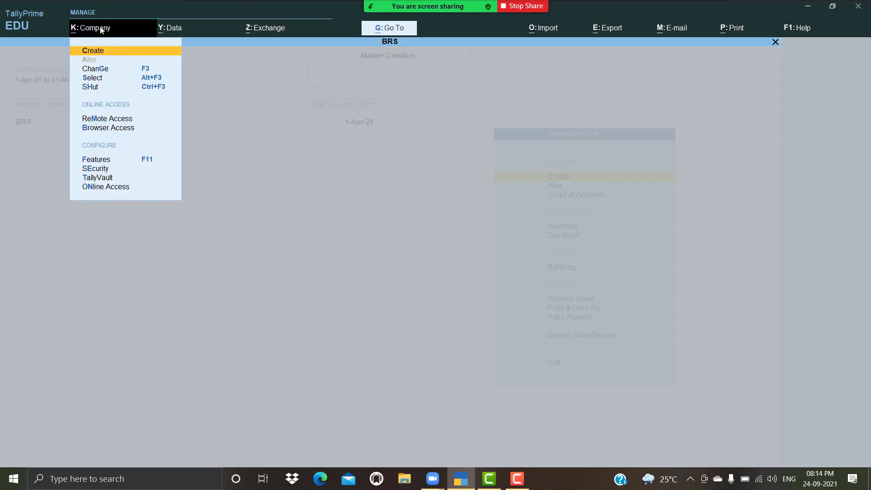
pyautogui.press('Down')
pyautogui.press('Down')
pyautogui.press('Down')
pyautogui.press('Down')
pyautogui.press('Down')
pyautogui.press('Down')
pyautogui.press('Down')
pyautogui.press('Up')
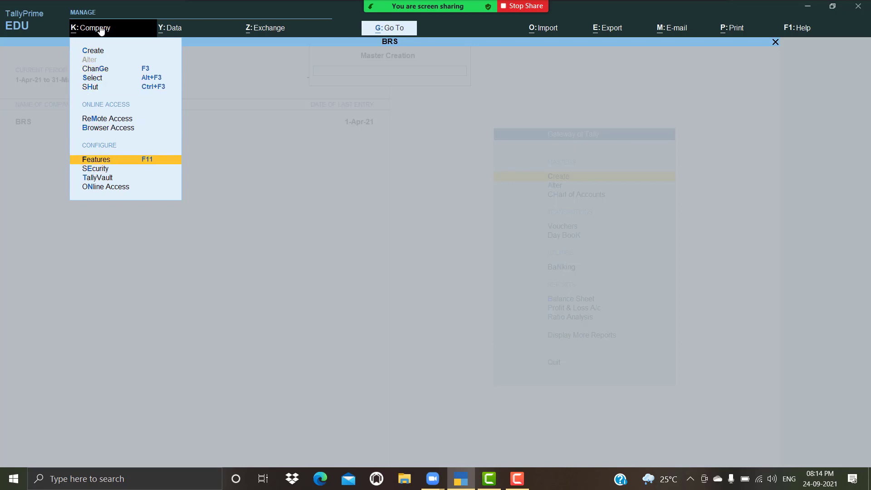
pyautogui.press('Return')
pyautogui.press('Down')
pyautogui.press('Down')
pyautogui.press('Down')
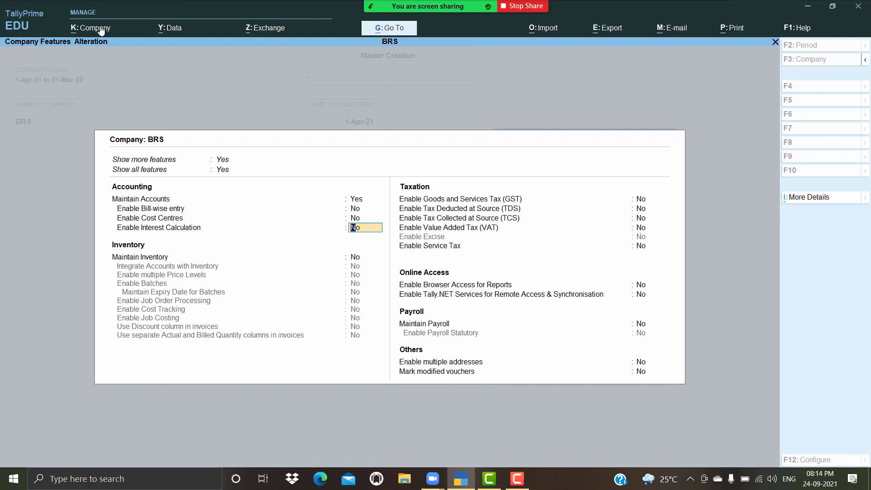
pyautogui.press('Return')
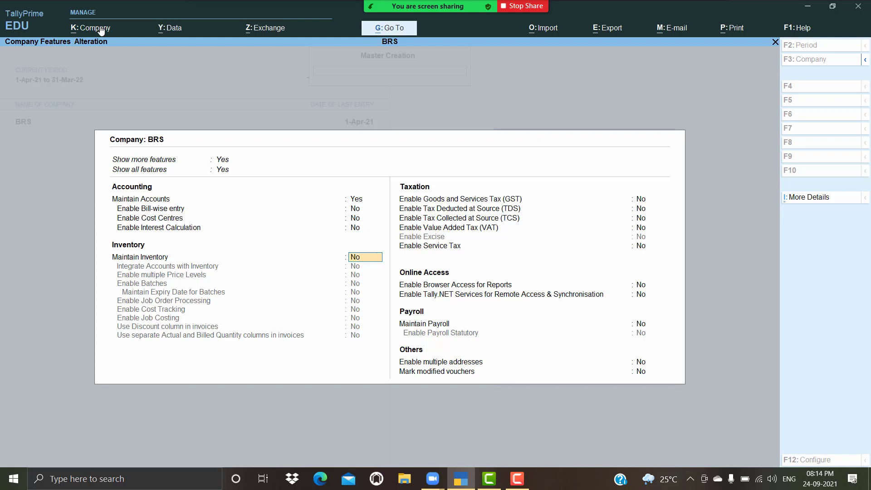
pyautogui.press('y')
pyautogui.press('Return')
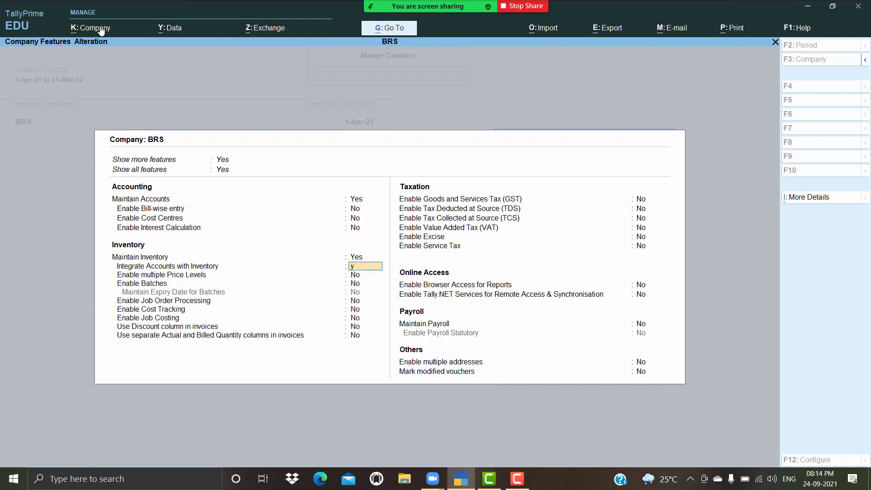
pyautogui.press('Return')
pyautogui.hotkey('ctrl', 'a')
pyautogui.press('Return')
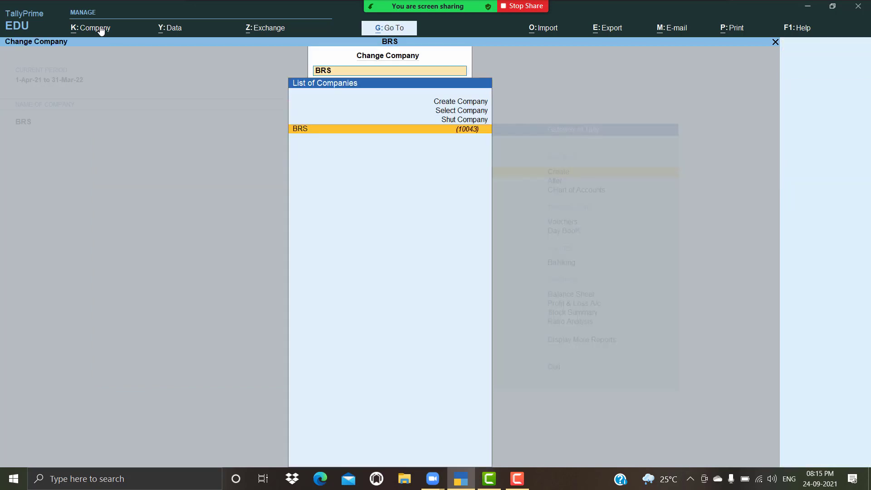
pyautogui.press('Escape')
# Step: Create a godown named Wholesale under Primary
pyautogui.press('Down')
pyautogui.press('Down')
pyautogui.press('Down')
pyautogui.press('Down')
pyautogui.press('Down')
pyautogui.press('Down')
pyautogui.press('Down')
pyautogui.press('Down')
pyautogui.press('Down')
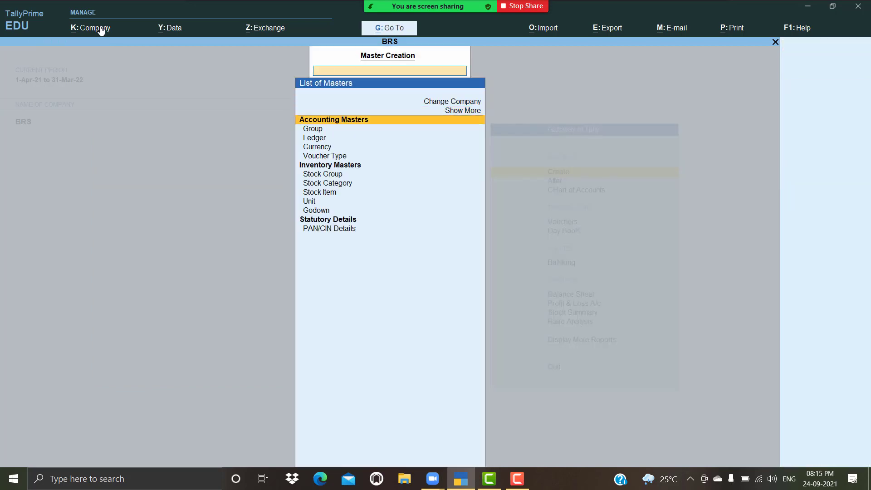
pyautogui.press('Down')
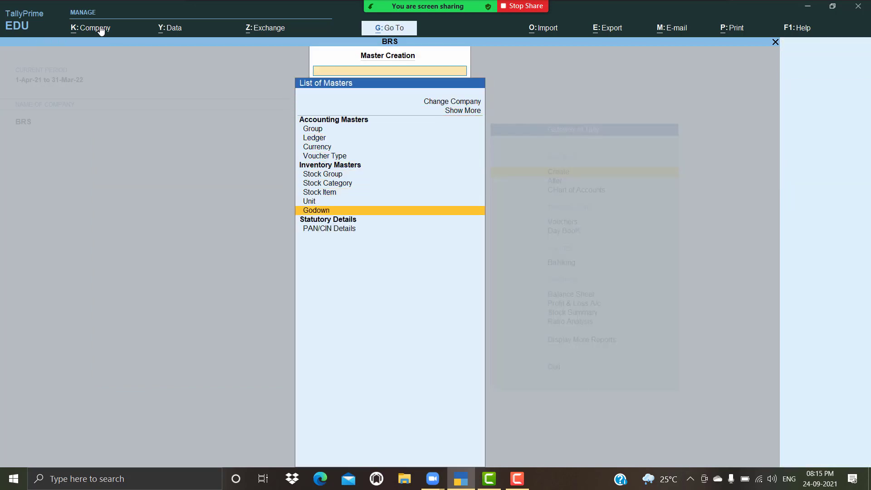
pyautogui.press('Return')
pyautogui.press('Return')
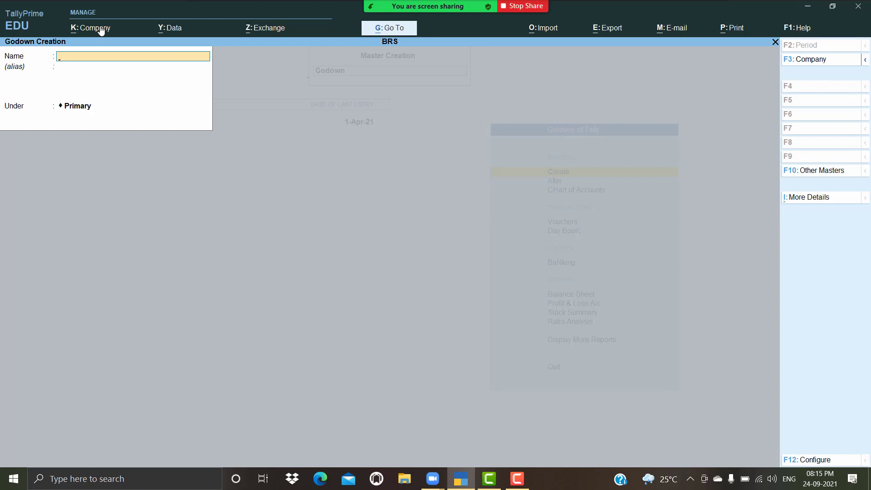
pyautogui.write('Wholesale')
pyautogui.press('Return')
pyautogui.press('Return')
pyautogui.press('Return')
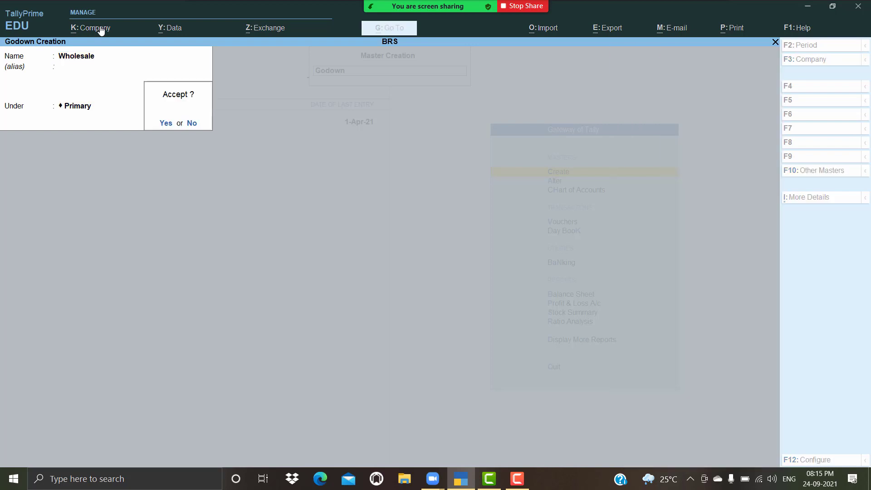
pyautogui.press('Return')
# Step: Create a godown named Factory Godown under Primary and return to the Gateway of Tally
pyautogui.write('Fa')
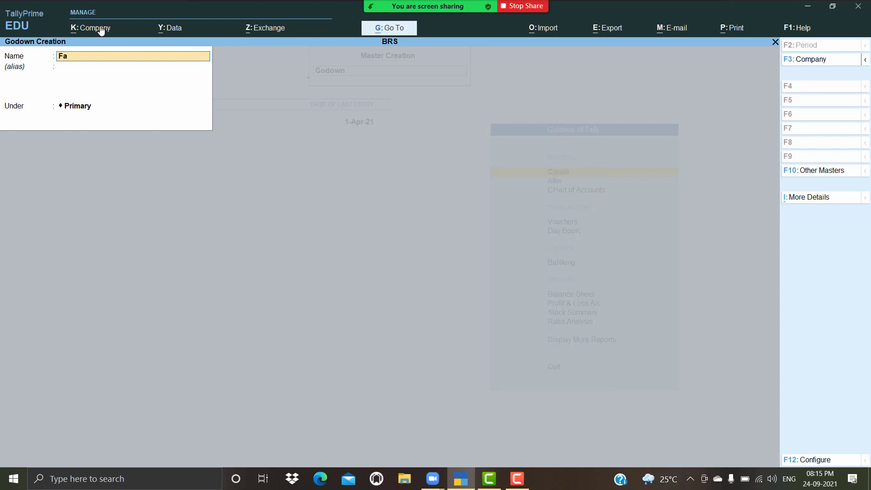
pyautogui.write('ctory Godown')
pyautogui.press('Return')
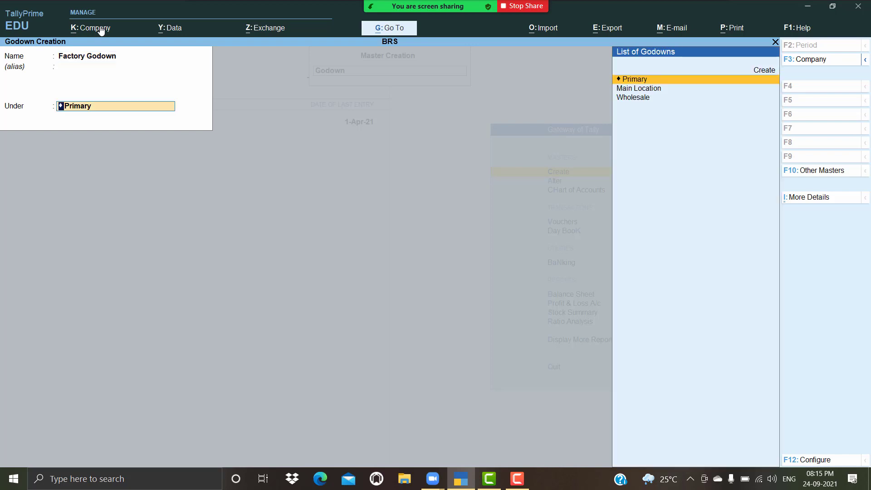
pyautogui.press('Return')
pyautogui.press('Escape')
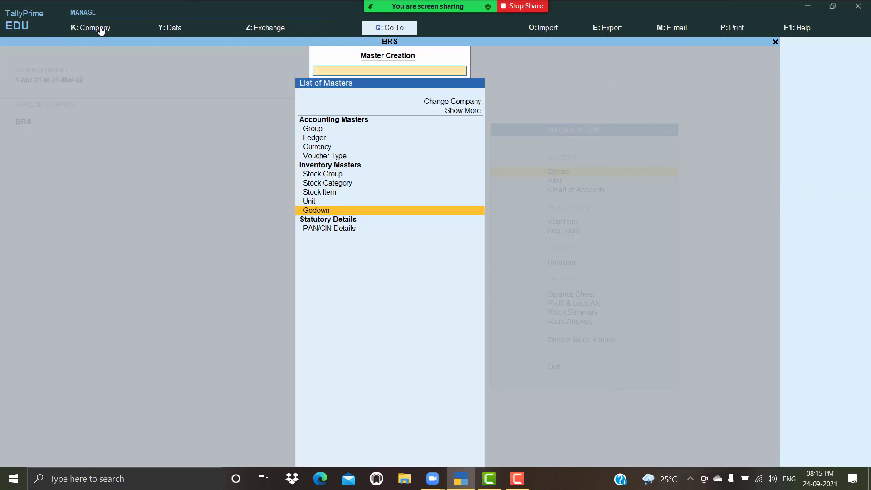
pyautogui.press('Escape')
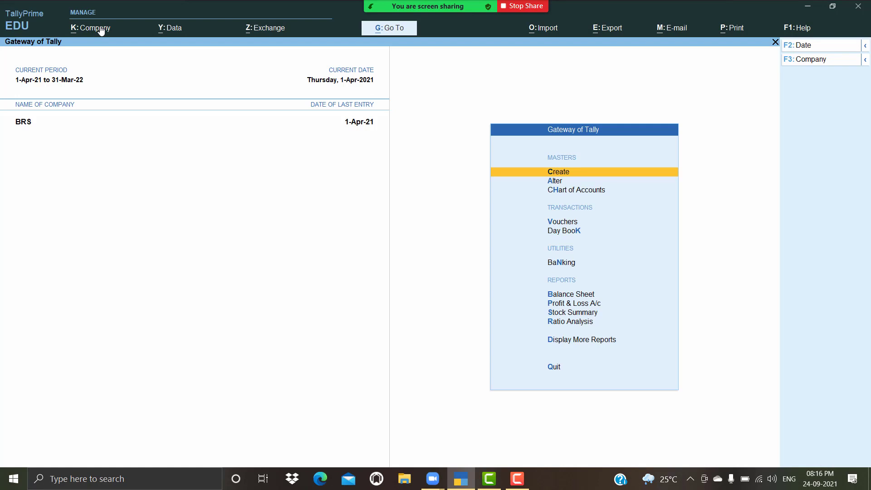
# Step: Open master creation and start creating a stock item
pyautogui.press('Down')
pyautogui.press('Up')
pyautogui.press('Return')
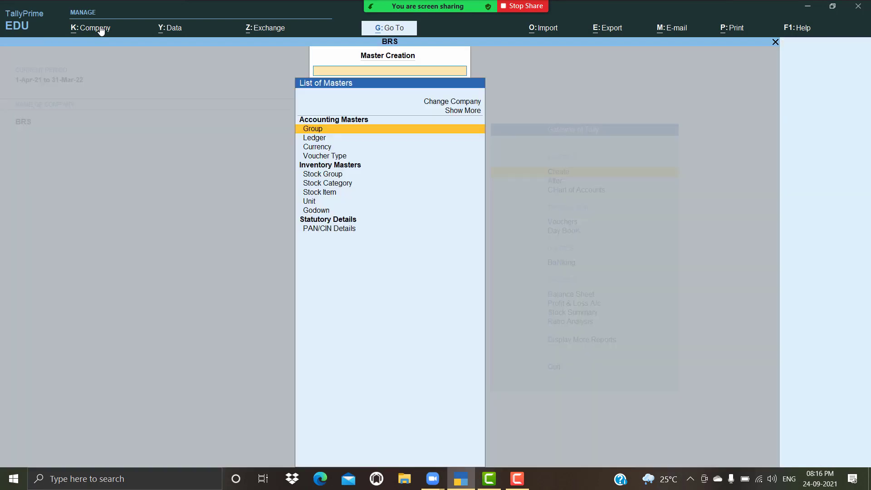
pyautogui.press('Down')
pyautogui.press('Down')
pyautogui.press('Down')
pyautogui.press('Down')
pyautogui.press('Down')
pyautogui.press('Down')
pyautogui.press('Return')
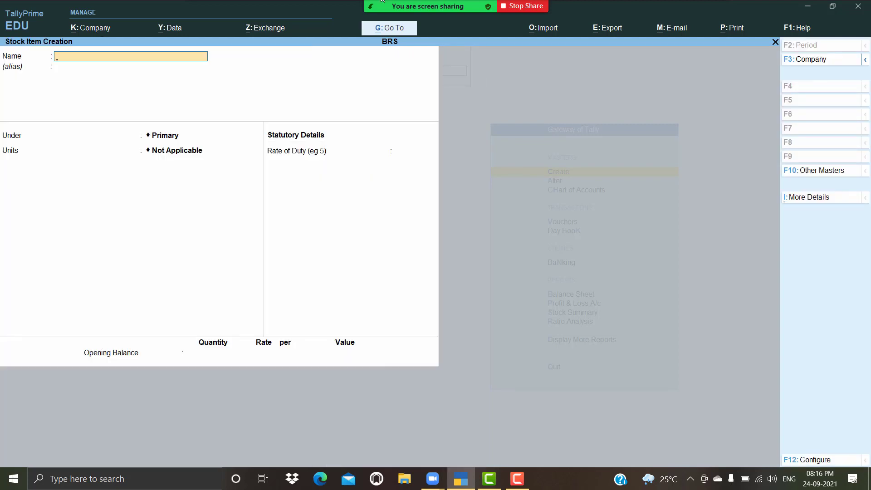
# Step: Enable Goods and Services Tax (GST) in the company features of BRS
pyautogui.click(105, 35)
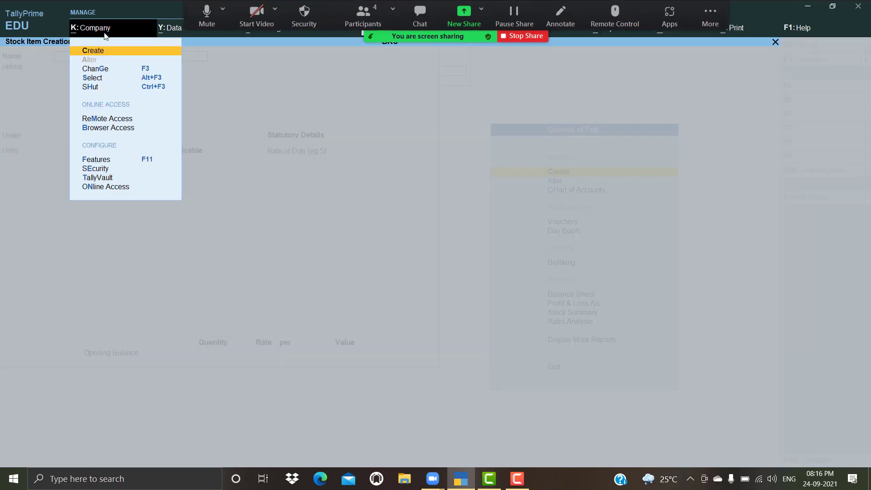
pyautogui.press('Down')
pyautogui.press('Down')
pyautogui.press('Down')
pyautogui.press('Down')
pyautogui.press('Down')
pyautogui.press('Down')
pyautogui.press('Down')
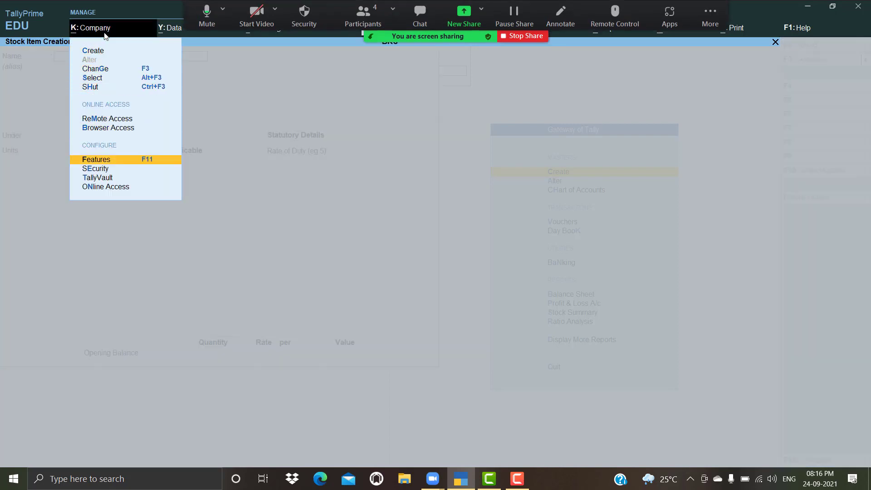
pyautogui.press('Up')
pyautogui.press('Return')
pyautogui.press('Up')
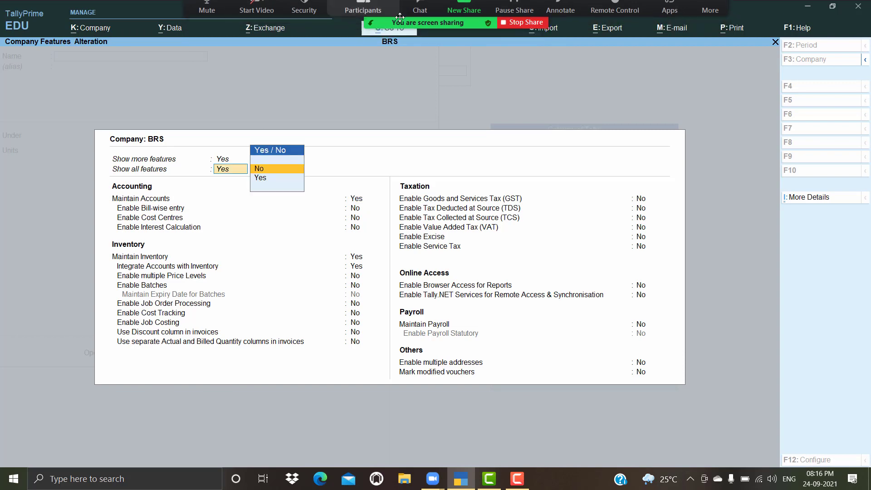
pyautogui.click(644, 200)
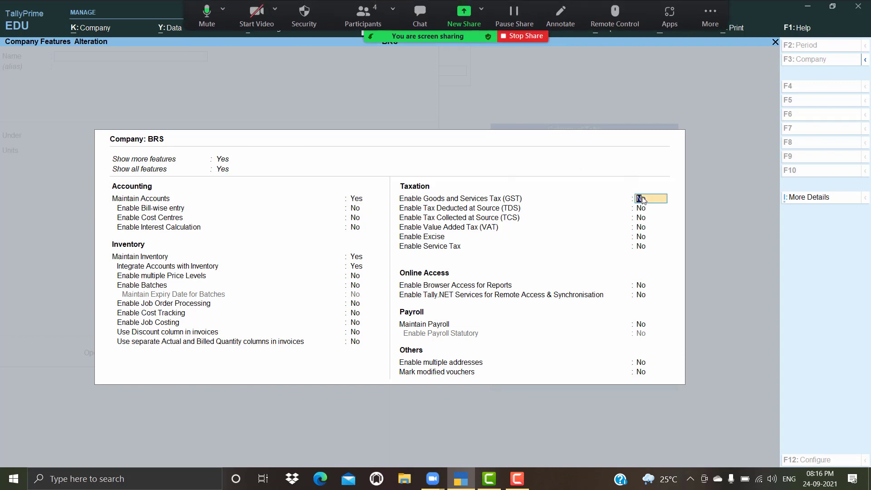
pyautogui.write('y')
pyautogui.press('Return')
# Step: Accept Andhra Pradesh and Regular in the company GST details, enter 37 as GSTIN/UIN, keep Monthly periodicity and save the company features
pyautogui.press('Return')
pyautogui.press('Return')
pyautogui.press('Return')
pyautogui.press('Return')
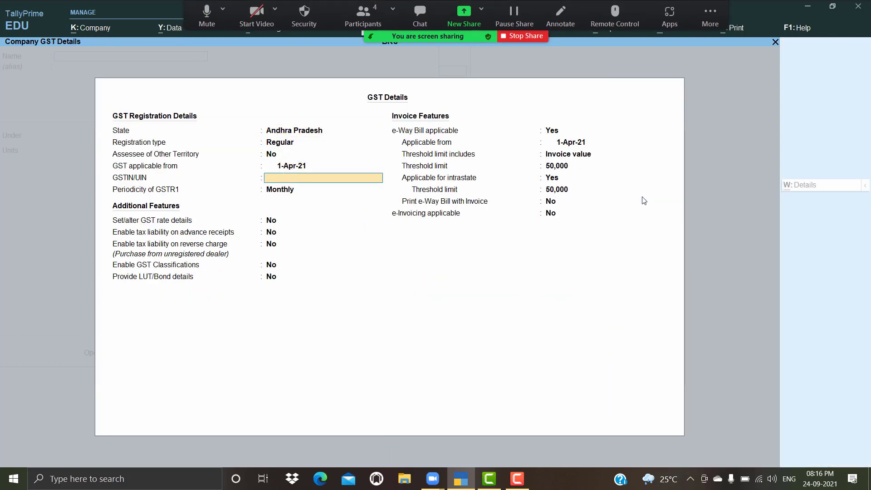
pyautogui.write('37')
pyautogui.press('Return')
pyautogui.press('Return')
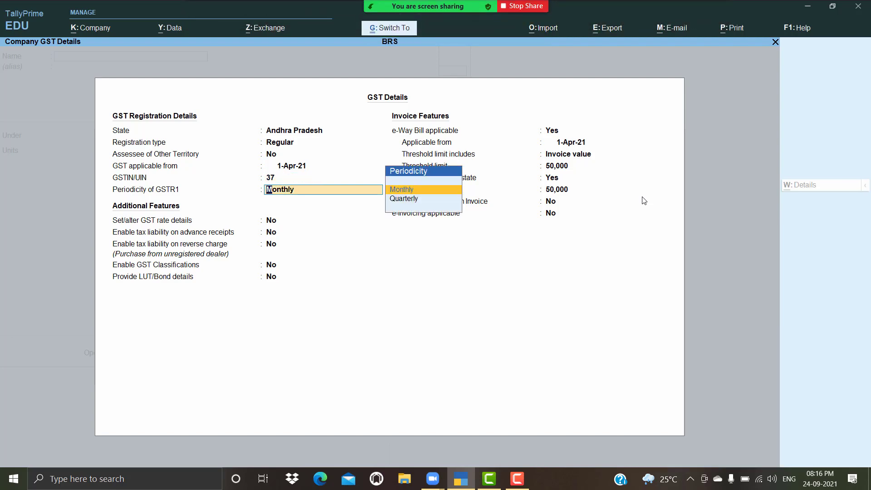
pyautogui.hotkey('ctrl', 'a')
pyautogui.hotkey('ctrl', 'a')
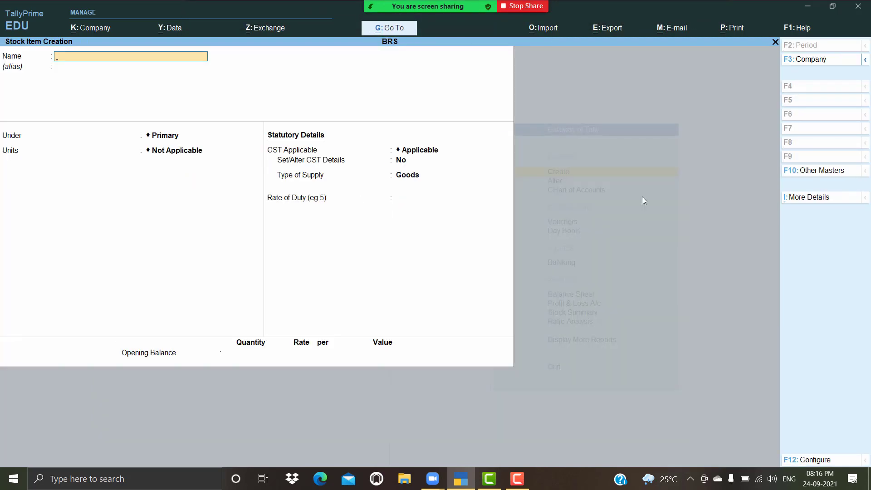
# Step: Name the stock item Sony Tv and place it under Primary
pyautogui.write('Sony tv')
pyautogui.press('Return')
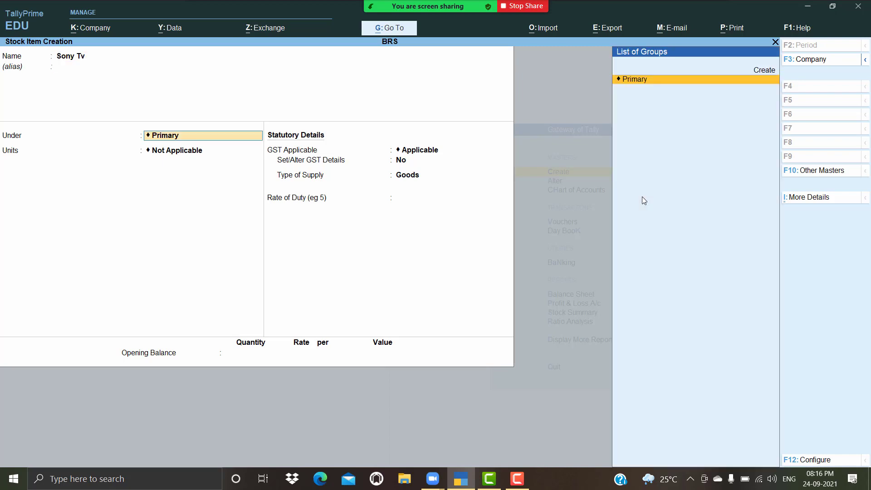
pyautogui.press('Return')
# Step: Create a simple unit with symbol nos, unit quantity code NOS-NUMBERS and 0 decimal places for the stock item
pyautogui.hotkey('alt', 'c')
pyautogui.write('n')
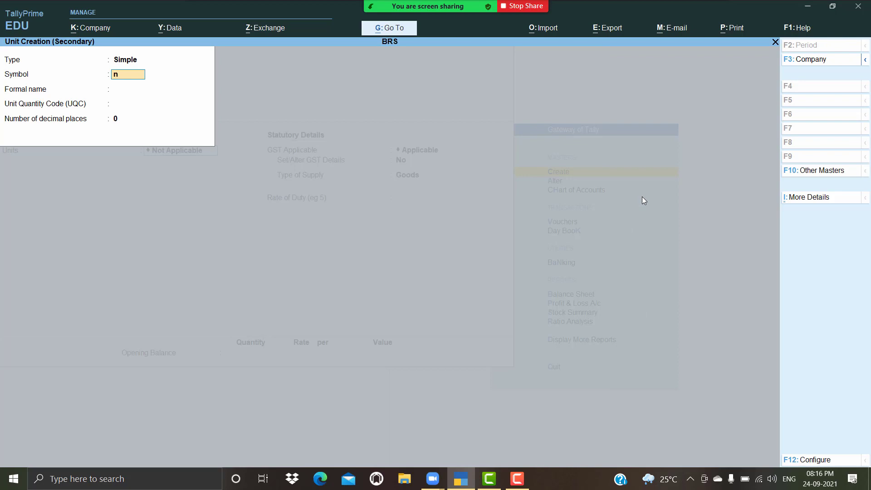
pyautogui.write('os')
pyautogui.press('Return')
pyautogui.press('Return')
pyautogui.write('no')
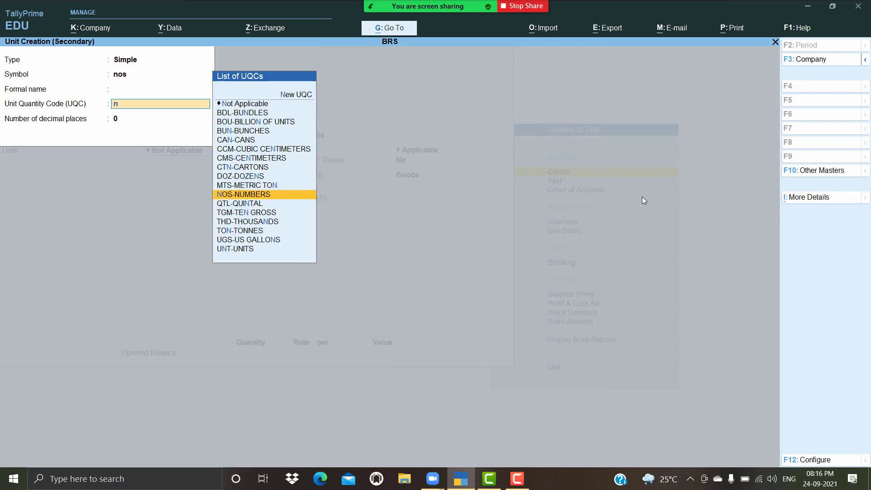
pyautogui.press('Return')
pyautogui.press('Return')
pyautogui.press('Return')
# Step: Set the Sony Tv GST details to calculation On Value, Taxable, with 18% integrated tax, keep the supply type Goods and save the item
pyautogui.write('y')
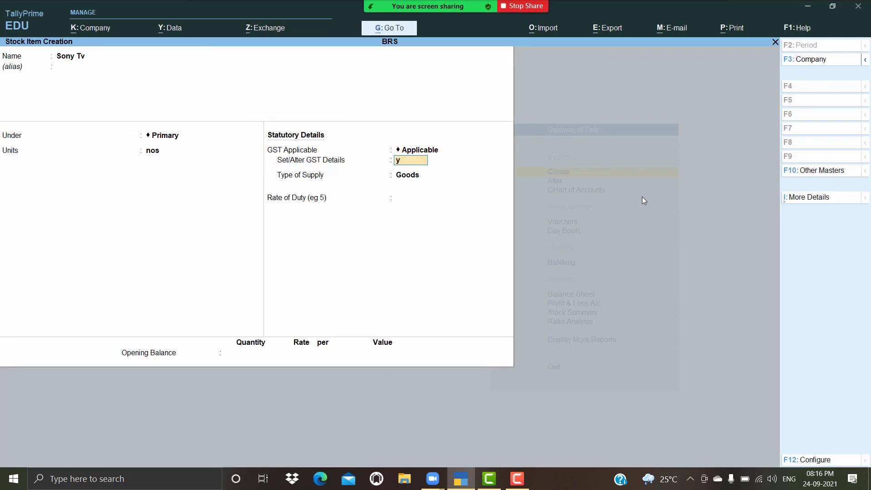
pyautogui.press('Return')
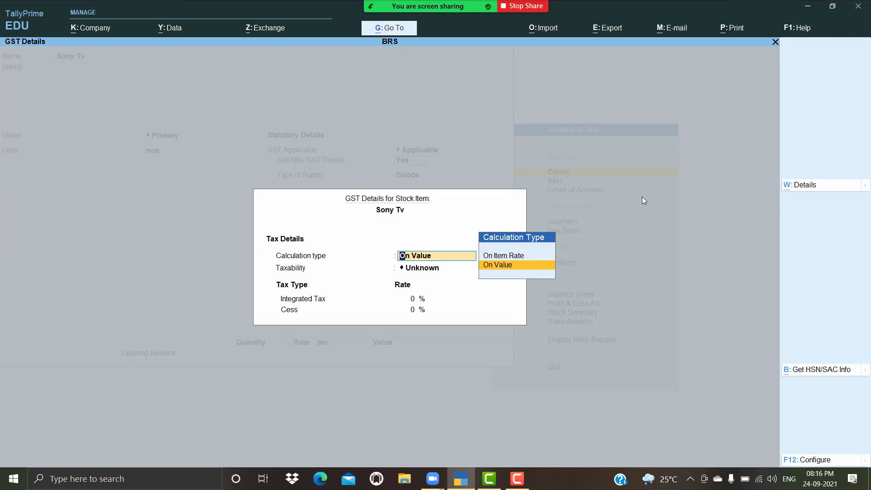
pyautogui.press('Return')
pyautogui.press('Return')
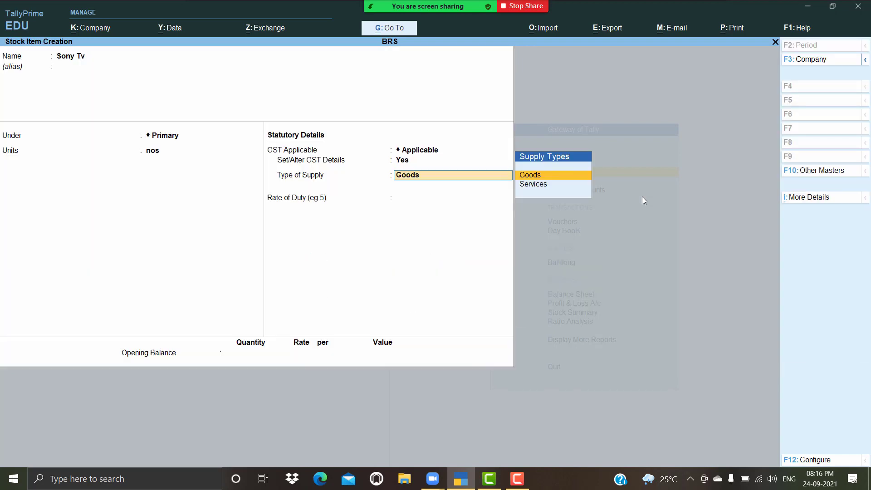
pyautogui.press('BackSpace')
pyautogui.press('Return')
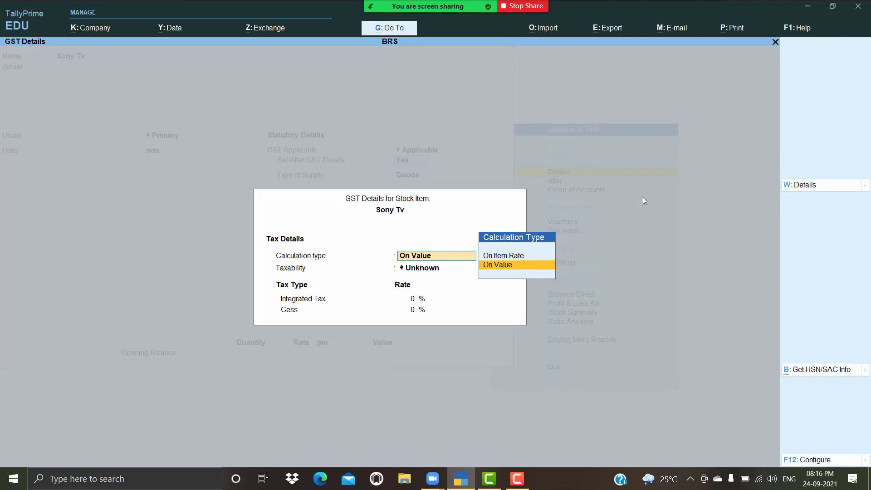
pyautogui.press('Return')
pyautogui.press('Down')
pyautogui.press('Down')
pyautogui.press('Down')
pyautogui.press('Return')
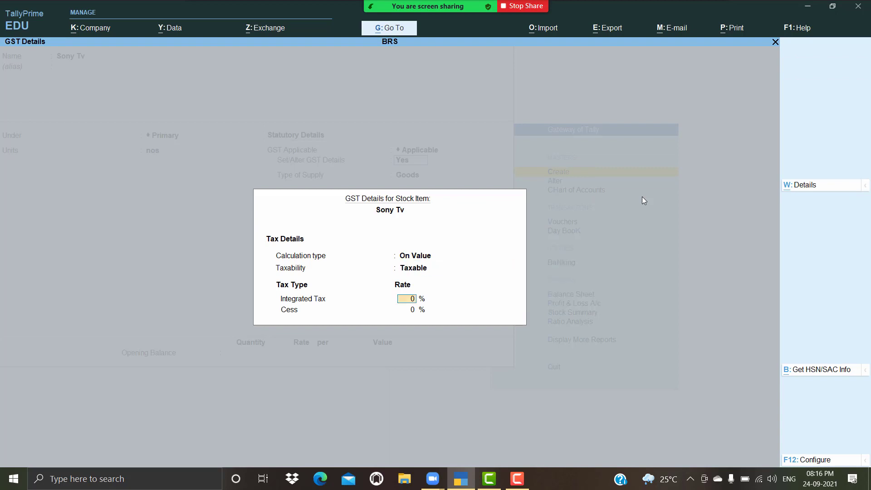
pyautogui.write('18')
pyautogui.press('Return')
pyautogui.press('Return')
pyautogui.press('Return')
pyautogui.press('Return')
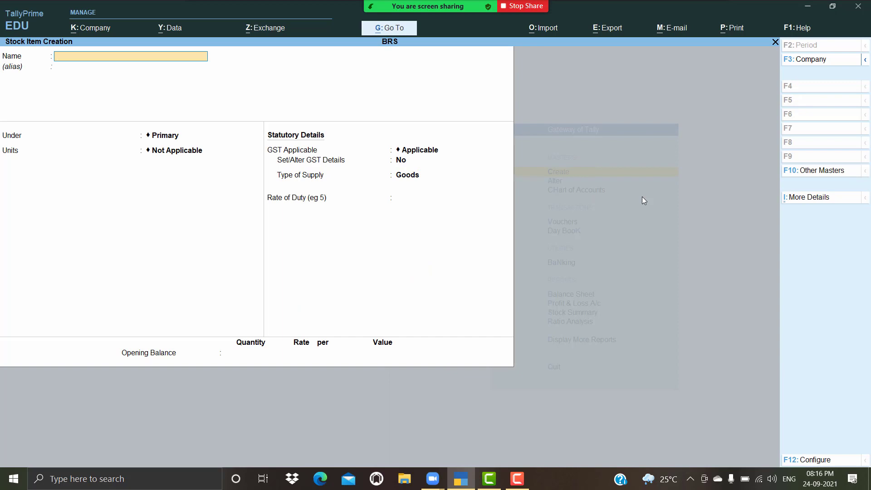
# Step: Leave stock item creation, open a Purchase voucher and choose Cash as the party account
pyautogui.press('Escape')
pyautogui.press('Return')
pyautogui.press('v')
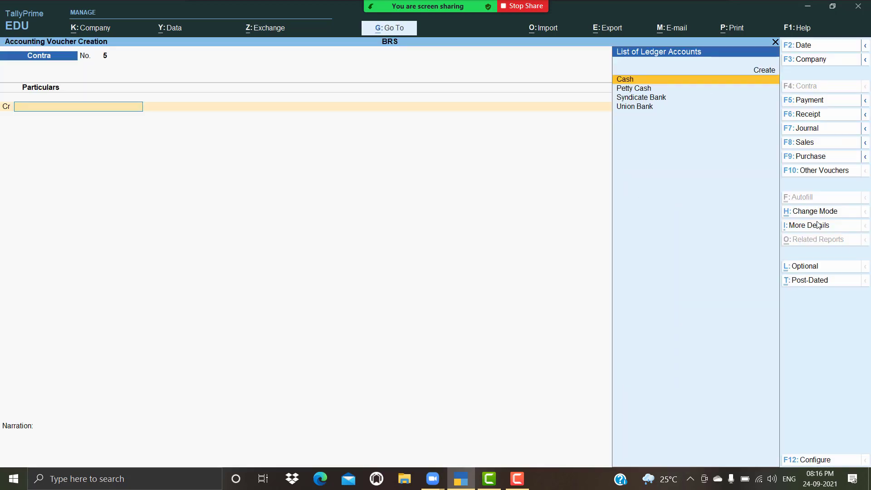
pyautogui.click(830, 157)
pyautogui.press('Return')
pyautogui.press('Return')
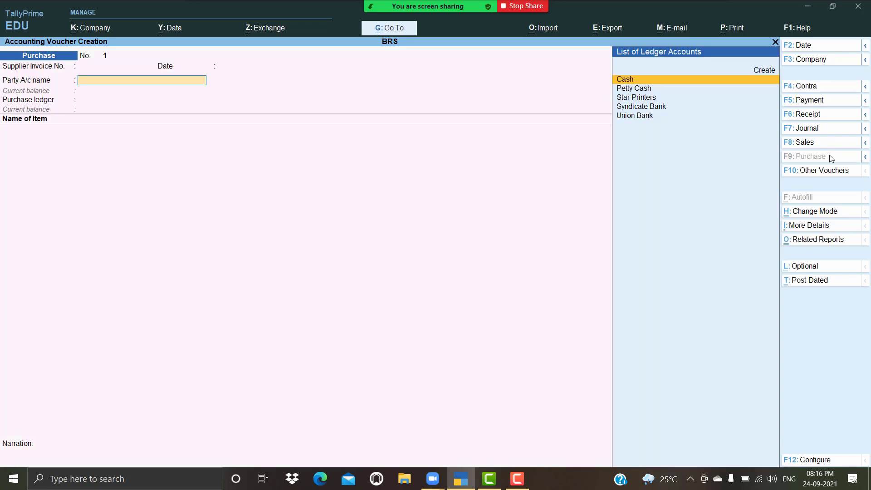
pyautogui.press('Return')
pyautogui.hotkey('ctrl', 'a')
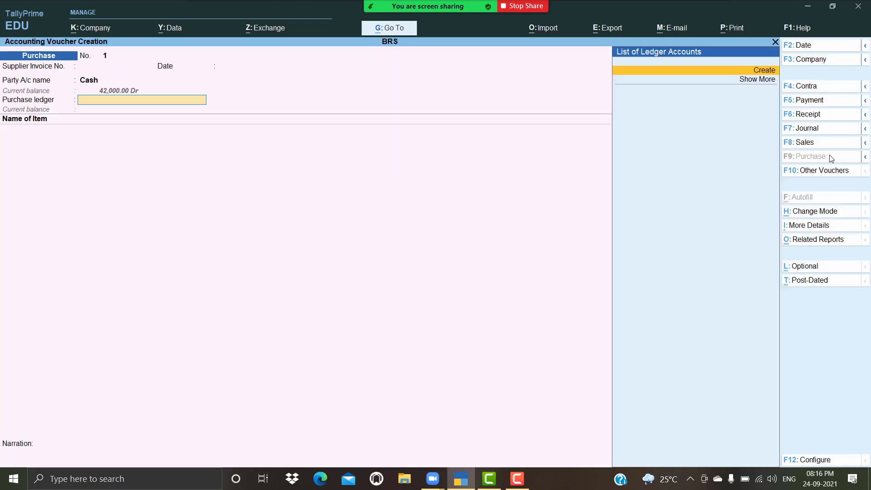
# Step: Create a ledger named Purchase under Purchase Accounts from the voucher, set its type of supply to Goods and save it
pyautogui.hotkey('alt', 'c')
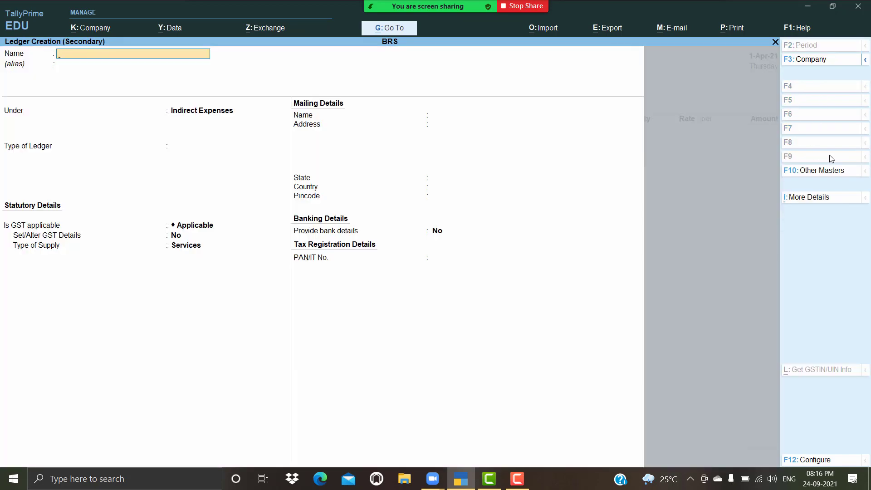
pyautogui.write('Purchase')
pyautogui.press('Return')
pyautogui.press('Return')
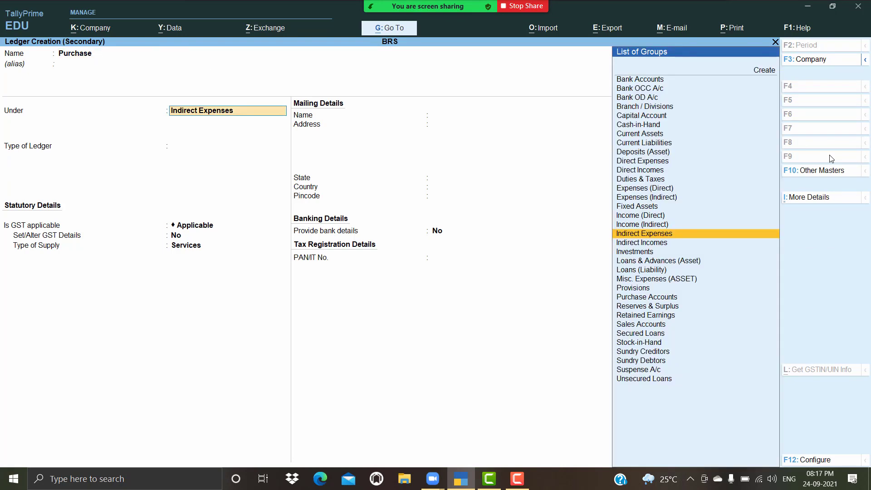
pyautogui.write('Pu')
pyautogui.press('Return')
pyautogui.press('Return')
pyautogui.press('Return')
pyautogui.press('Return')
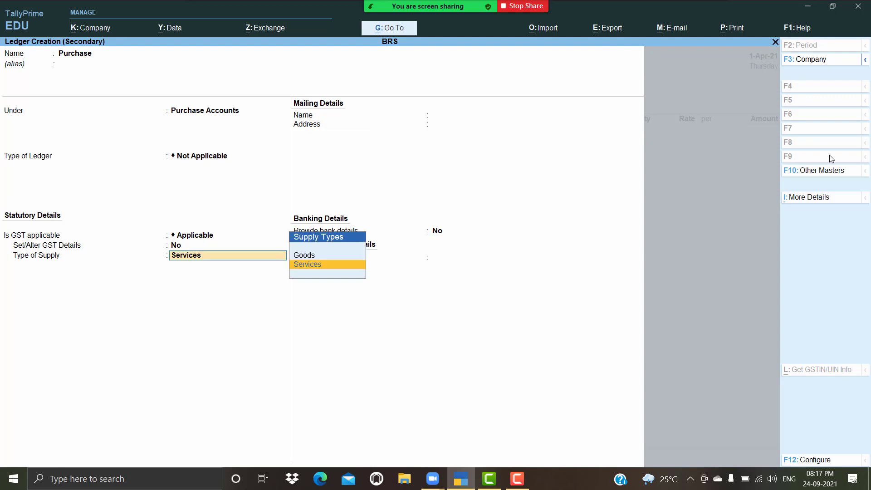
pyautogui.press('Up')
pyautogui.press('Return')
pyautogui.press('Return')
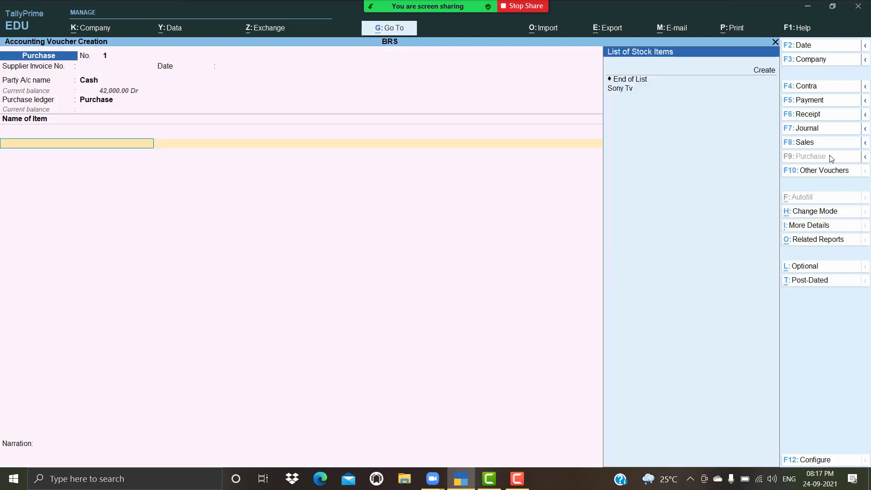
# Step: Add Sony Tv to the purchase with tracking number Not Applicable and allocate it to the Wholesale godown
pyautogui.press('Down')
pyautogui.press('Return')
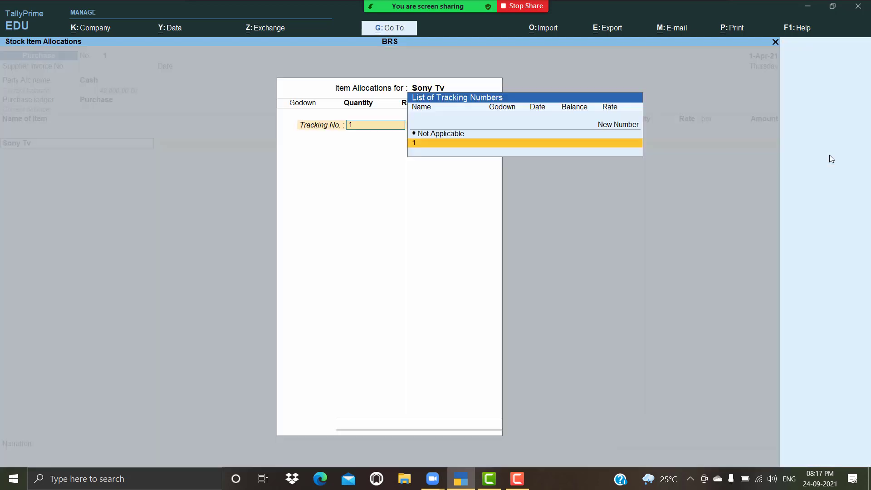
pyautogui.press('BackSpace')
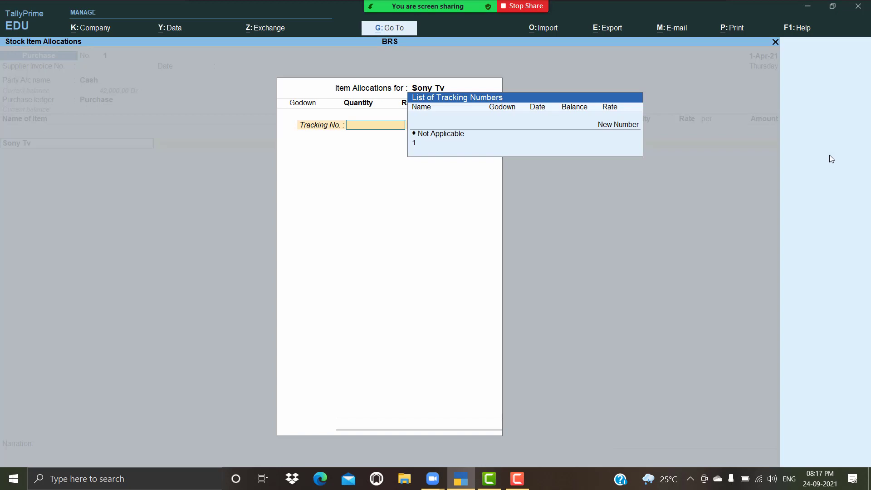
pyautogui.press('Down')
pyautogui.press('Return')
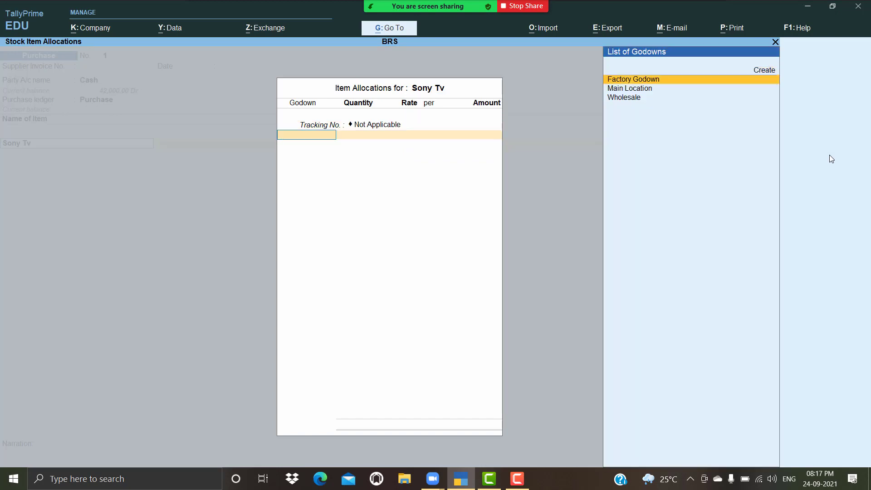
pyautogui.press('Down')
pyautogui.press('Down')
pyautogui.press('Return')
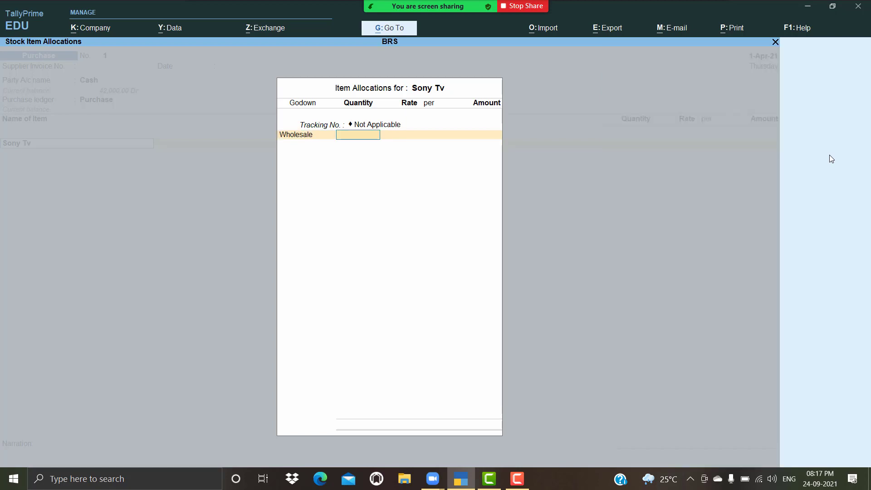
# Step: Enter a quantity of 10 nos at a rate of 30,000 per nos for the Sony Tv allocation
pyautogui.write('10')
pyautogui.press('Return')
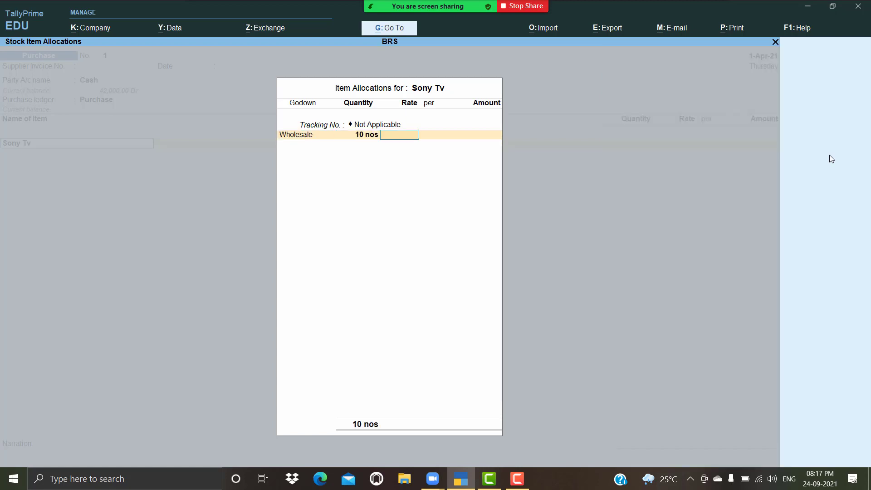
pyautogui.write('30000')
pyautogui.press('Return')
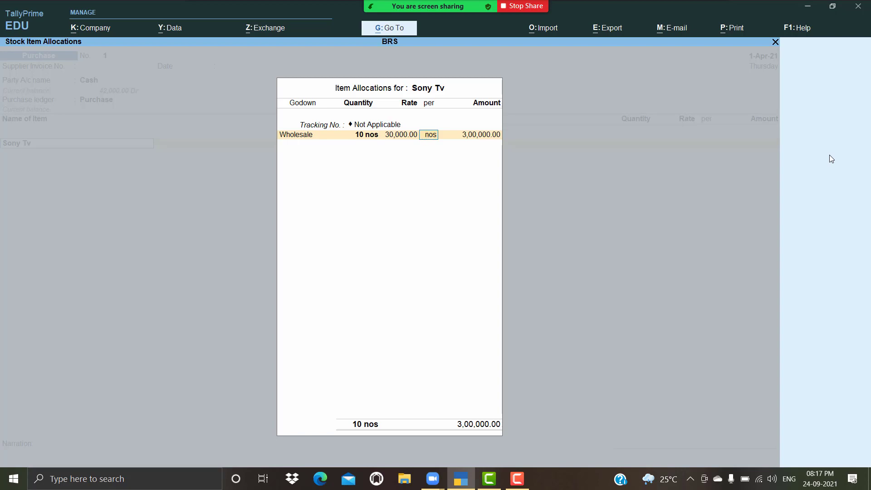
pyautogui.press('Return')
pyautogui.press('Return')
# Step: Clear the rate of the Sony Tv allocation and accept the item with its amount left blank
pyautogui.press('BackSpace')
pyautogui.press('BackSpace')
pyautogui.press('BackSpace')
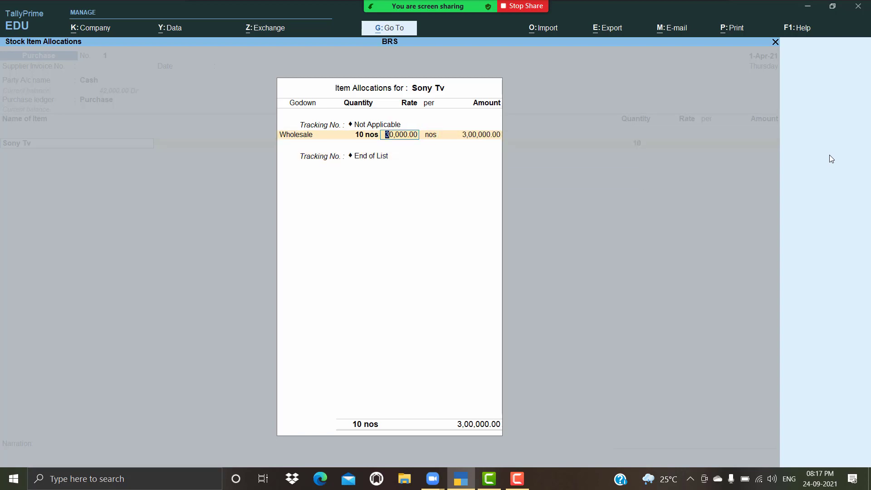
pyautogui.press('BackSpace')
pyautogui.press('Return')
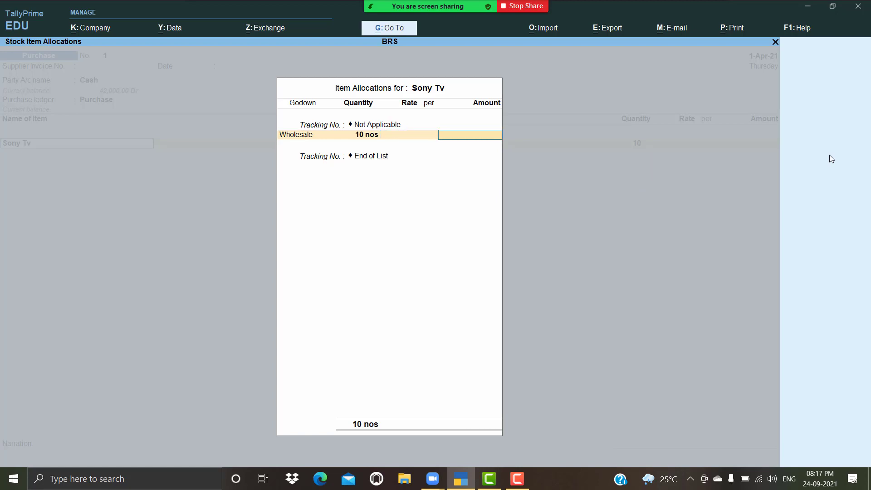
pyautogui.press('Return')
pyautogui.press('Return')
pyautogui.press('Return')
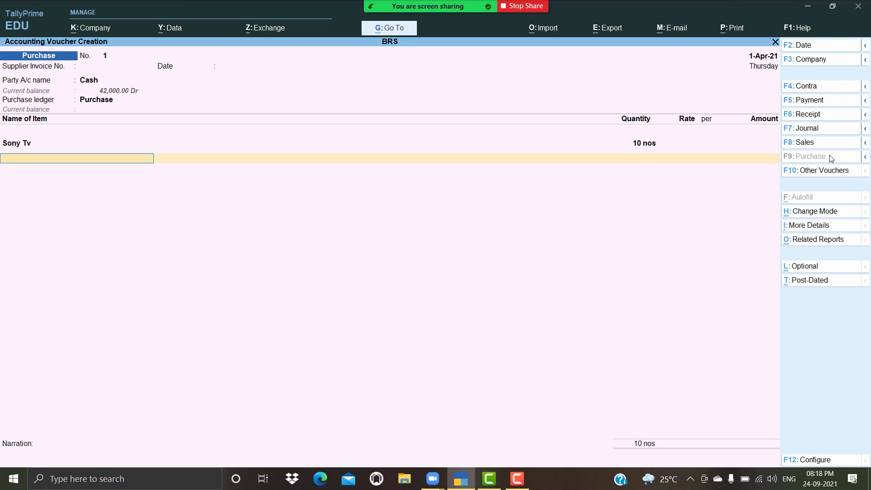
# Step: Go through the Sony Tv allocation again without entering a rate and abandon the purchase voucher, returning to the Gateway of Tally
pyautogui.press('BackSpace')
pyautogui.press('BackSpace')
pyautogui.press('BackSpace')
pyautogui.press('BackSpace')
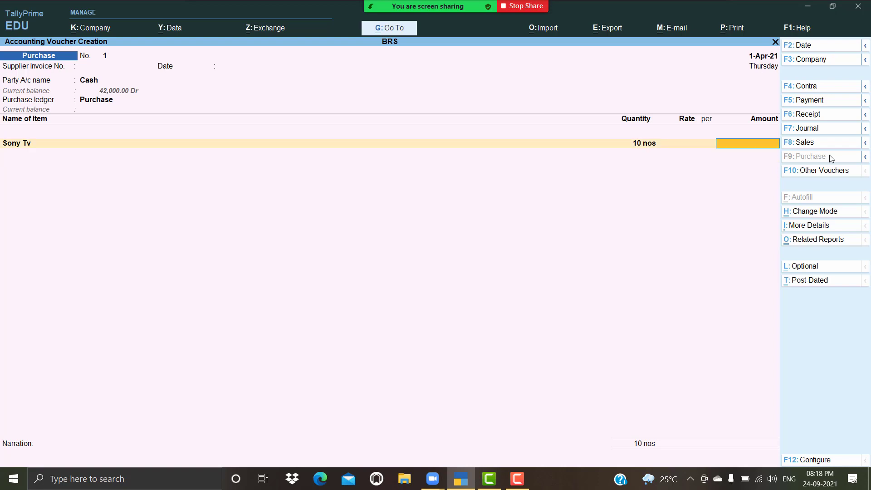
pyautogui.press('Return')
pyautogui.press('Return')
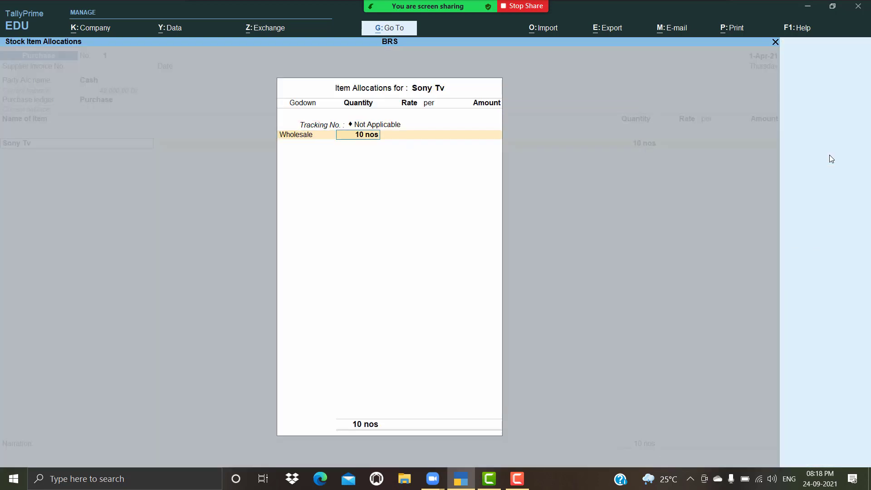
pyautogui.press('Return')
pyautogui.press('Return')
pyautogui.press('Return')
pyautogui.press('Return')
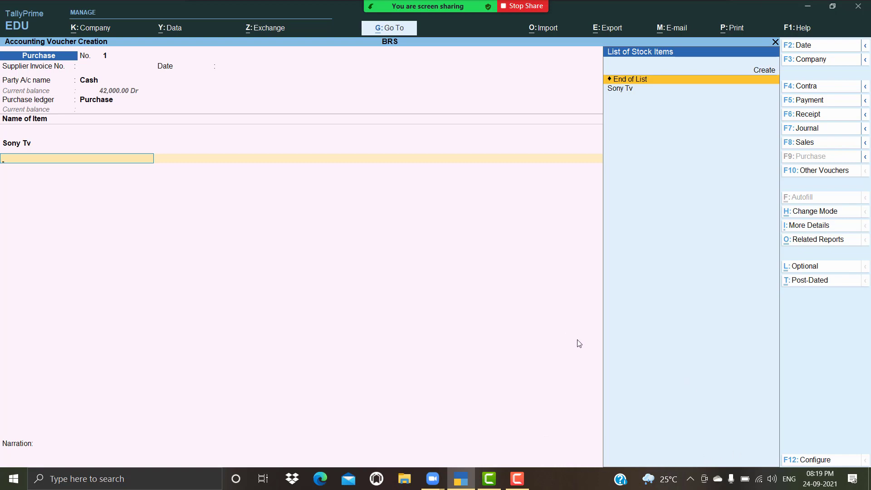
pyautogui.press('Escape')
pyautogui.press('Escape')
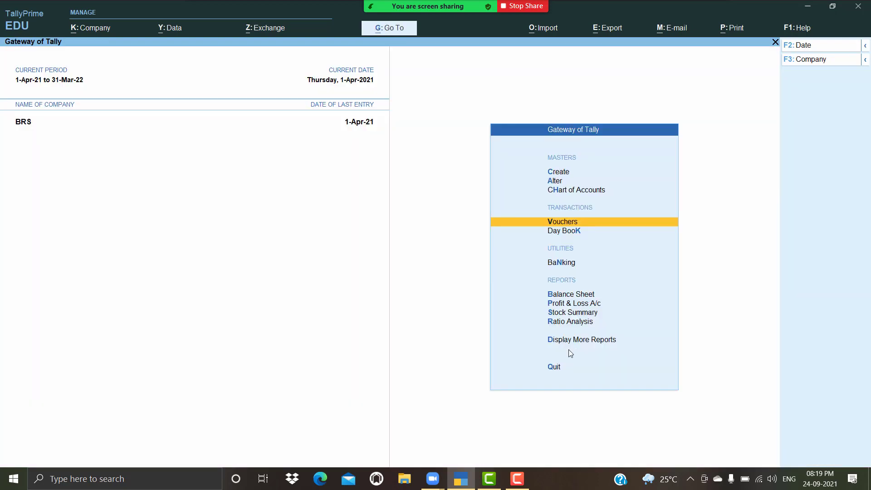